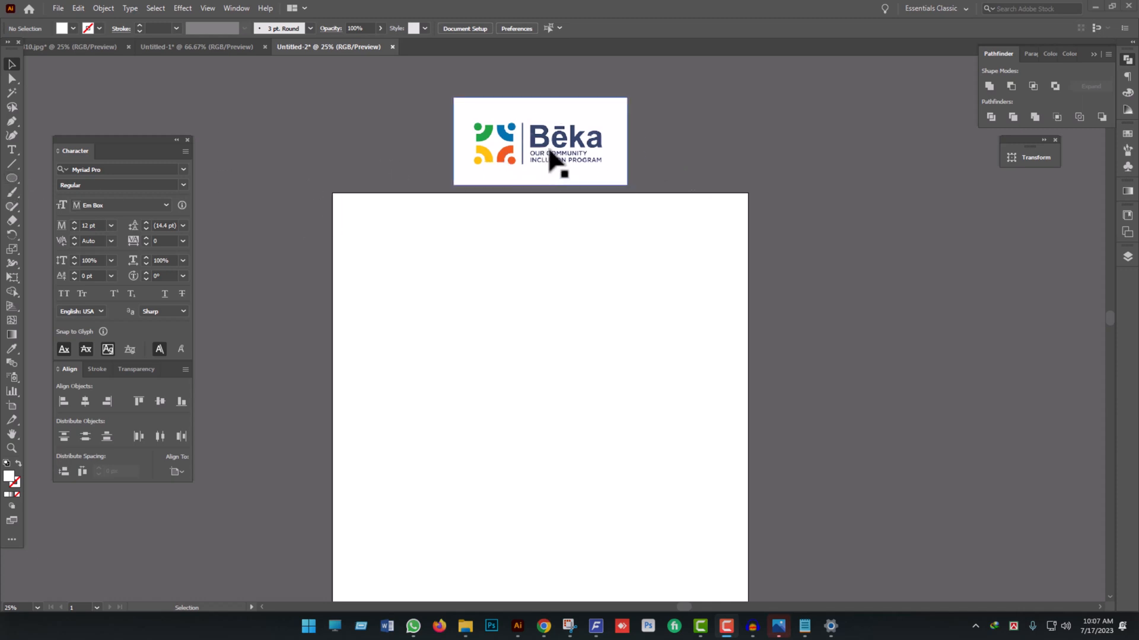
- Draw a circle about 108 px in diameter near the middle of the artboard with the Ellipse tool
{"action": "left_click", "coordinate": [10, 177]}
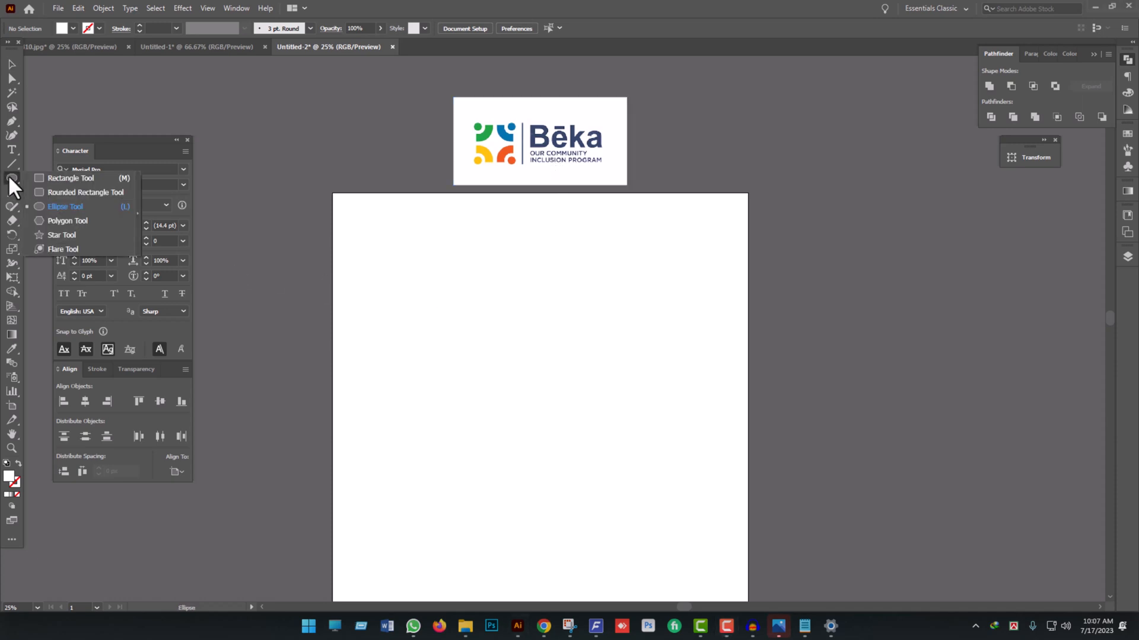
{"action": "left_click", "coordinate": [9, 177]}
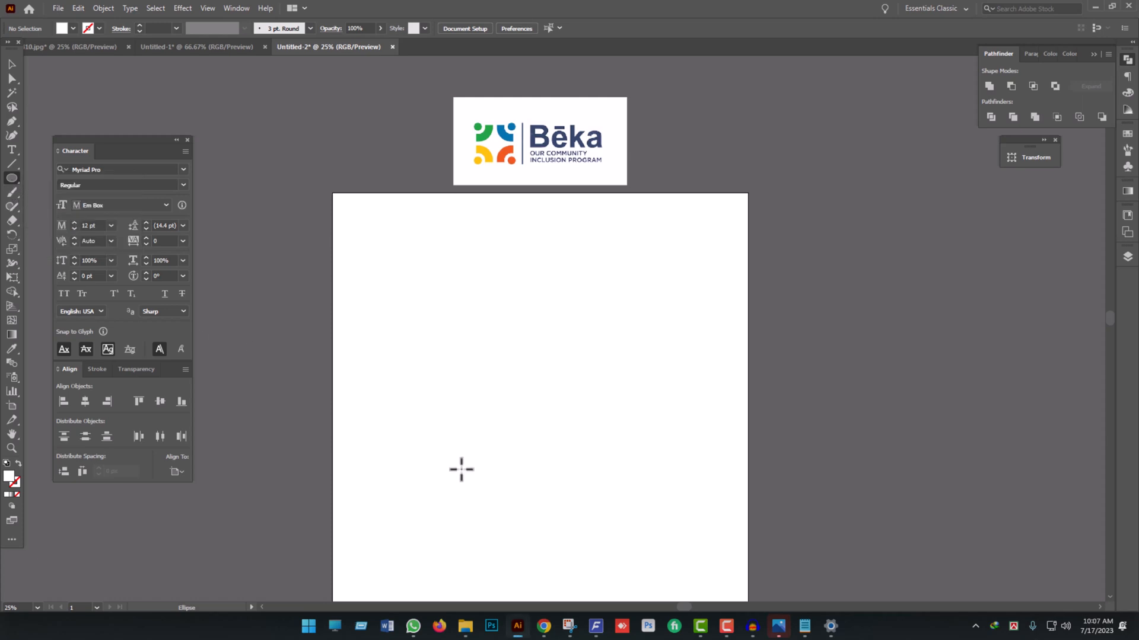
{"action": "left_click_drag", "start_coordinate": [534, 422], "coordinate": [546, 432]}
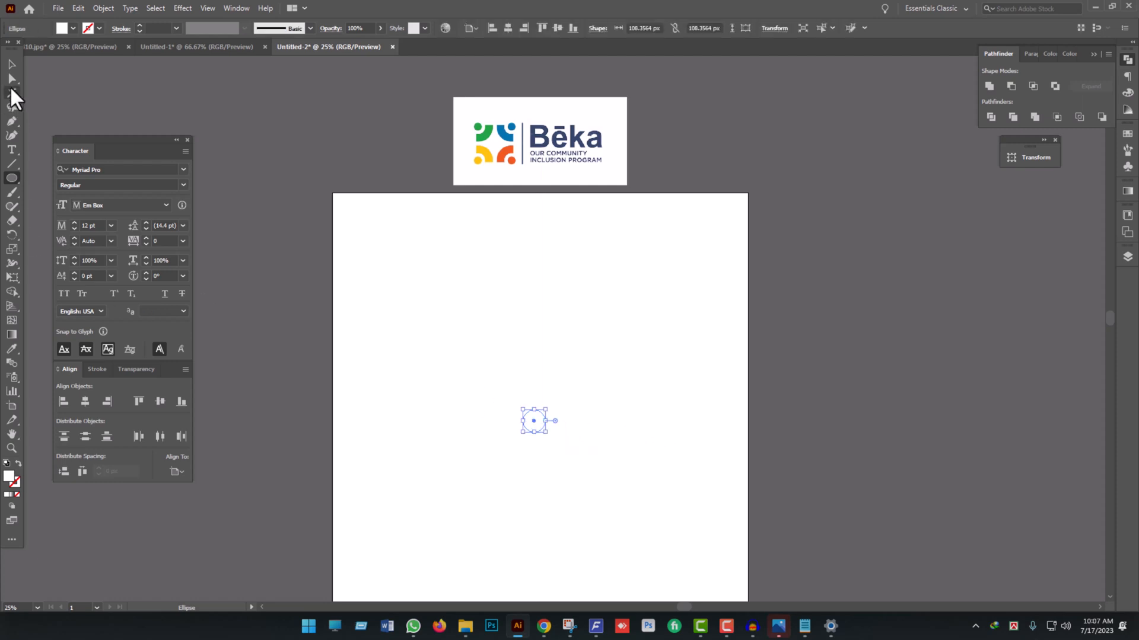
{"action": "left_click", "coordinate": [12, 64]}
- Fill the circle with the orange sampled from the reference logo using the Eyedropper, leaving it without a stroke
{"action": "left_click", "coordinate": [18, 462]}
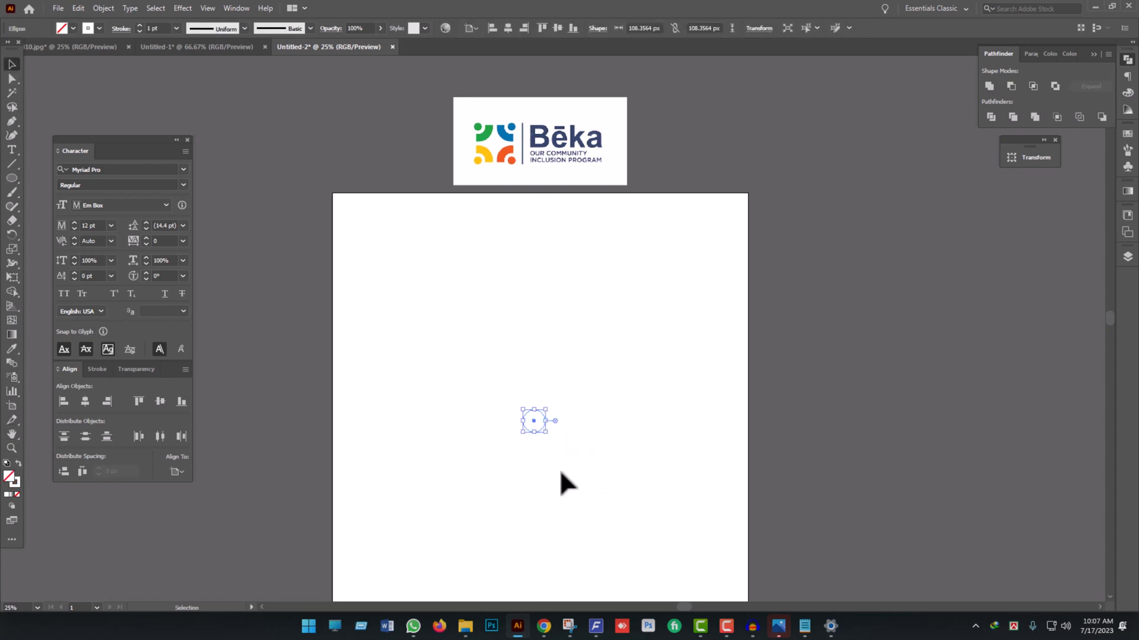
{"action": "key", "text": "i"}
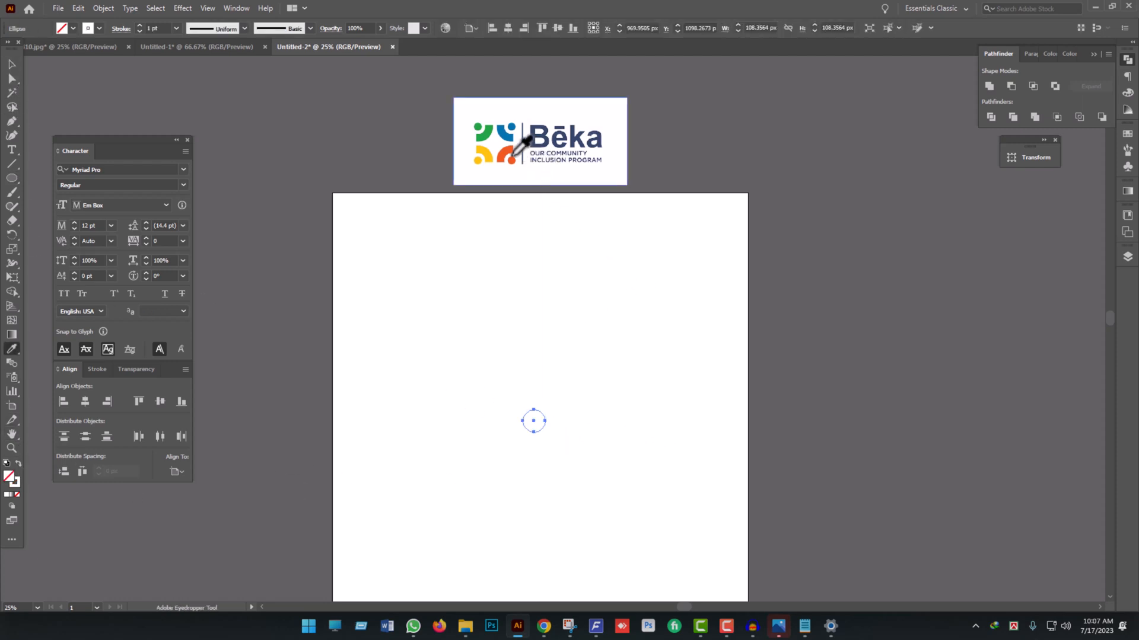
{"action": "left_click", "coordinate": [505, 156]}
{"action": "left_click", "coordinate": [11, 63]}
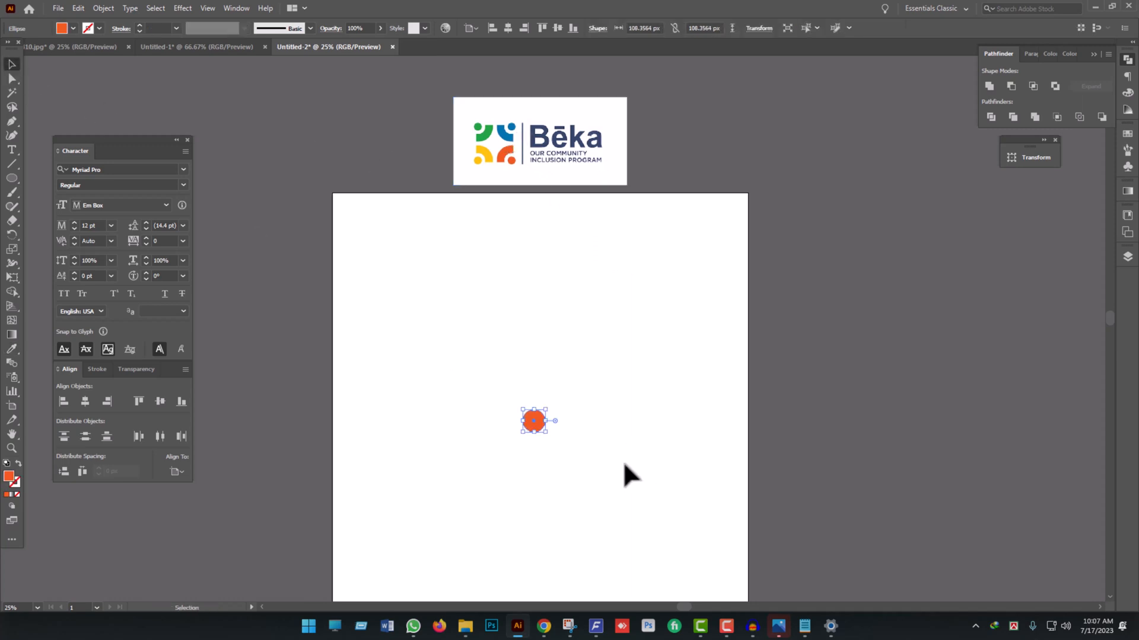
{"action": "left_click", "coordinate": [623, 461]}
- Turn the circle's orange fill into an orange outline without fill and set its stroke weight to 3 pt
{"action": "scroll", "coordinate": [537, 445], "scroll_direction": "up", "scroll_amount": 2}
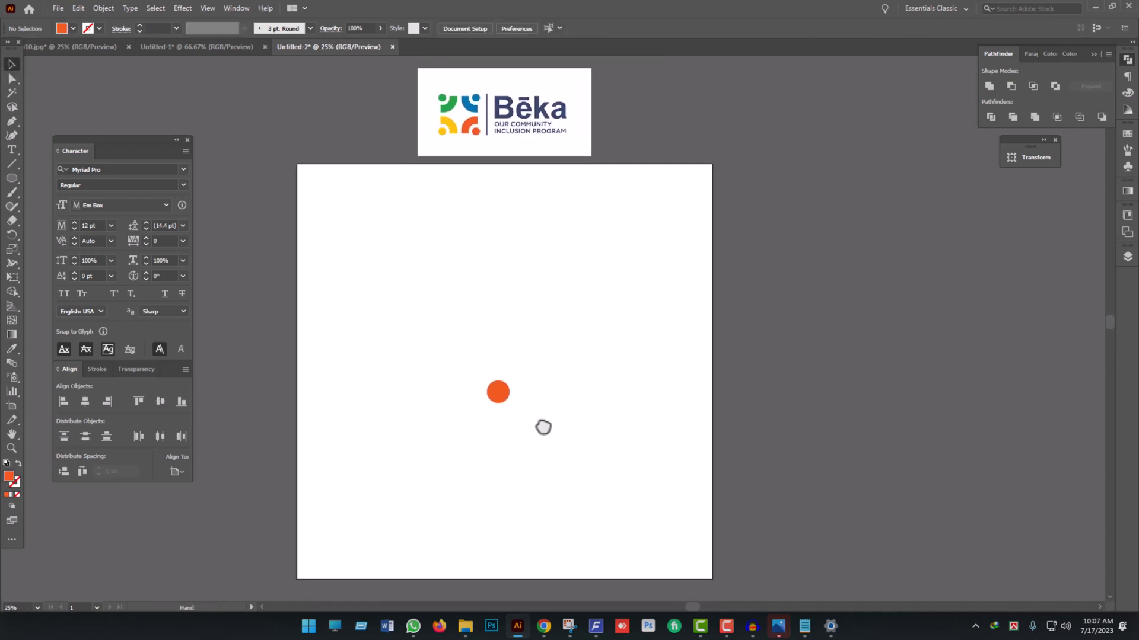
{"action": "scroll", "coordinate": [544, 427], "scroll_direction": "up", "scroll_amount": 2}
{"action": "scroll", "coordinate": [581, 426], "scroll_direction": "down", "scroll_amount": 2}
{"action": "left_click_drag", "start_coordinate": [656, 431], "coordinate": [399, 295]}
{"action": "scroll", "coordinate": [561, 428], "scroll_direction": "up", "scroll_amount": 3}
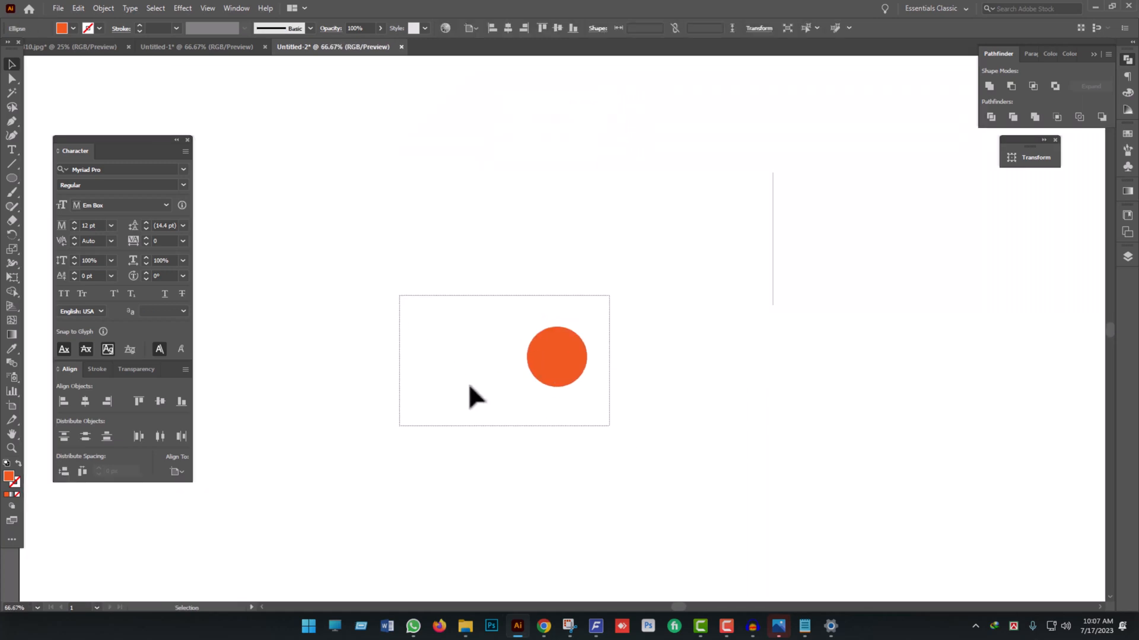
{"action": "left_click", "coordinate": [19, 463]}
{"action": "left_click", "coordinate": [636, 451]}
{"action": "left_click_drag", "start_coordinate": [636, 450], "coordinate": [406, 357]}
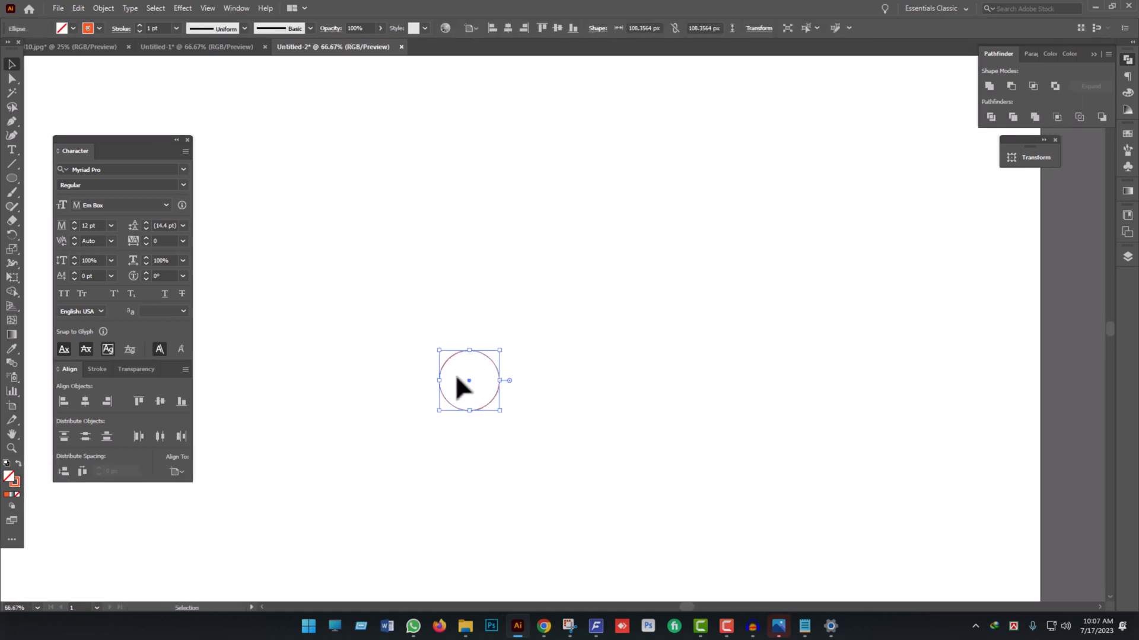
{"action": "left_click", "coordinate": [139, 25]}
{"action": "left_click", "coordinate": [138, 25]}
{"action": "left_click", "coordinate": [436, 338]}
{"action": "left_click_drag", "start_coordinate": [381, 308], "coordinate": [664, 506]}
{"action": "left_click", "coordinate": [102, 7]}
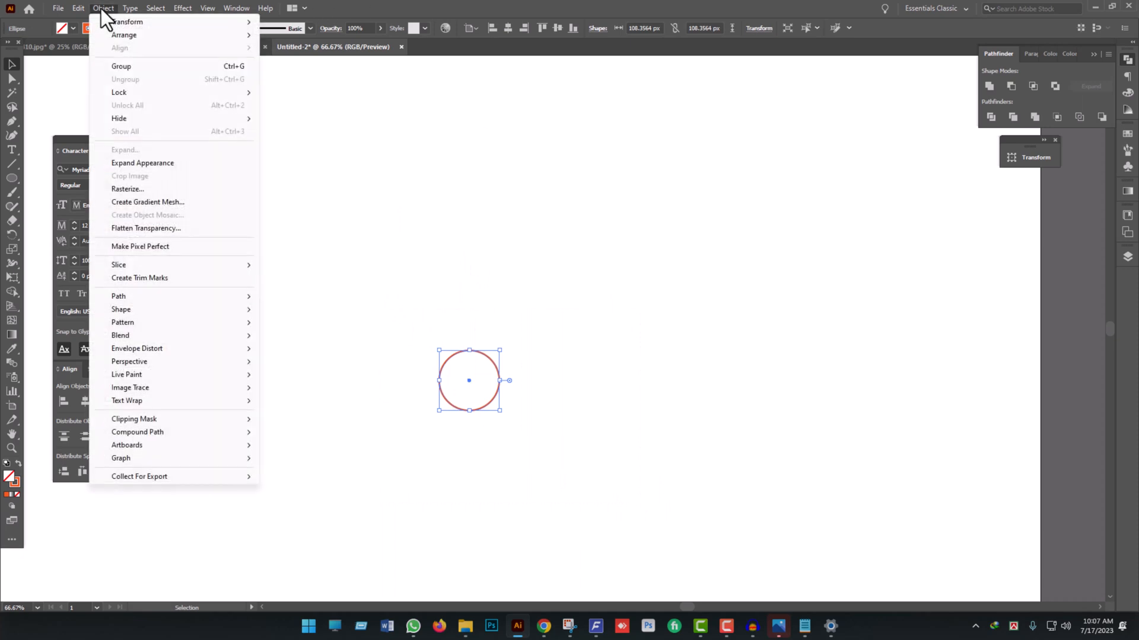
{"action": "left_click", "coordinate": [485, 312]}
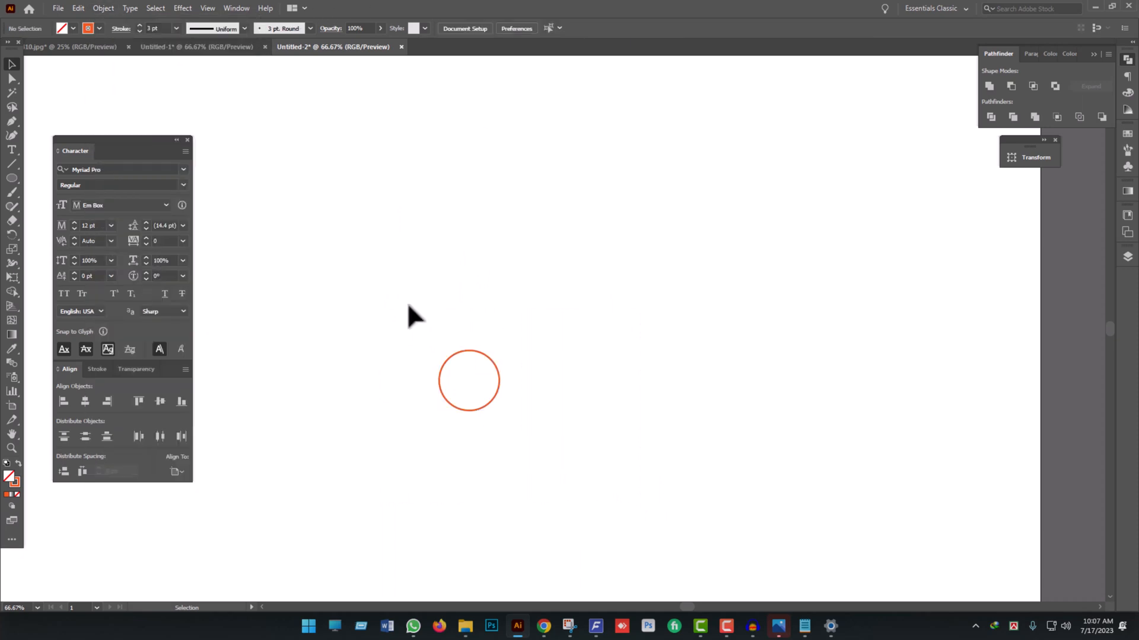
- Offset the circle's path outward by 42 px with Miter joins to create a second, concentric circle
{"action": "left_click_drag", "start_coordinate": [407, 302], "coordinate": [552, 446]}
{"action": "left_click", "coordinate": [102, 8]}
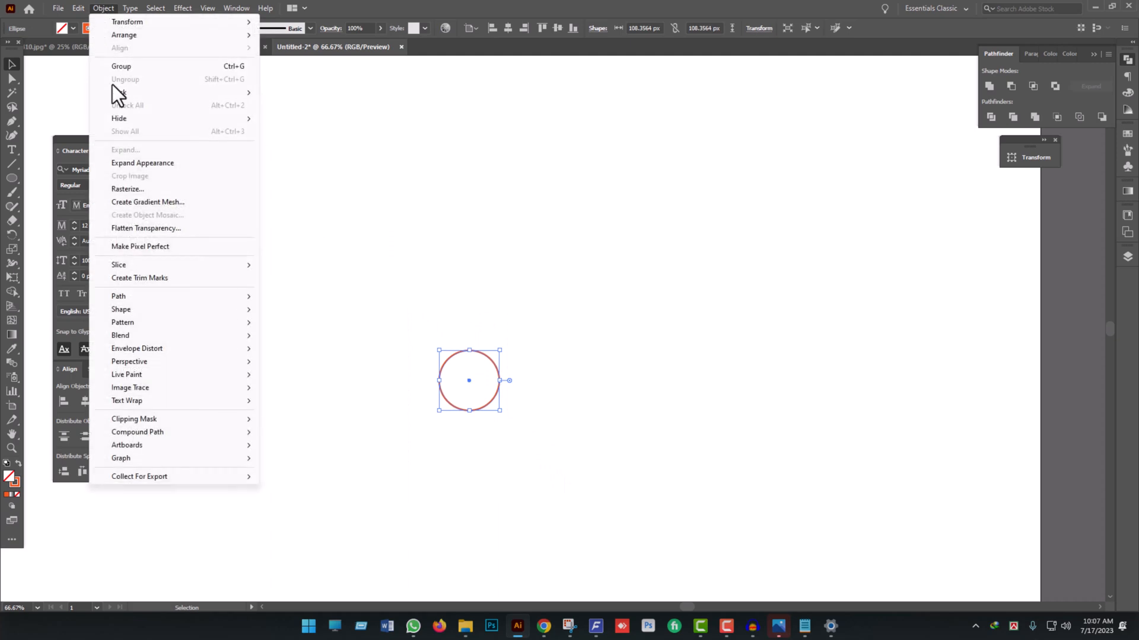
{"action": "mouse_move", "coordinate": [139, 297]}
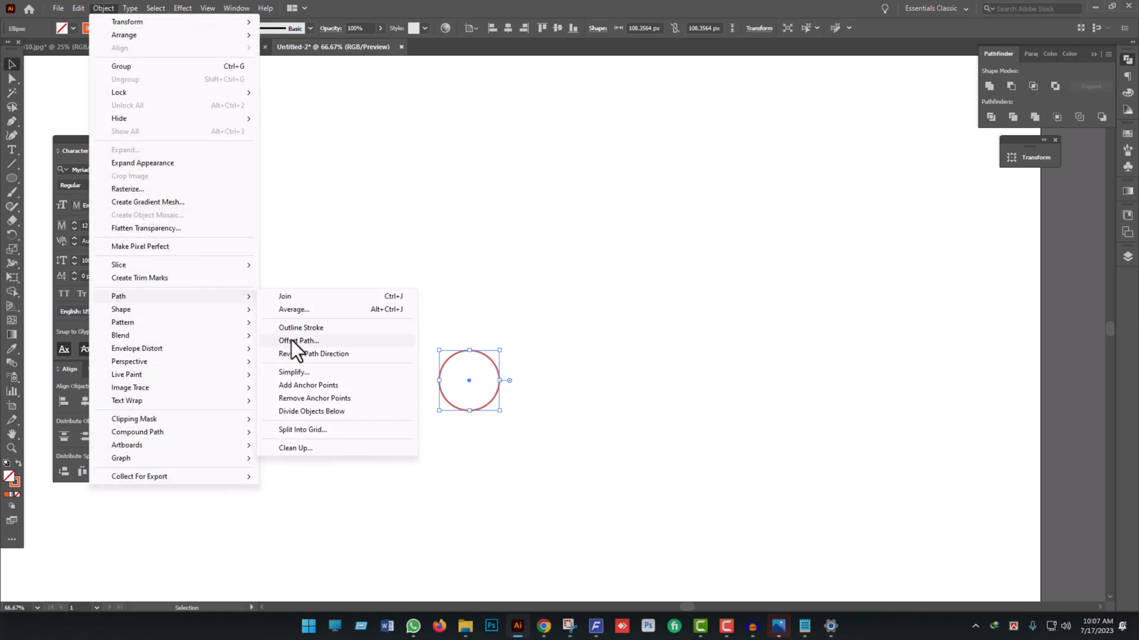
{"action": "left_click", "coordinate": [294, 340]}
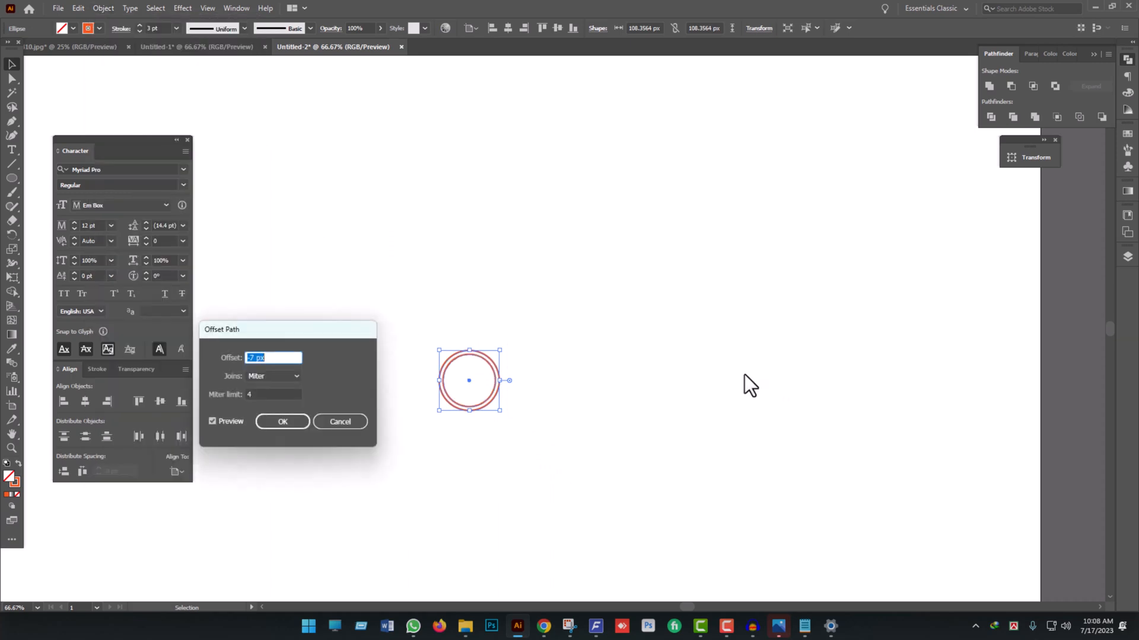
{"action": "type", "text": "22"}
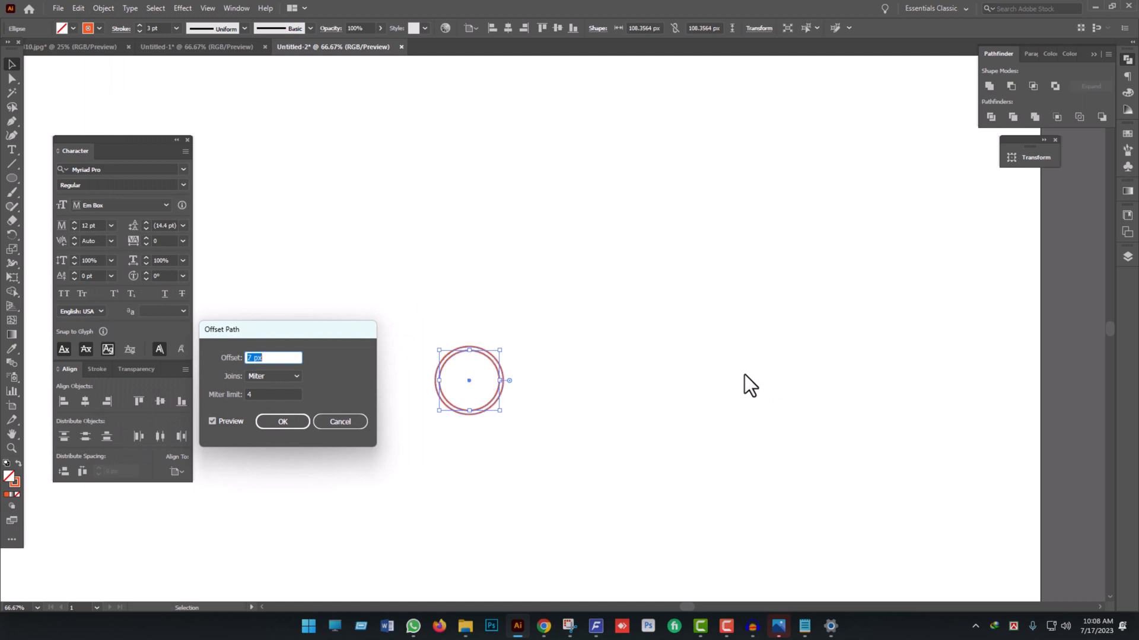
{"action": "key", "text": "Up"}
{"action": "key", "text": "Up"}
{"action": "key", "text": "Up"}
{"action": "key", "text": "Up"}
{"action": "key", "text": "Up"}
{"action": "key", "text": "Up"}
{"action": "key", "text": "Up"}
{"action": "key", "text": "Up"}
{"action": "key", "text": "Up"}
{"action": "key", "text": "Up"}
{"action": "key", "text": "Up"}
{"action": "key", "text": "Up"}
{"action": "key", "text": "Up"}
{"action": "key", "text": "Up"}
{"action": "key", "text": "Up"}
{"action": "key", "text": "Up"}
{"action": "key", "text": "Up"}
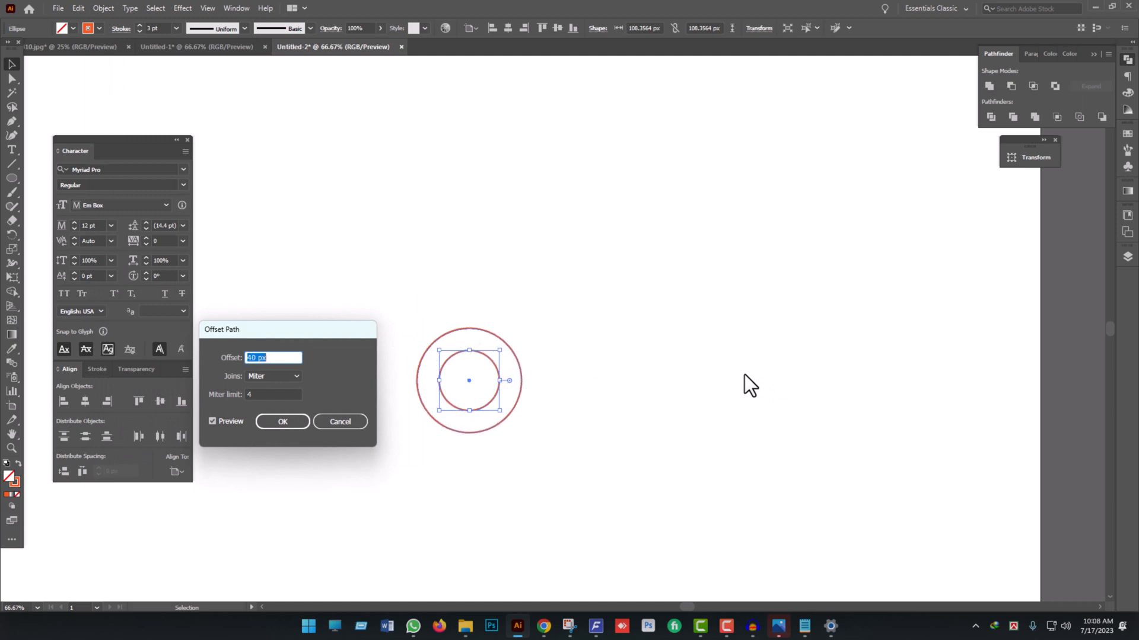
{"action": "key", "text": "Up"}
{"action": "key", "text": "Up"}
{"action": "key", "text": "Up"}
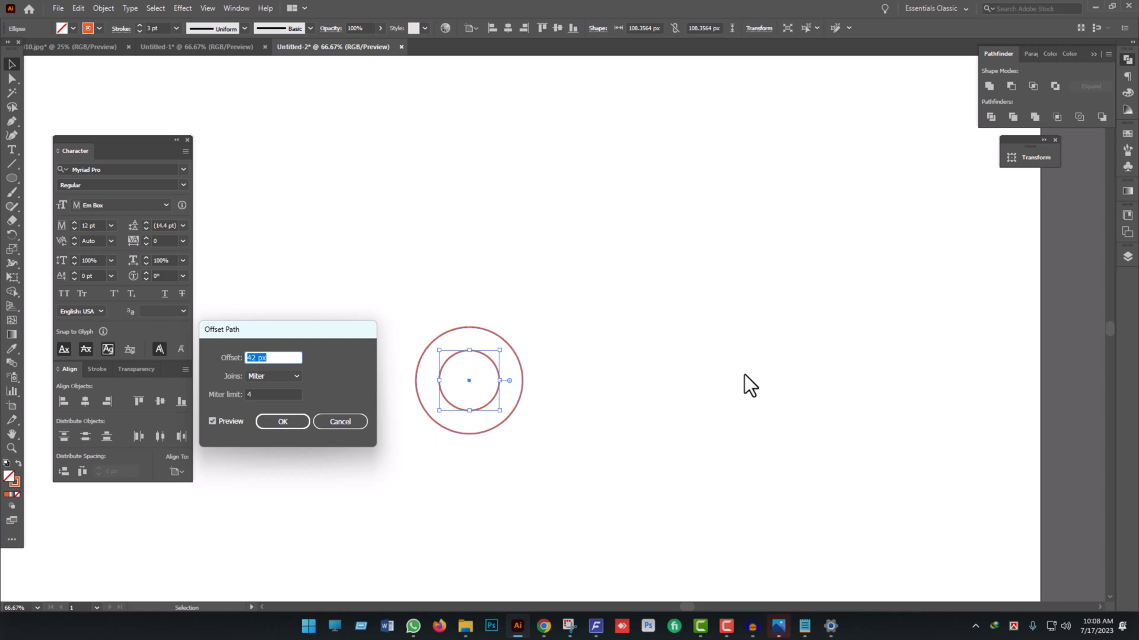
{"action": "left_click", "coordinate": [276, 423]}
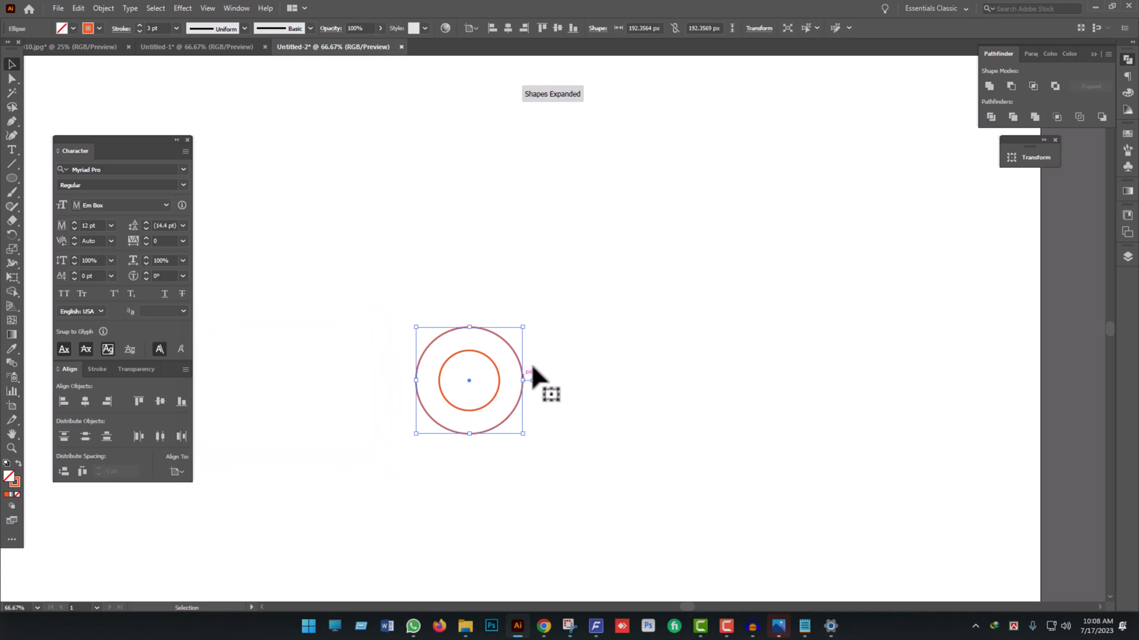
- Offset the outer circle's path by 42 px to add a third, larger concentric circle
{"action": "left_click", "coordinate": [104, 14]}
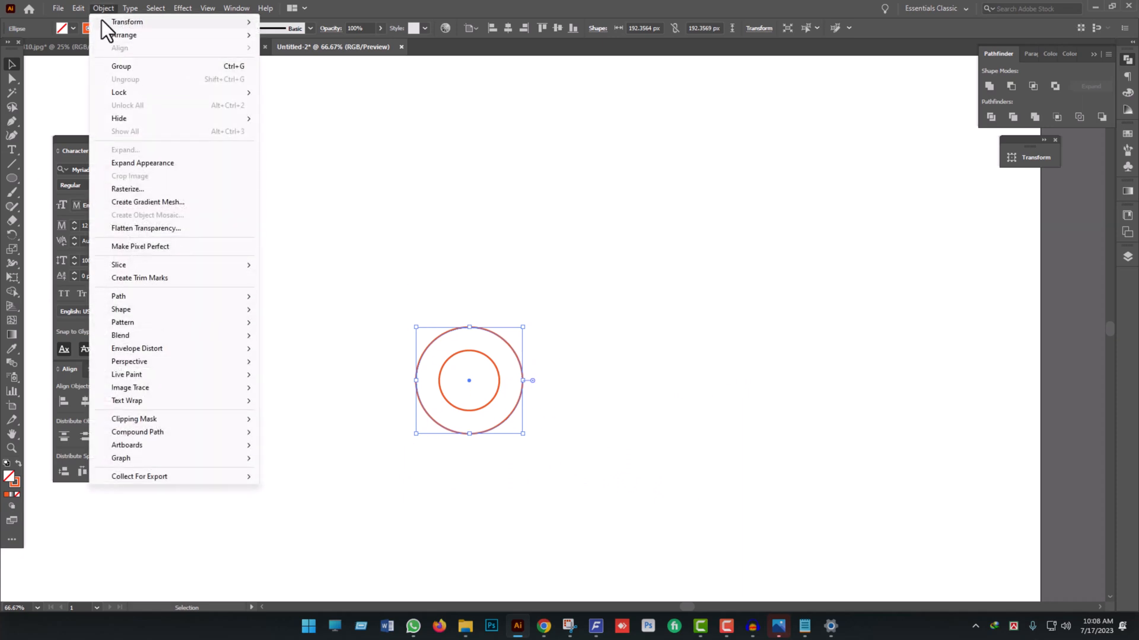
{"action": "mouse_move", "coordinate": [158, 300]}
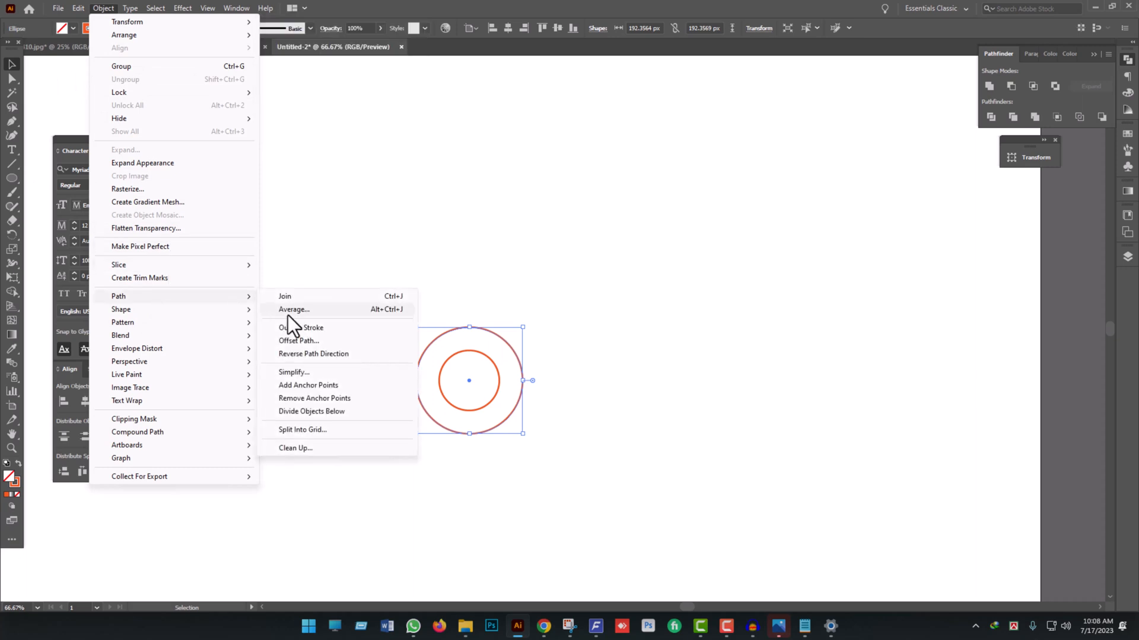
{"action": "left_click", "coordinate": [294, 342]}
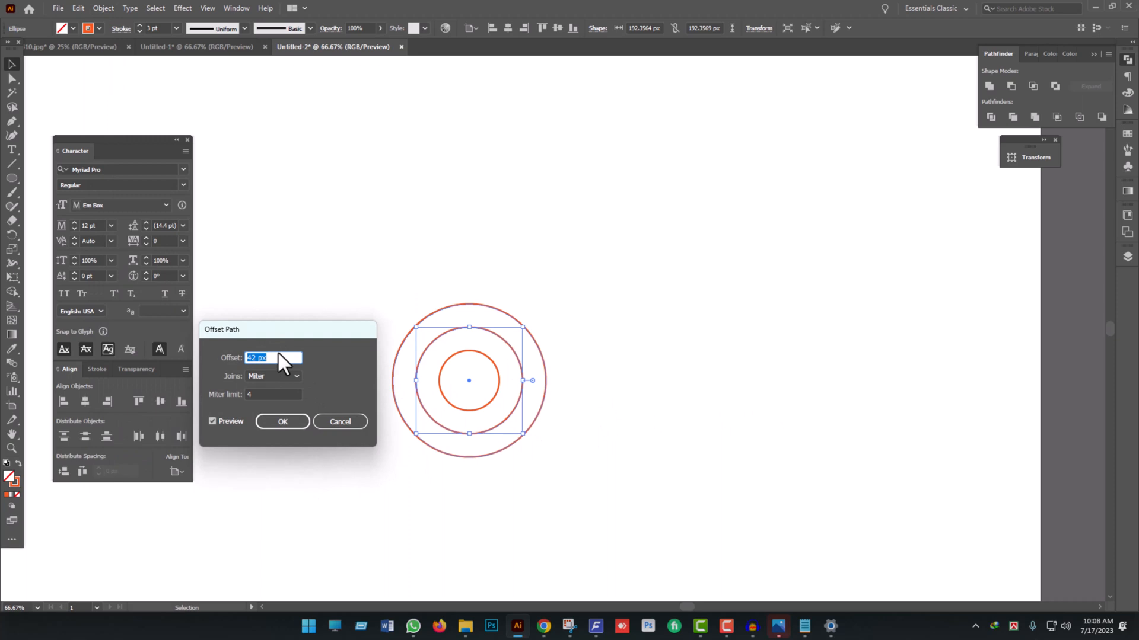
{"action": "left_click", "coordinate": [301, 415]}
{"action": "left_click", "coordinate": [567, 472]}
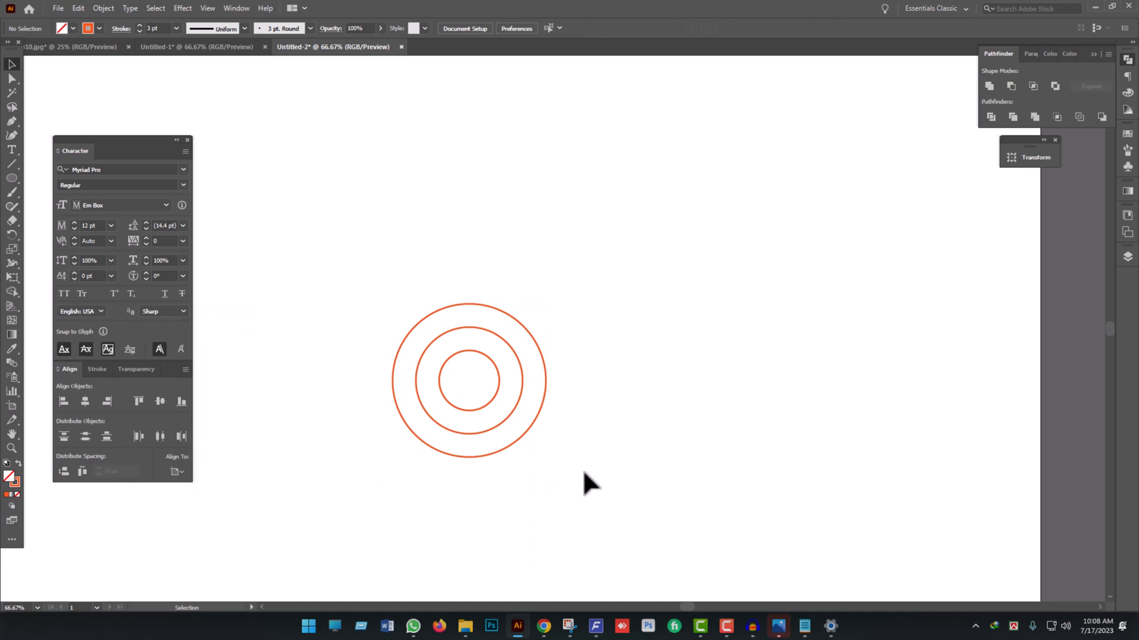
- Compare the three concentric circles with the curved shapes and dots in the reference logo's symbol
{"action": "left_click_drag", "start_coordinate": [584, 472], "coordinate": [374, 287]}
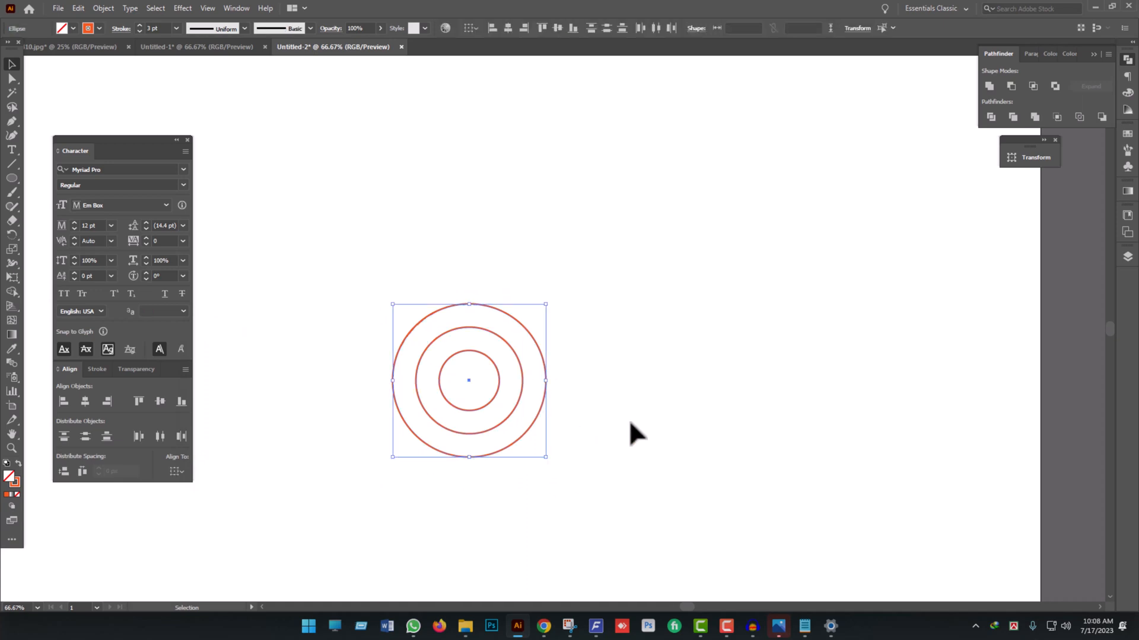
{"action": "scroll", "coordinate": [580, 382], "scroll_direction": "down", "scroll_amount": 2}
{"action": "scroll", "coordinate": [589, 373], "scroll_direction": "up", "scroll_amount": 6}
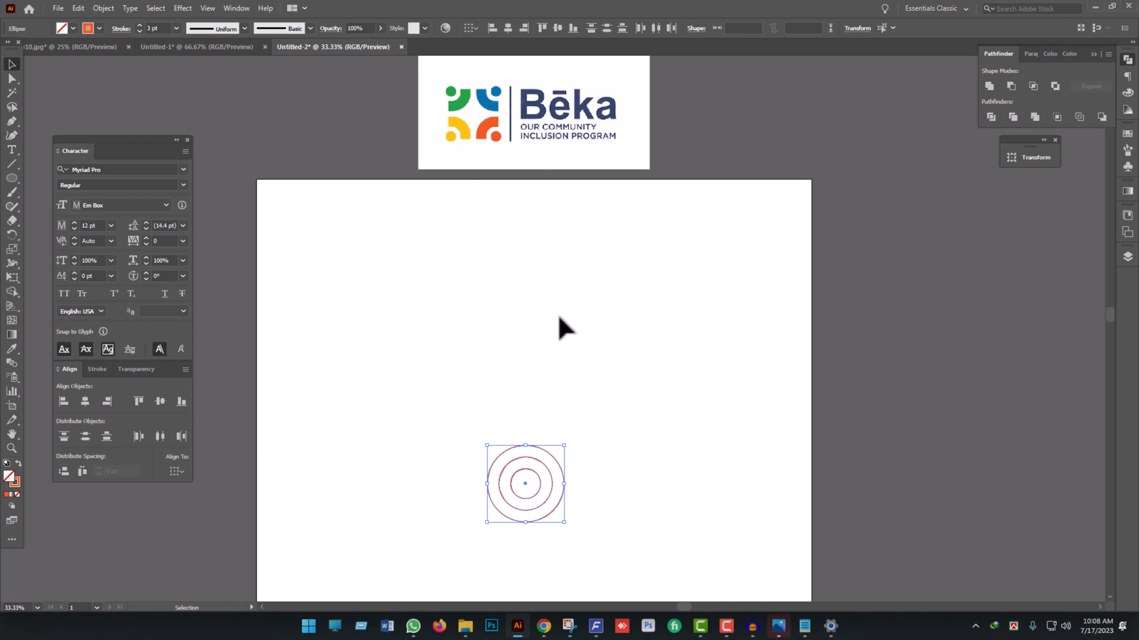
{"action": "scroll", "coordinate": [522, 297], "scroll_direction": "down", "scroll_amount": 2}
{"action": "scroll", "coordinate": [504, 208], "scroll_direction": "up", "scroll_amount": 2}
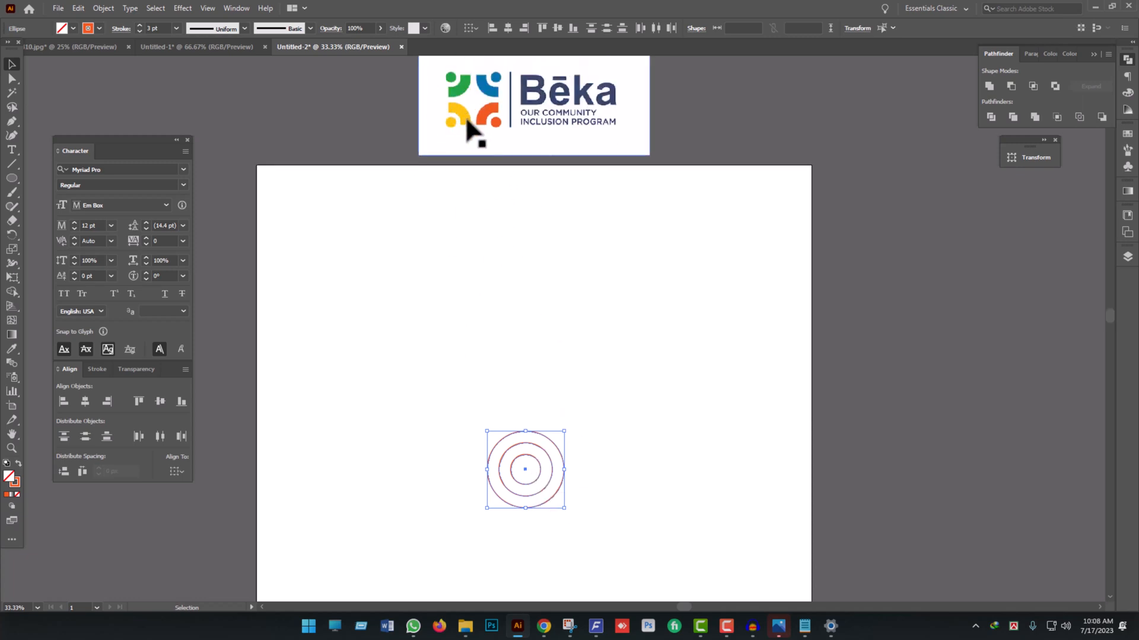
{"action": "scroll", "coordinate": [593, 397], "scroll_direction": "down", "scroll_amount": 2}
{"action": "scroll", "coordinate": [570, 403], "scroll_direction": "up", "scroll_amount": 2}
{"action": "left_click", "coordinate": [625, 442]}
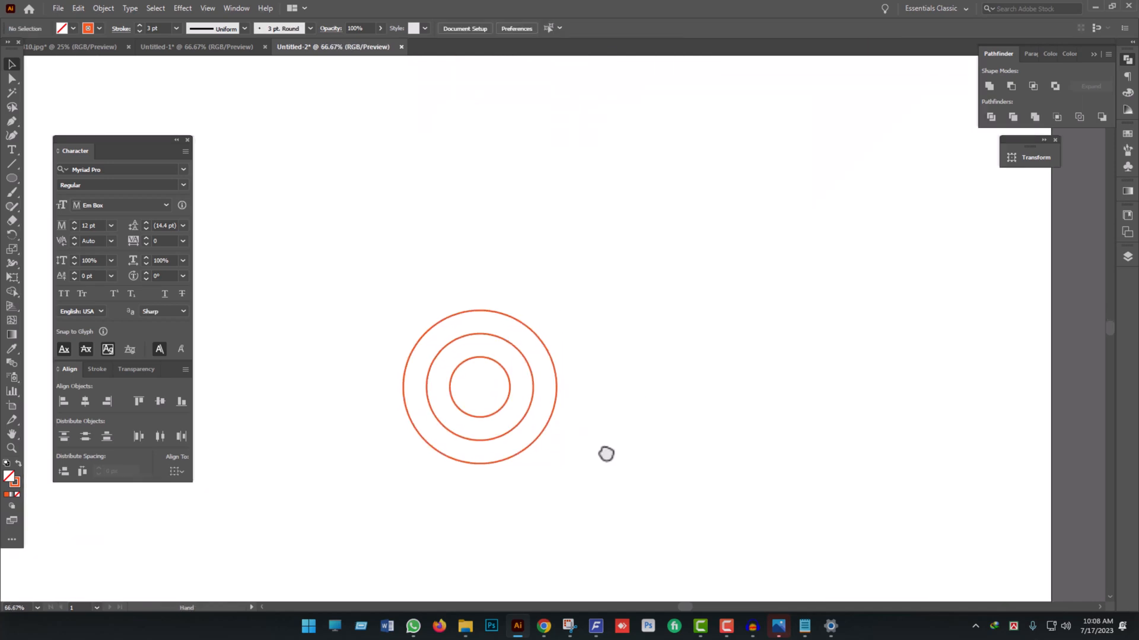
- Erase the left and lower parts of the two outer circles, keeping only their upper-right quarters and the inner circle intact
{"action": "left_click_drag", "start_coordinate": [603, 458], "coordinate": [544, 394]}
{"action": "scroll", "coordinate": [562, 419], "scroll_direction": "up", "scroll_amount": 1}
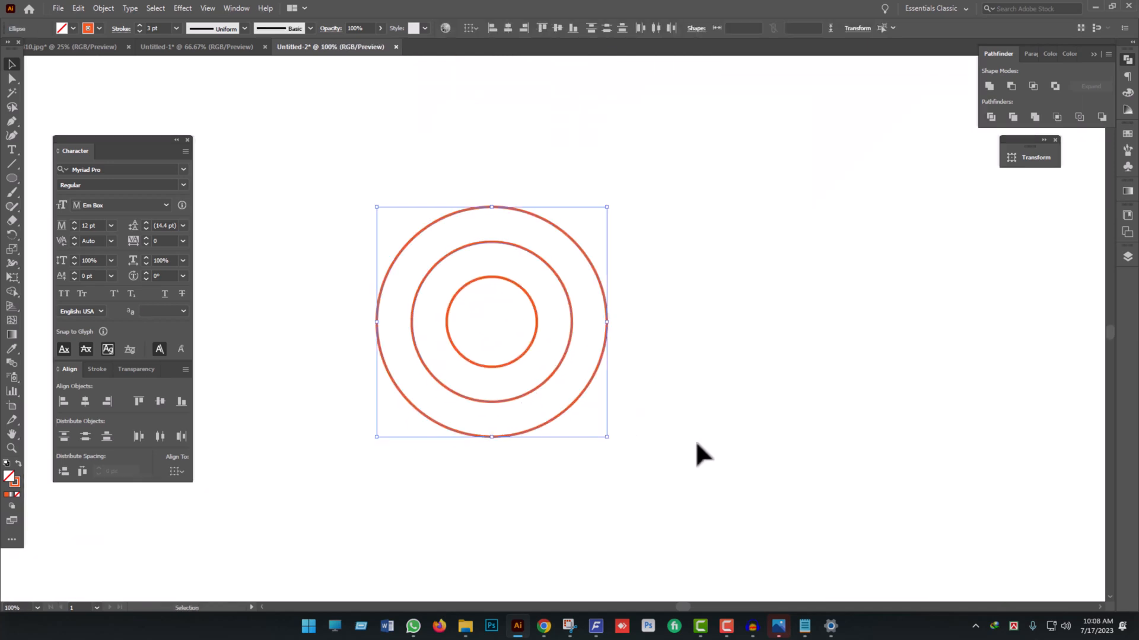
{"action": "left_click_drag", "start_coordinate": [522, 433], "coordinate": [473, 384]}
{"action": "left_click_drag", "start_coordinate": [9, 220], "coordinate": [41, 219]}
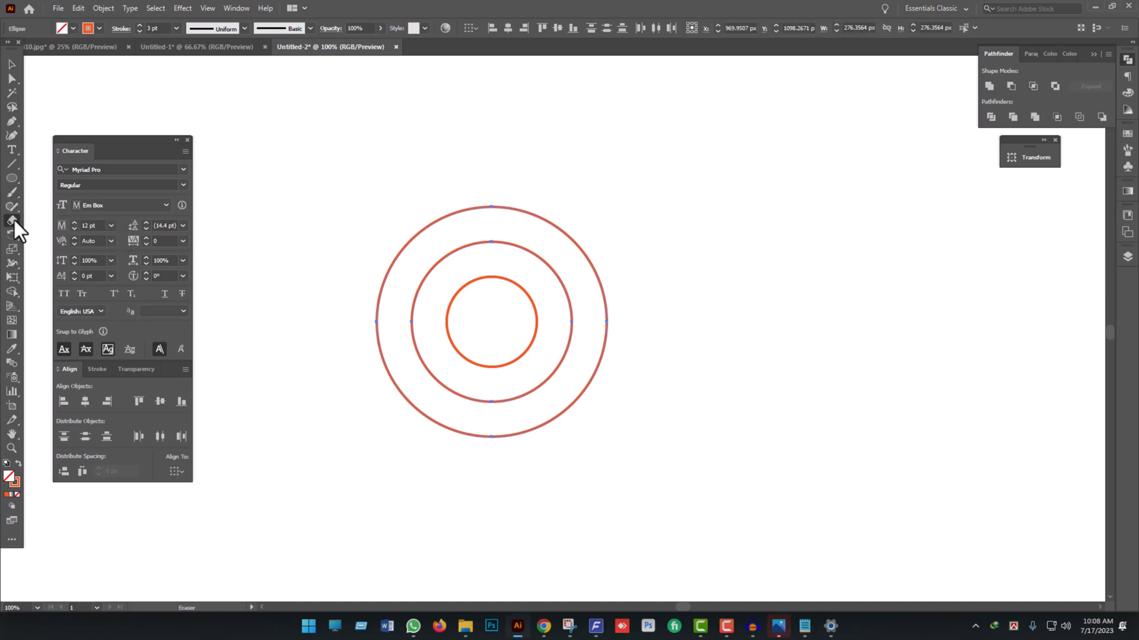
{"action": "mouse_move", "coordinate": [352, 166]}
{"action": "left_mouse_down"}
{"action": "mouse_move", "coordinate": [464, 420]}
{"action": "mouse_move", "coordinate": [465, 563]}
{"action": "mouse_move", "coordinate": [483, 582]}
{"action": "left_mouse_up"}
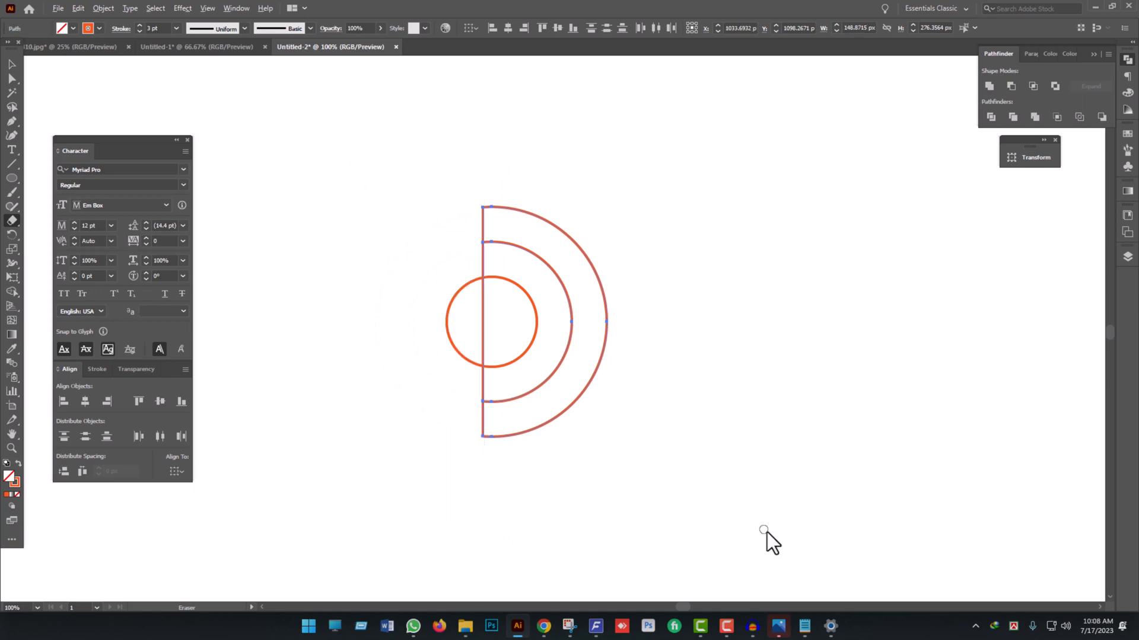
{"action": "mouse_move", "coordinate": [797, 539]}
{"action": "left_mouse_down"}
{"action": "mouse_move", "coordinate": [310, 427]}
{"action": "mouse_move", "coordinate": [259, 333]}
{"action": "left_mouse_up"}
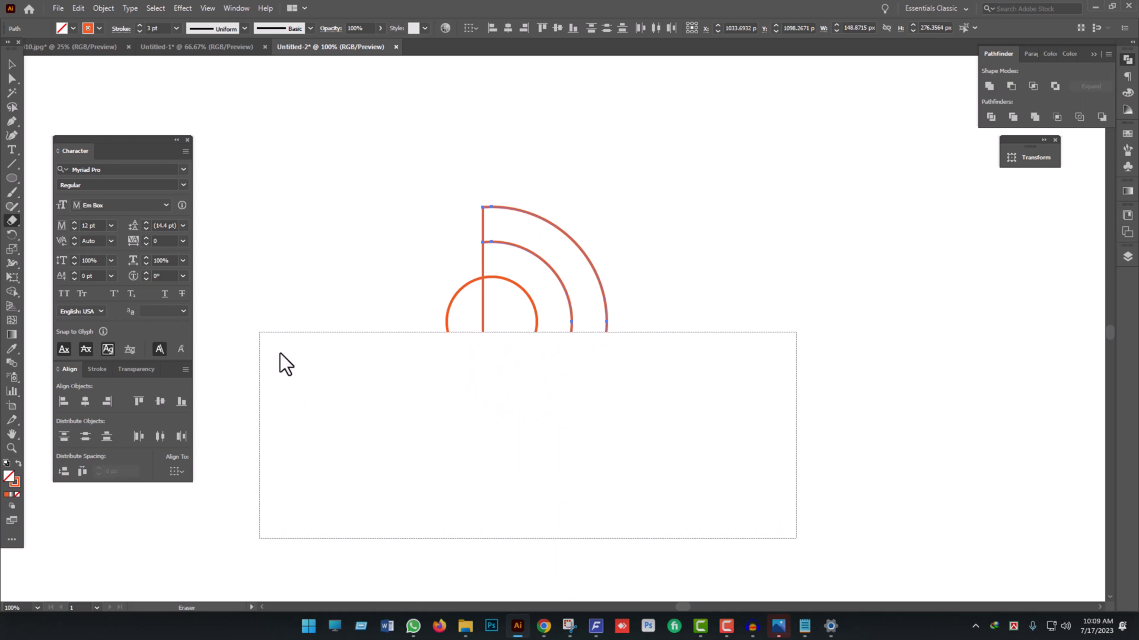
{"action": "left_click", "coordinate": [12, 64]}
{"action": "left_click", "coordinate": [652, 415]}
- Swap the orange stroke of the two quarter shapes for a solid orange fill without an outline
{"action": "scroll", "coordinate": [653, 413], "scroll_direction": "down", "scroll_amount": 3}
{"action": "scroll", "coordinate": [652, 451], "scroll_direction": "up", "scroll_amount": 2}
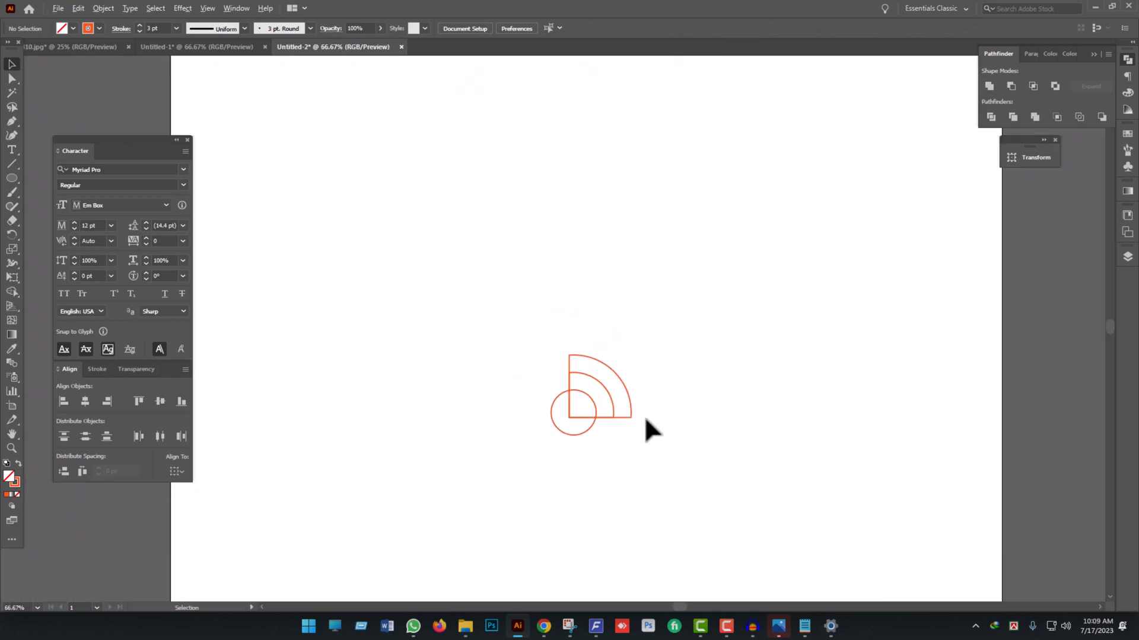
{"action": "scroll", "coordinate": [646, 417], "scroll_direction": "up", "scroll_amount": 2}
{"action": "left_click_drag", "start_coordinate": [670, 402], "coordinate": [645, 374]}
{"action": "scroll", "coordinate": [600, 294], "scroll_direction": "down", "scroll_amount": 1}
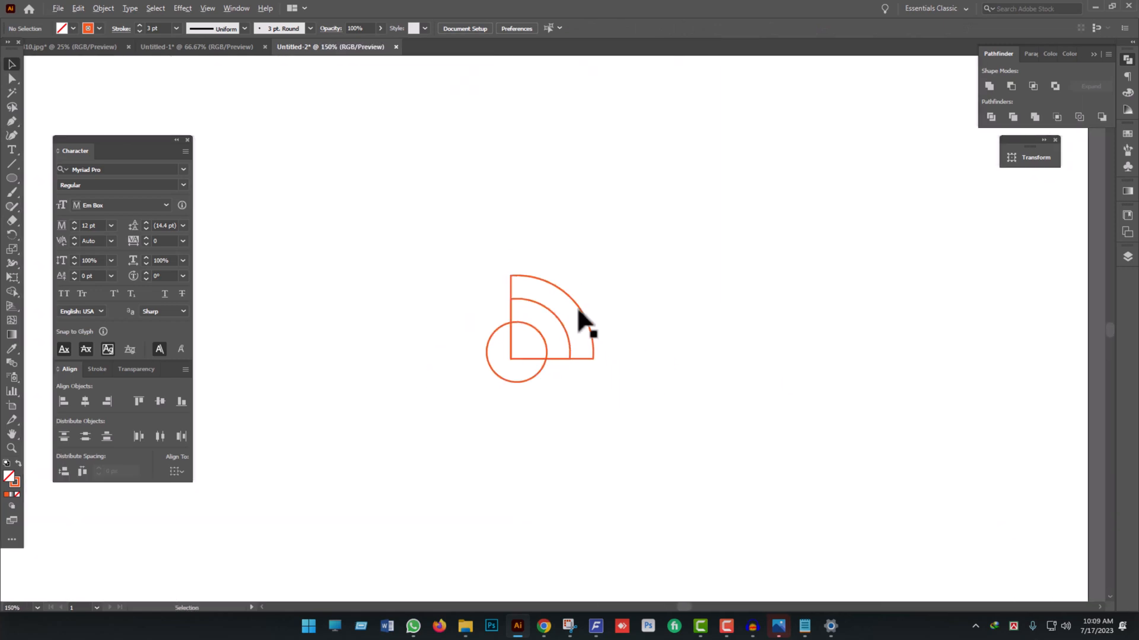
{"action": "left_click", "coordinate": [605, 369]}
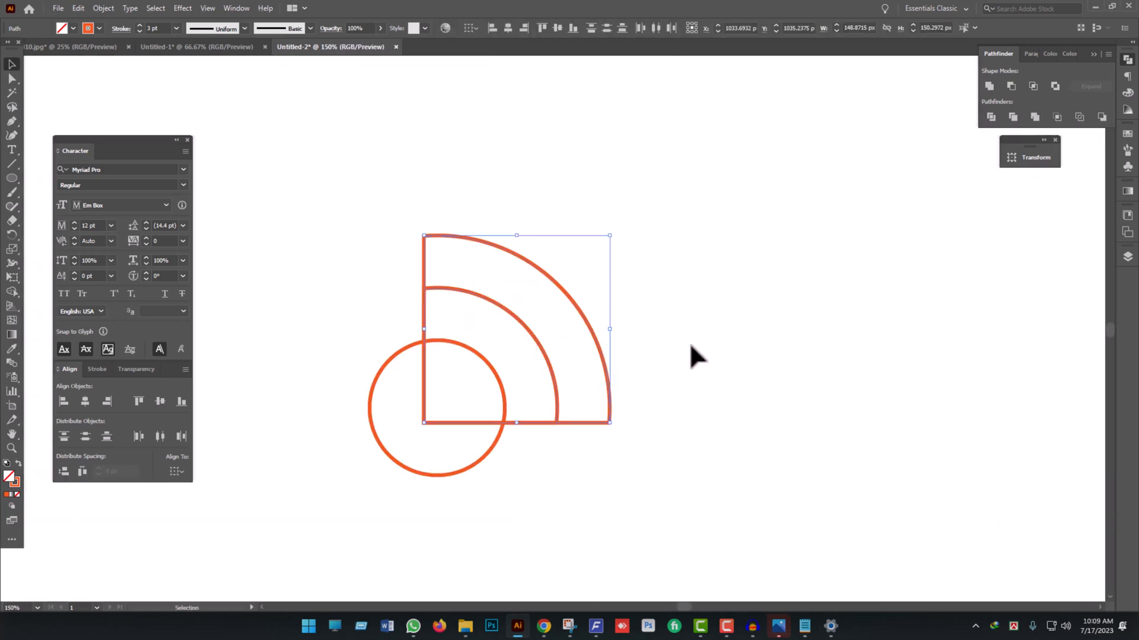
{"action": "left_click_drag", "start_coordinate": [665, 279], "coordinate": [522, 384]}
{"action": "left_click", "coordinate": [18, 463]}
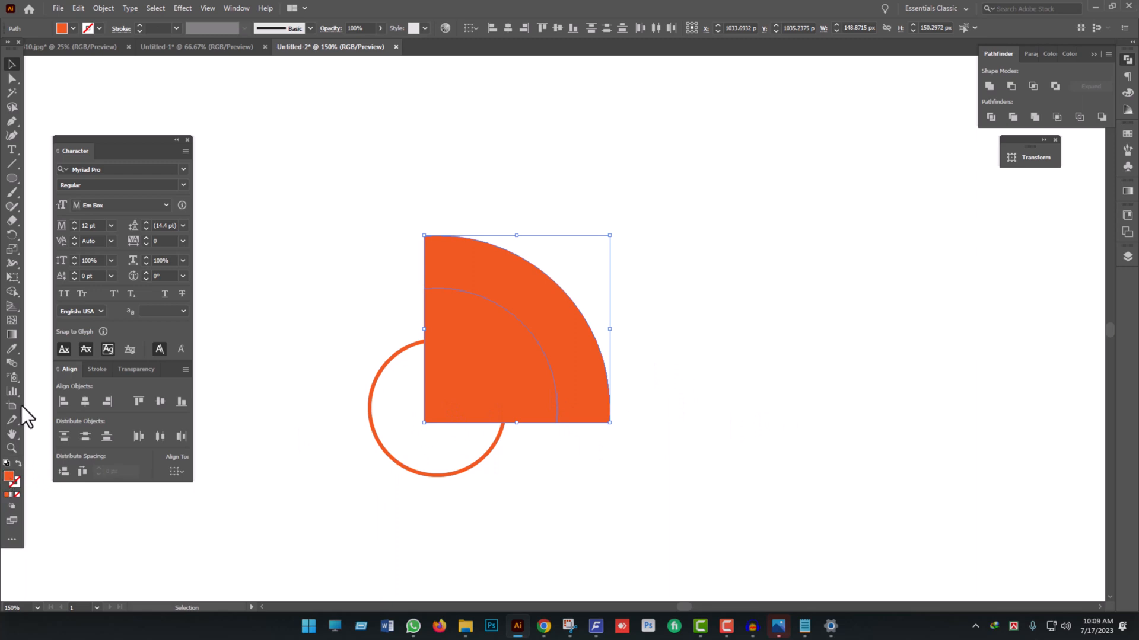
- Remove the inner quarter area of the overlapping orange shapes with the Shape Builder tool, leaving a solid quarter-ring
{"action": "left_click", "coordinate": [10, 294]}
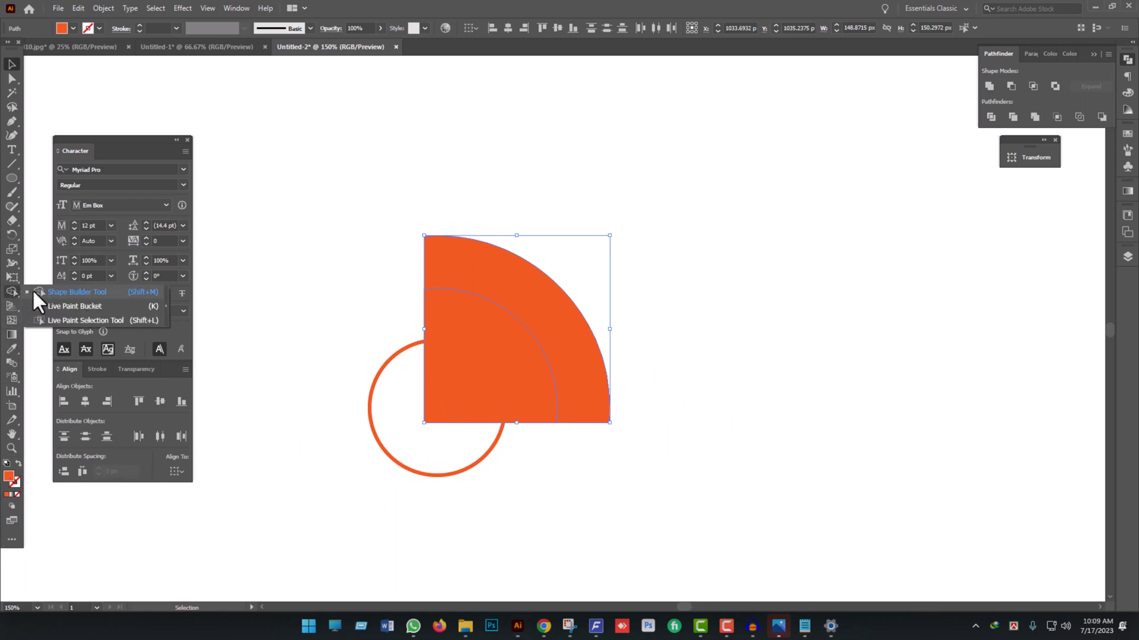
{"action": "left_click", "coordinate": [65, 292]}
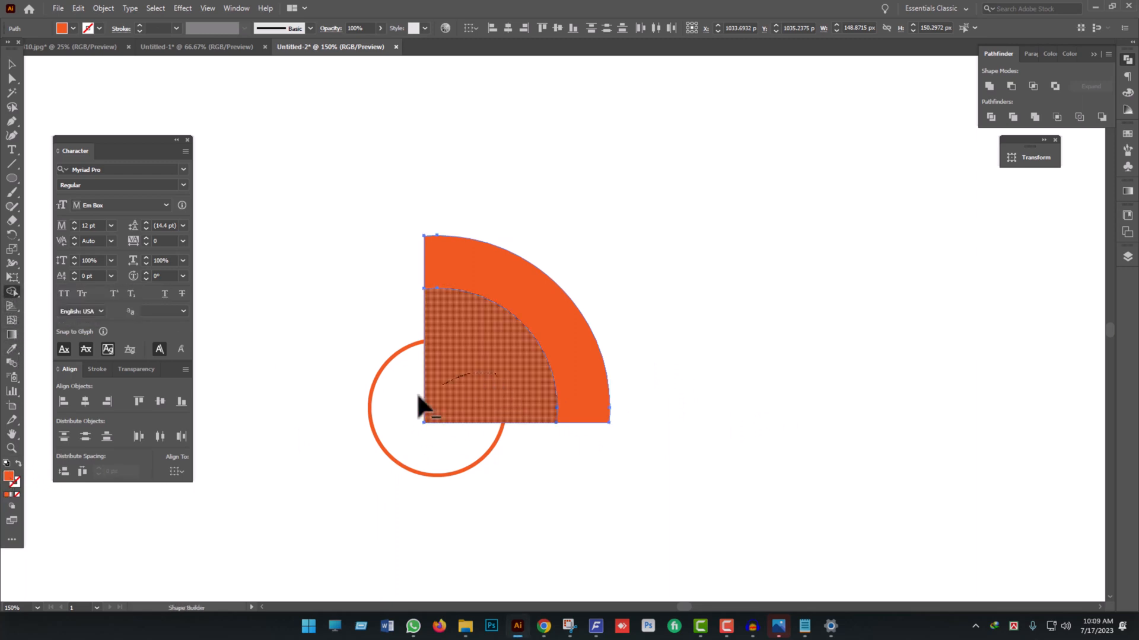
{"action": "left_click_drag", "start_coordinate": [417, 396], "coordinate": [522, 389]}
{"action": "left_click", "coordinate": [12, 64]}
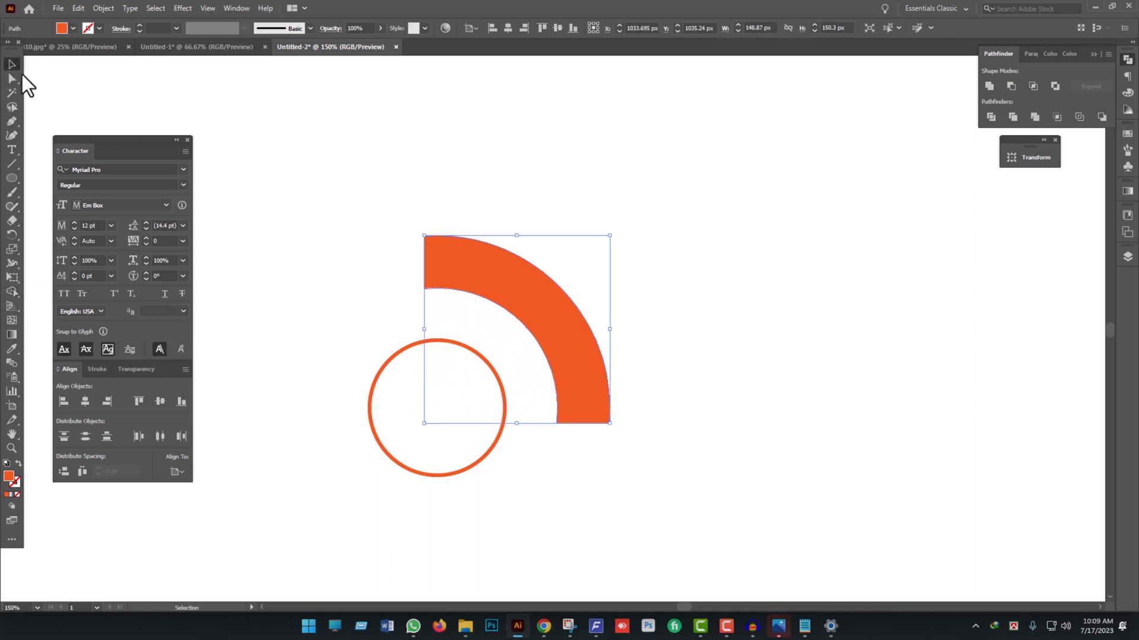
{"action": "left_click", "coordinate": [551, 457]}
- Try shrinking the outlined inner circle about its center, and undo the resize
{"action": "scroll", "coordinate": [582, 380], "scroll_direction": "down", "scroll_amount": 2}
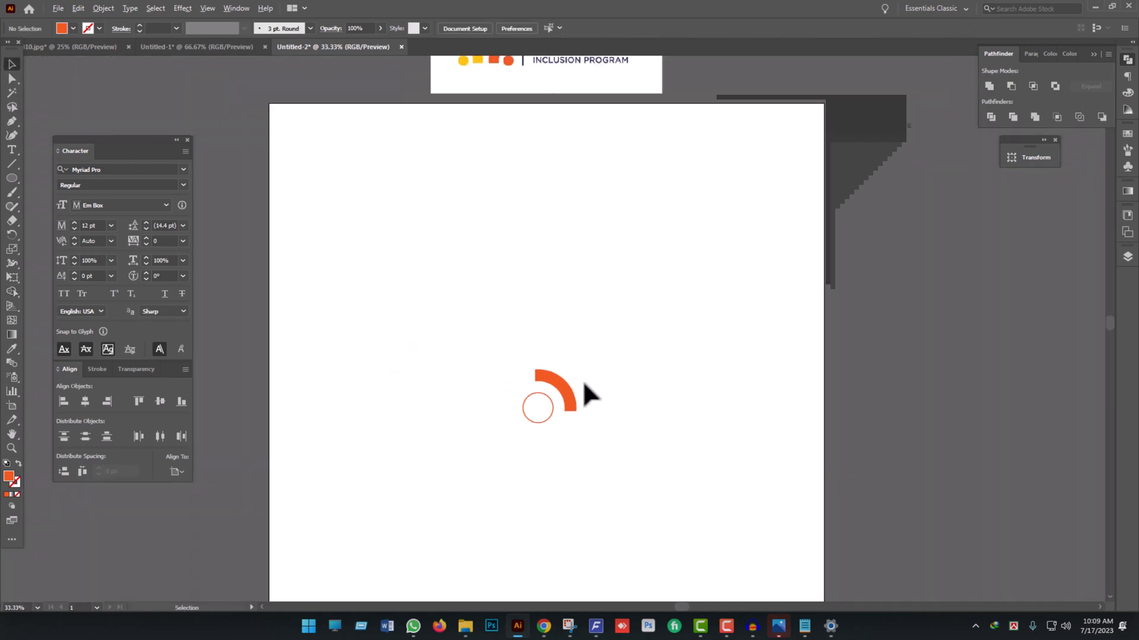
{"action": "scroll", "coordinate": [560, 407], "scroll_direction": "up", "scroll_amount": 5}
{"action": "scroll", "coordinate": [560, 407], "scroll_direction": "up", "scroll_amount": 1}
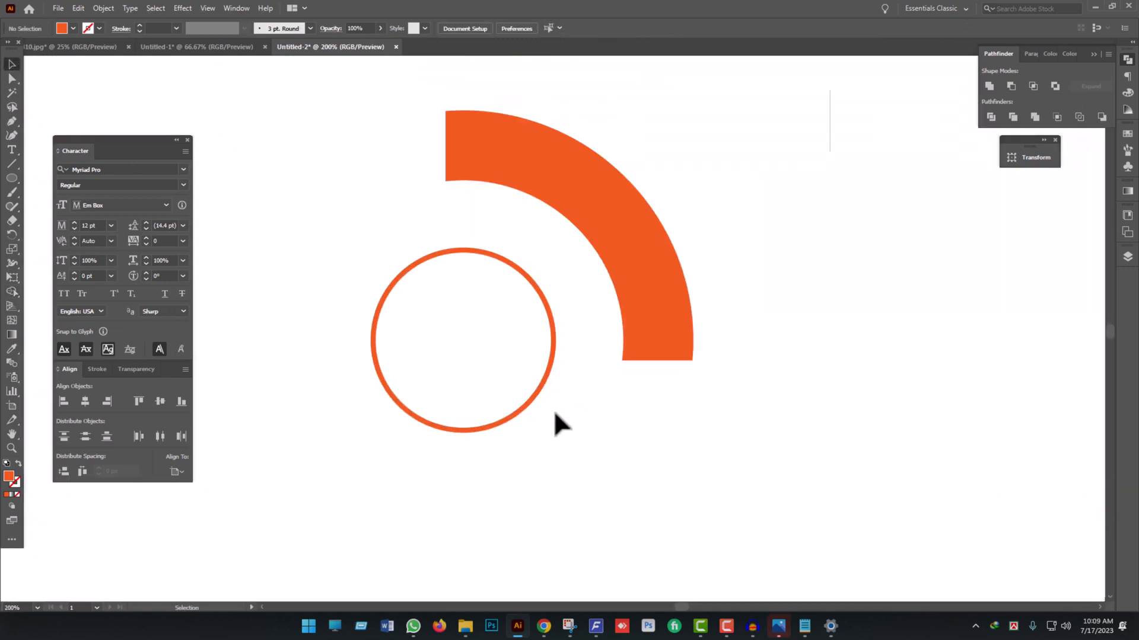
{"action": "left_click_drag", "start_coordinate": [553, 411], "coordinate": [536, 341]}
{"action": "left_click", "coordinate": [581, 411]}
{"action": "scroll", "coordinate": [581, 411], "scroll_direction": "down", "scroll_amount": 3}
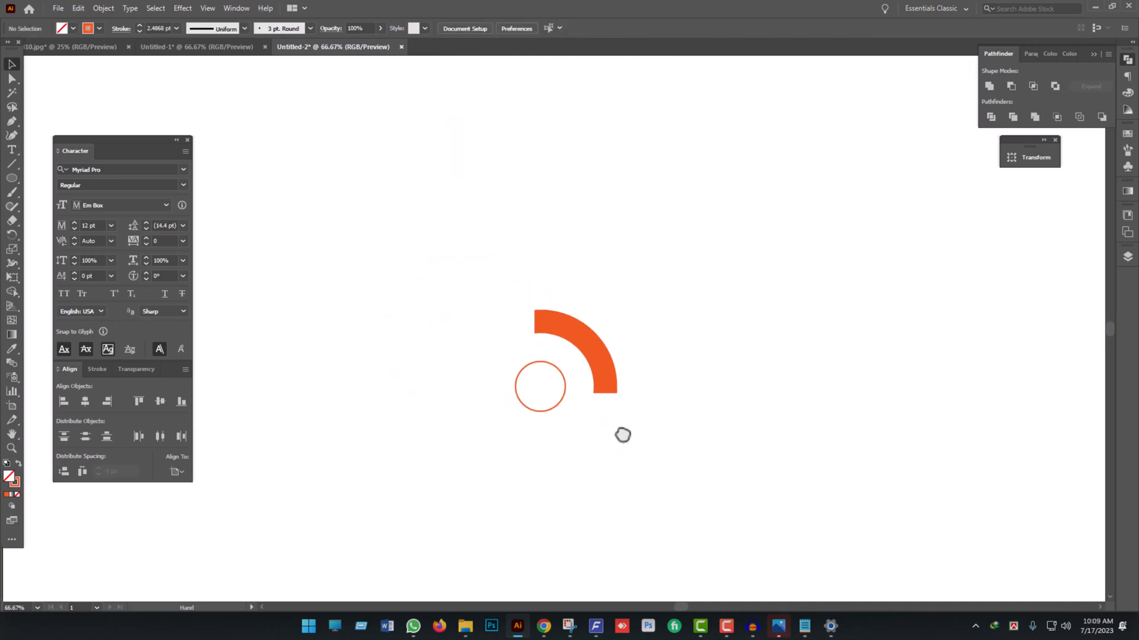
{"action": "key", "text": "ctrl+z"}
{"action": "key", "text": "ctrl+z"}
{"action": "key", "text": "ctrl+z"}
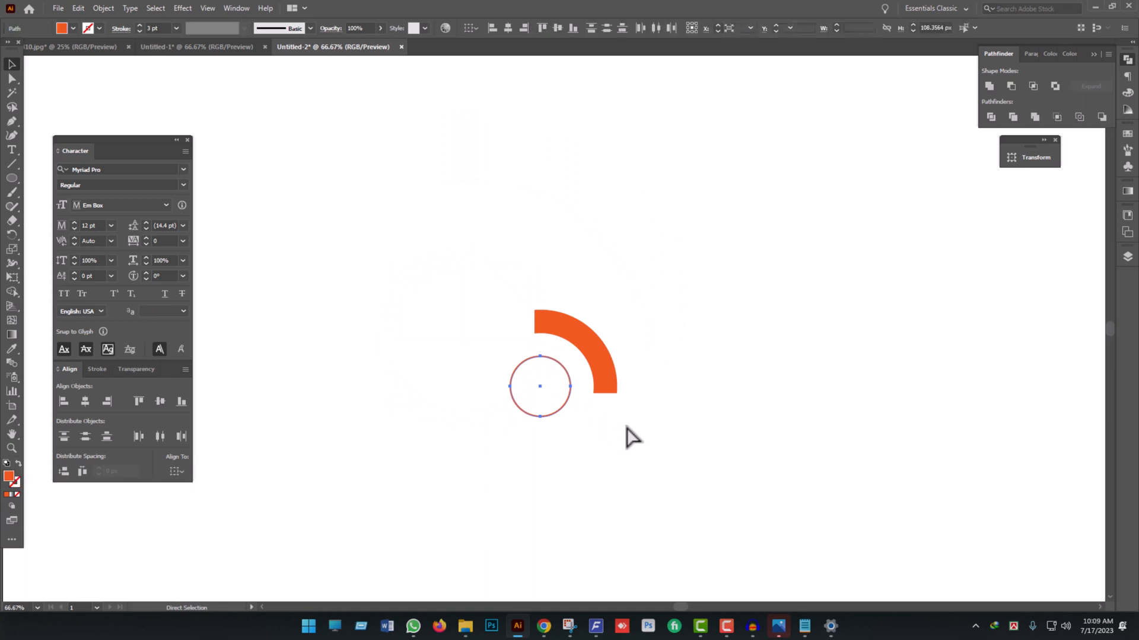
{"action": "key", "text": "ctrl+shift+z"}
{"action": "key", "text": "ctrl+shift+z"}
{"action": "key", "text": "ctrl+shift+z"}
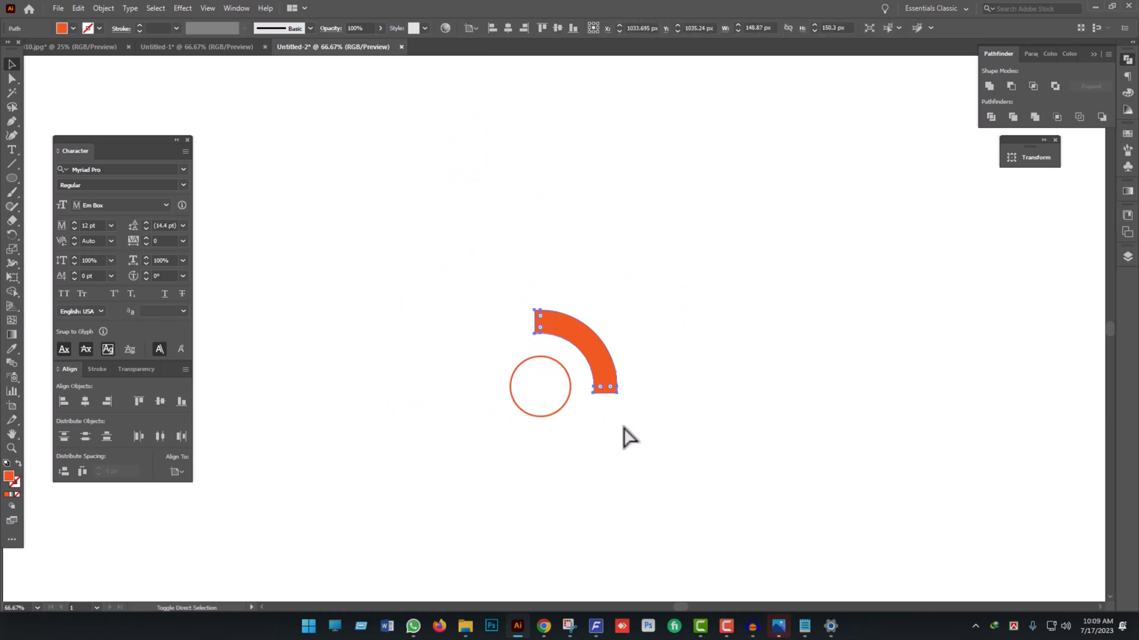
- Shrink the inner circle about its center to about 82 px in diameter and swap its orange stroke for a solid fill
{"action": "scroll", "coordinate": [559, 424], "scroll_direction": "up", "scroll_amount": 3}
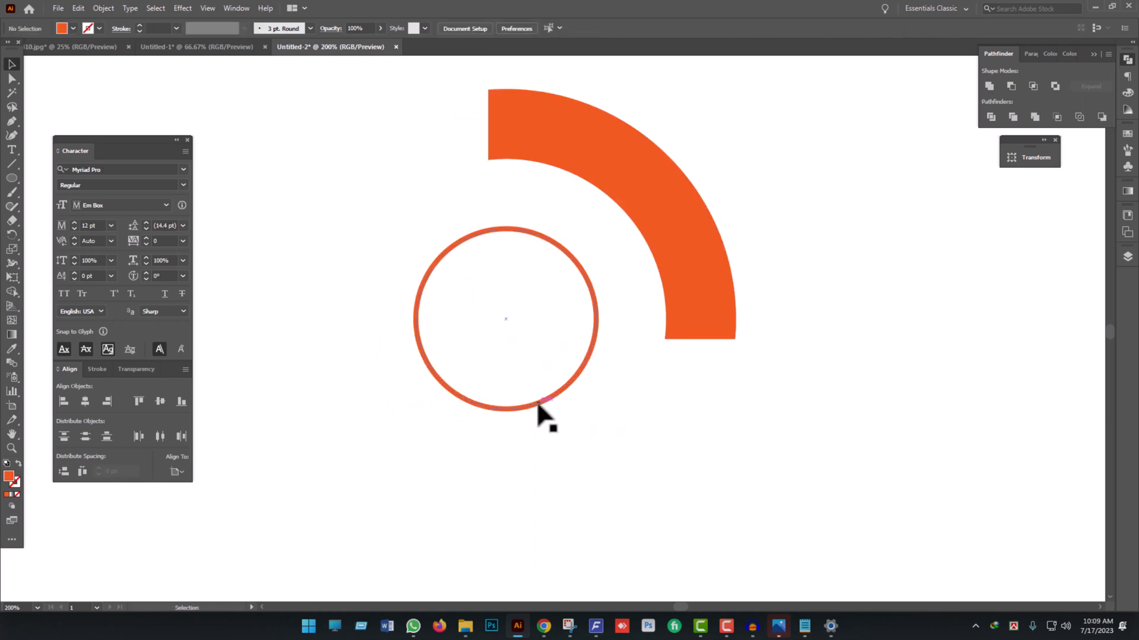
{"action": "left_click", "coordinate": [539, 405]}
{"action": "left_click_drag", "start_coordinate": [596, 320], "coordinate": [574, 321]}
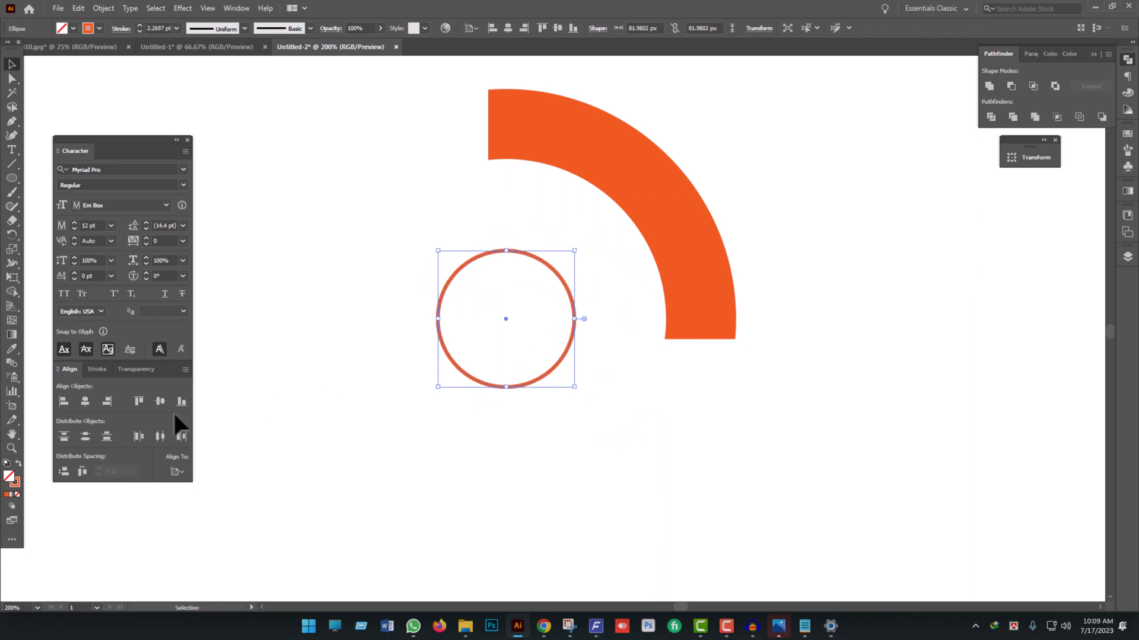
{"action": "left_click", "coordinate": [18, 463]}
{"action": "left_click", "coordinate": [549, 450]}
{"action": "scroll", "coordinate": [547, 449], "scroll_direction": "down", "scroll_amount": 5}
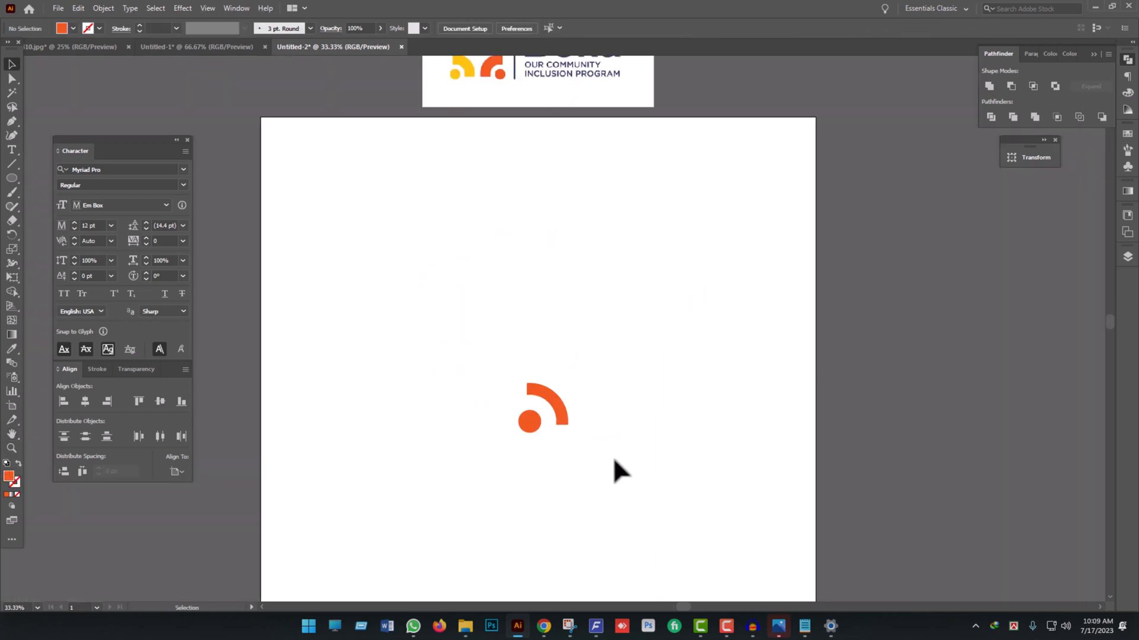
- Try moving the quarter-ring slightly closer to the solid dot
{"action": "left_click_drag", "start_coordinate": [612, 462], "coordinate": [586, 442]}
{"action": "scroll", "coordinate": [591, 458], "scroll_direction": "up", "scroll_amount": 3}
{"action": "scroll", "coordinate": [587, 439], "scroll_direction": "down", "scroll_amount": 2}
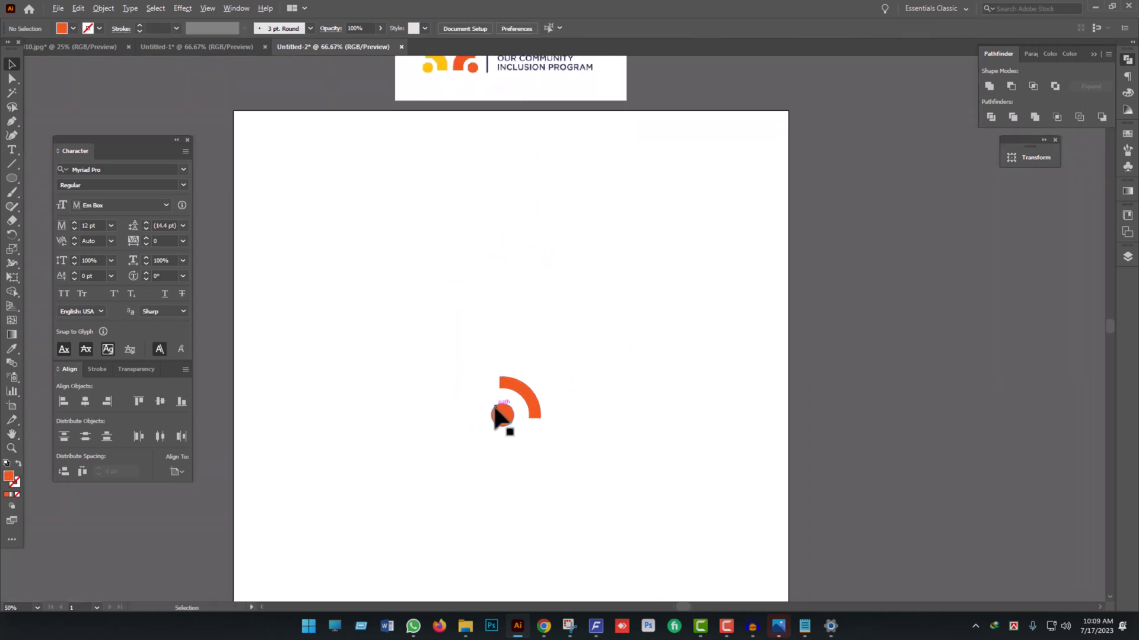
{"action": "scroll", "coordinate": [492, 409], "scroll_direction": "up", "scroll_amount": 5}
{"action": "left_click_drag", "start_coordinate": [646, 350], "coordinate": [626, 357]}
{"action": "scroll", "coordinate": [625, 354], "scroll_direction": "down", "scroll_amount": 4}
{"action": "left_click", "coordinate": [719, 465]}
{"action": "scroll", "coordinate": [676, 386], "scroll_direction": "down", "scroll_amount": 3}
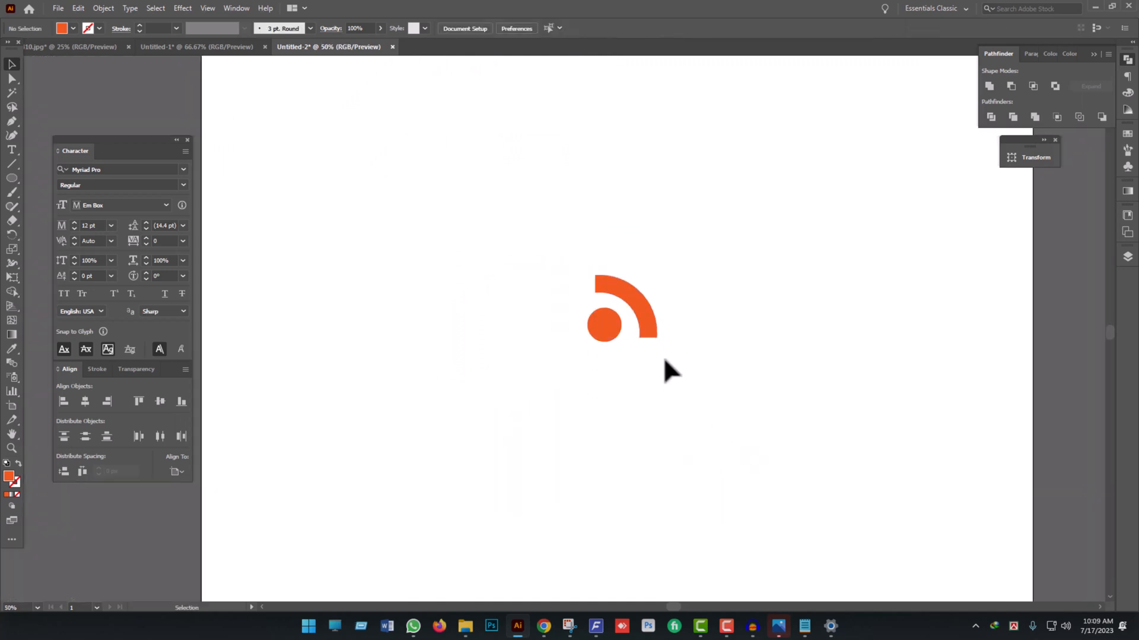
{"action": "scroll", "coordinate": [659, 357], "scroll_direction": "up", "scroll_amount": 3}
{"action": "scroll", "coordinate": [654, 341], "scroll_direction": "down", "scroll_amount": 1}
{"action": "left_click_drag", "start_coordinate": [647, 299], "coordinate": [644, 298]}
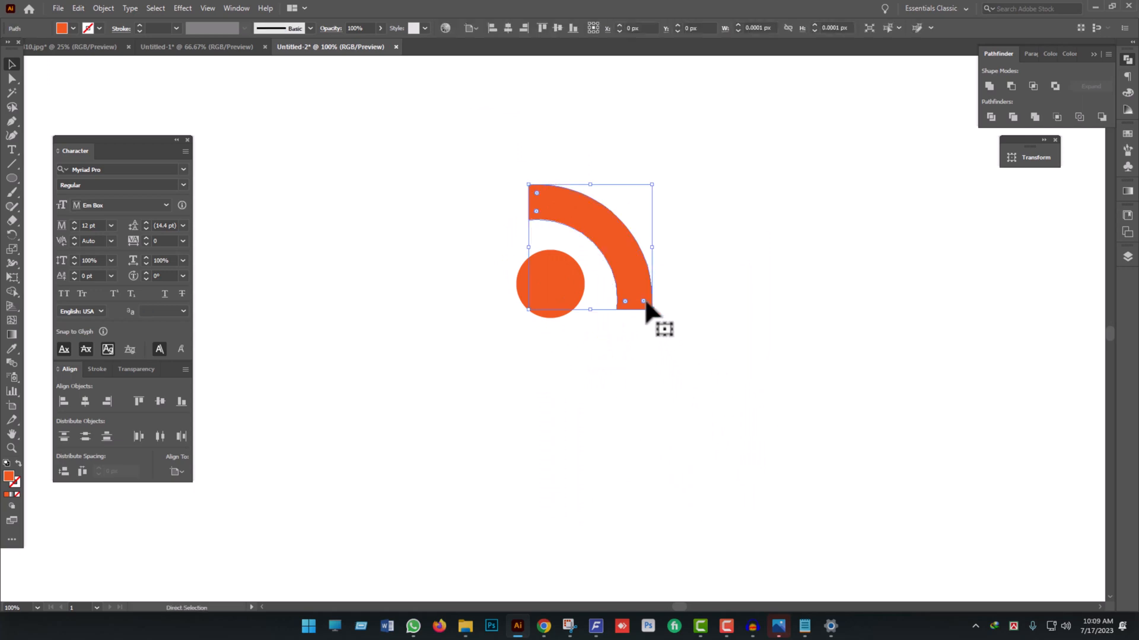
- Undo the quarter-ring's moves while keeping the dot's solid orange fill
{"action": "key", "text": "ctrl+z"}
{"action": "key", "text": "ctrl+z"}
{"action": "key", "text": "ctrl+z"}
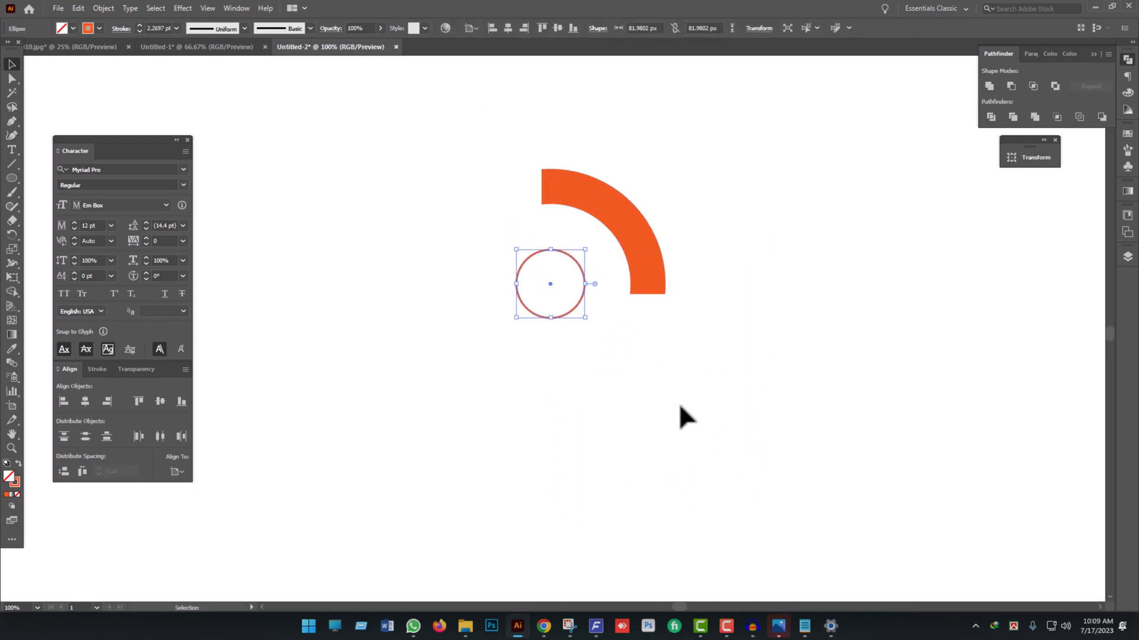
{"action": "left_click", "coordinate": [678, 404]}
{"action": "key", "text": "ctrl+shift+z"}
{"action": "left_click", "coordinate": [674, 414]}
{"action": "scroll", "coordinate": [642, 409], "scroll_direction": "down", "scroll_amount": 2}
{"action": "left_click_drag", "start_coordinate": [692, 412], "coordinate": [612, 449]}
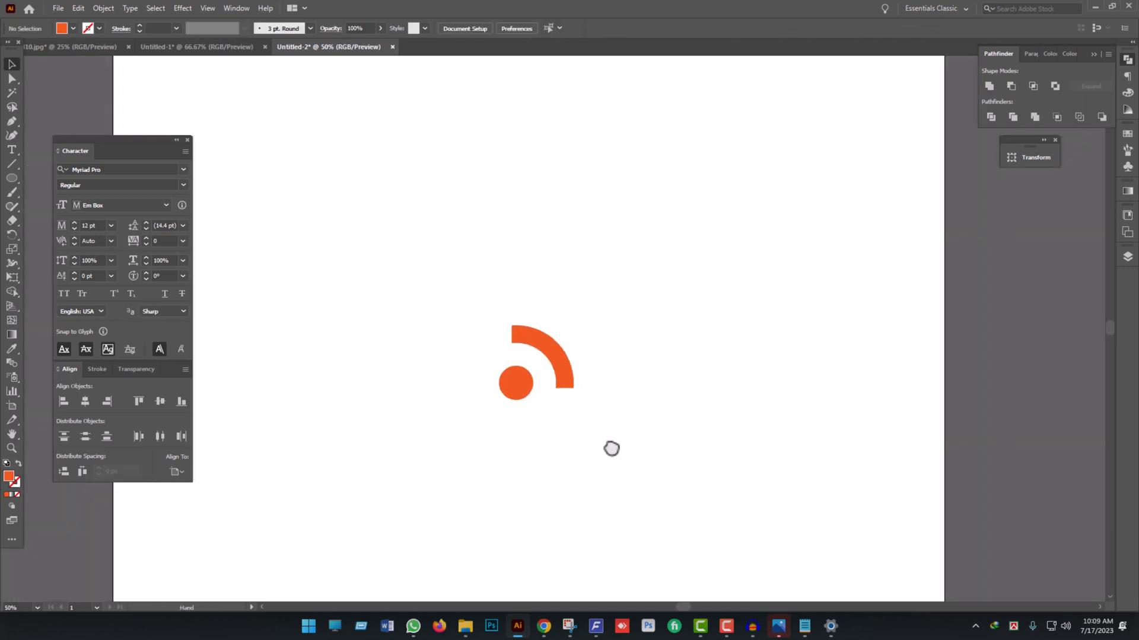
- Offset the quarter-ring's path outward by about 13 px with miter joins to create a larger quarter-ring around it
{"action": "scroll", "coordinate": [570, 375], "scroll_direction": "up", "scroll_amount": 4}
{"action": "left_click", "coordinate": [552, 341]}
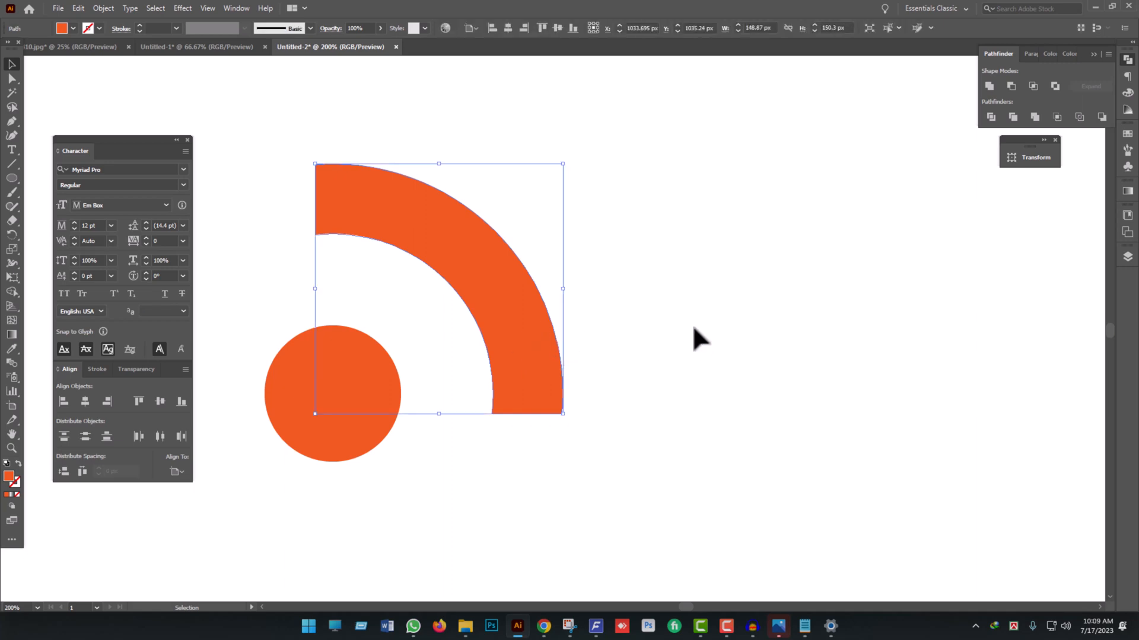
{"action": "scroll", "coordinate": [652, 338], "scroll_direction": "down", "scroll_amount": 1}
{"action": "left_click_drag", "start_coordinate": [620, 348], "coordinate": [700, 346]}
{"action": "left_click", "coordinate": [105, 8]}
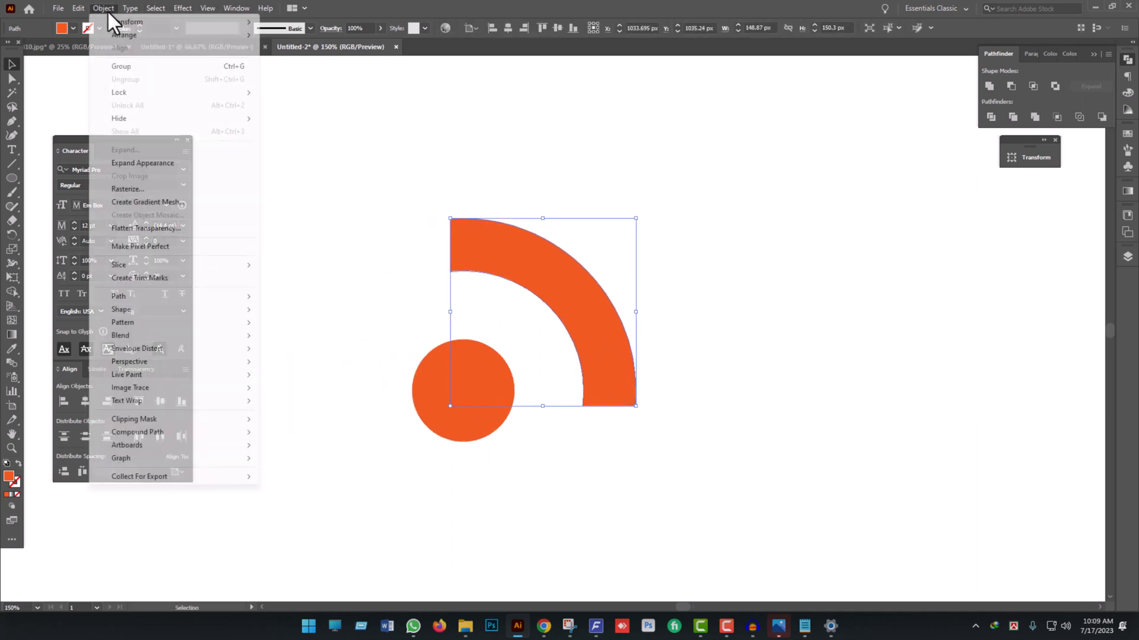
{"action": "left_click", "coordinate": [482, 259]}
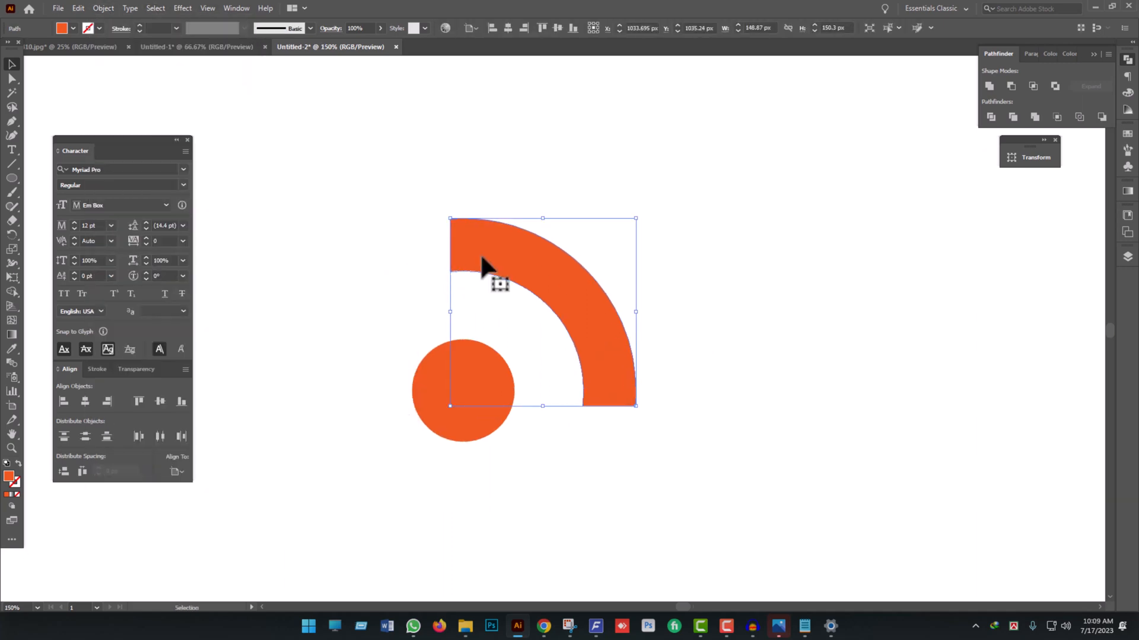
{"action": "left_click", "coordinate": [103, 8]}
{"action": "mouse_move", "coordinate": [135, 298]}
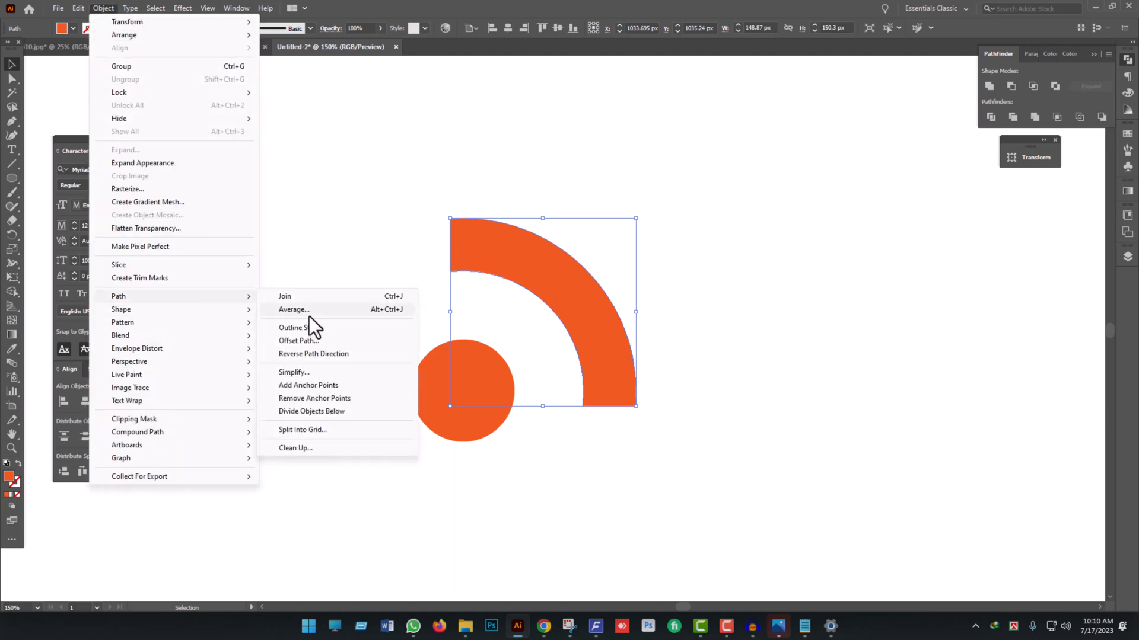
{"action": "left_click", "coordinate": [299, 341]}
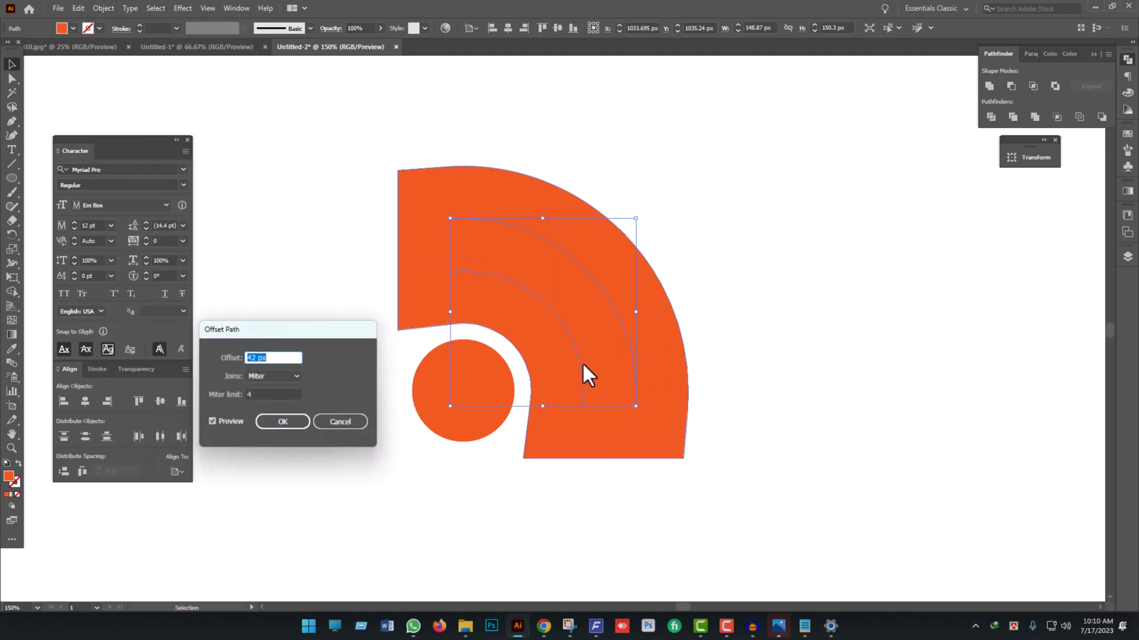
{"action": "key", "text": "Down"}
{"action": "key", "text": "Down"}
{"action": "key", "text": "Down"}
{"action": "key", "text": "Down"}
{"action": "key", "text": "Down"}
{"action": "key", "text": "Down"}
{"action": "key", "text": "Down"}
{"action": "key", "text": "Down"}
{"action": "key", "text": "Down"}
{"action": "key", "text": "Down"}
{"action": "key", "text": "Down"}
{"action": "key", "text": "Down"}
{"action": "key", "text": "Down"}
{"action": "key", "text": "Down"}
{"action": "key", "text": "Down"}
{"action": "key", "text": "Down"}
{"action": "key", "text": "Down"}
{"action": "key", "text": "Down"}
{"action": "key", "text": "Down"}
{"action": "key", "text": "Down"}
{"action": "key", "text": "Down"}
{"action": "key", "text": "Down"}
{"action": "key", "text": "Down"}
{"action": "key", "text": "Down"}
{"action": "key", "text": "Down"}
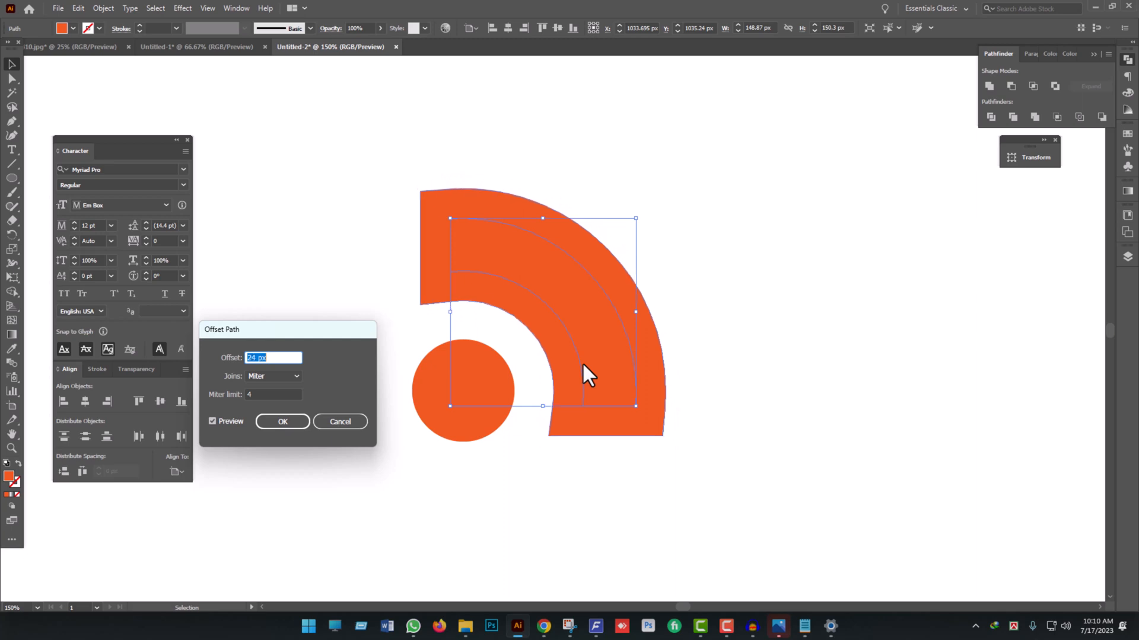
{"action": "key", "text": "Down"}
{"action": "key", "text": "Down"}
{"action": "key", "text": "Down"}
{"action": "key", "text": "Down"}
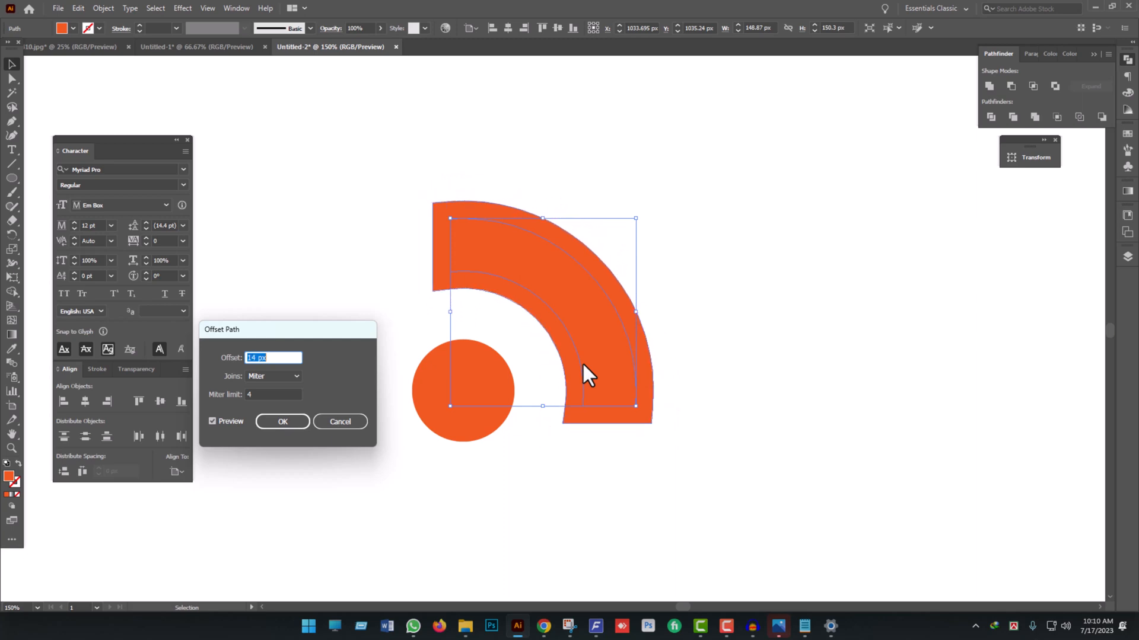
{"action": "left_click", "coordinate": [305, 416]}
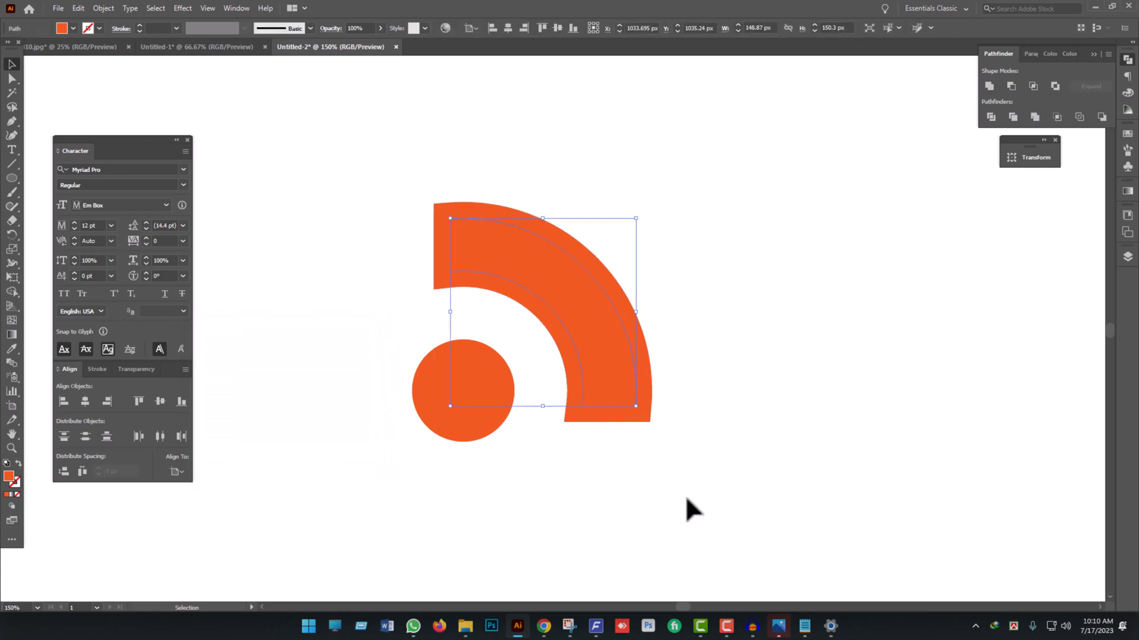
{"action": "scroll", "coordinate": [617, 468], "scroll_direction": "down", "scroll_amount": 4}
{"action": "left_click", "coordinate": [630, 484]}
{"action": "scroll", "coordinate": [598, 448], "scroll_direction": "up", "scroll_amount": 4}
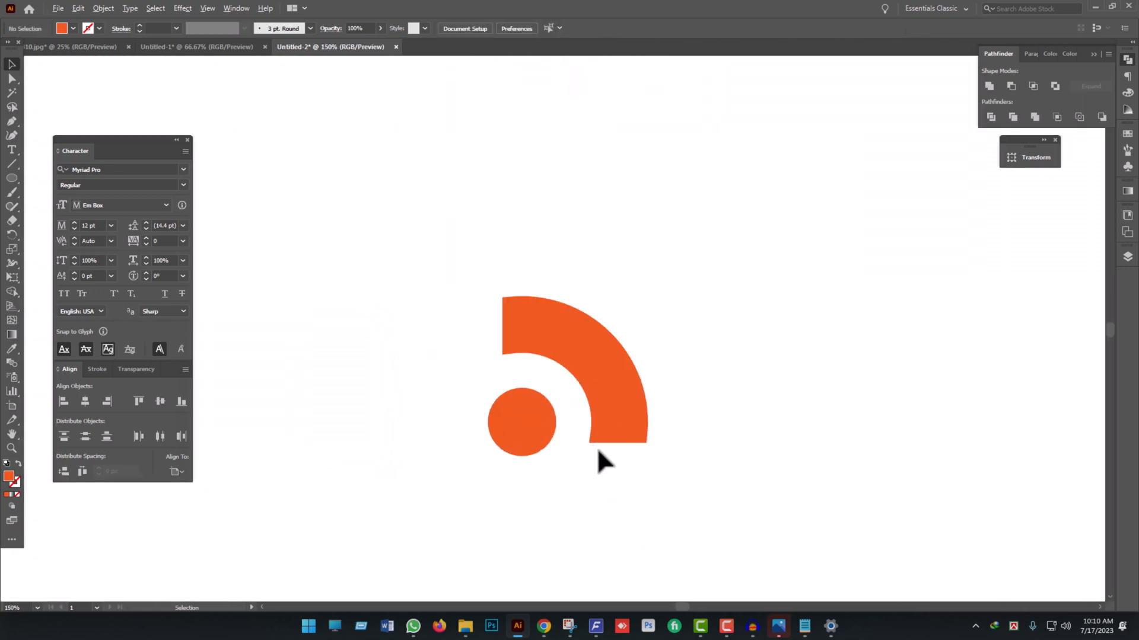
- Round all corners of the larger offset quarter-ring to a radius of about 13 px
{"action": "left_click", "coordinate": [624, 379]}
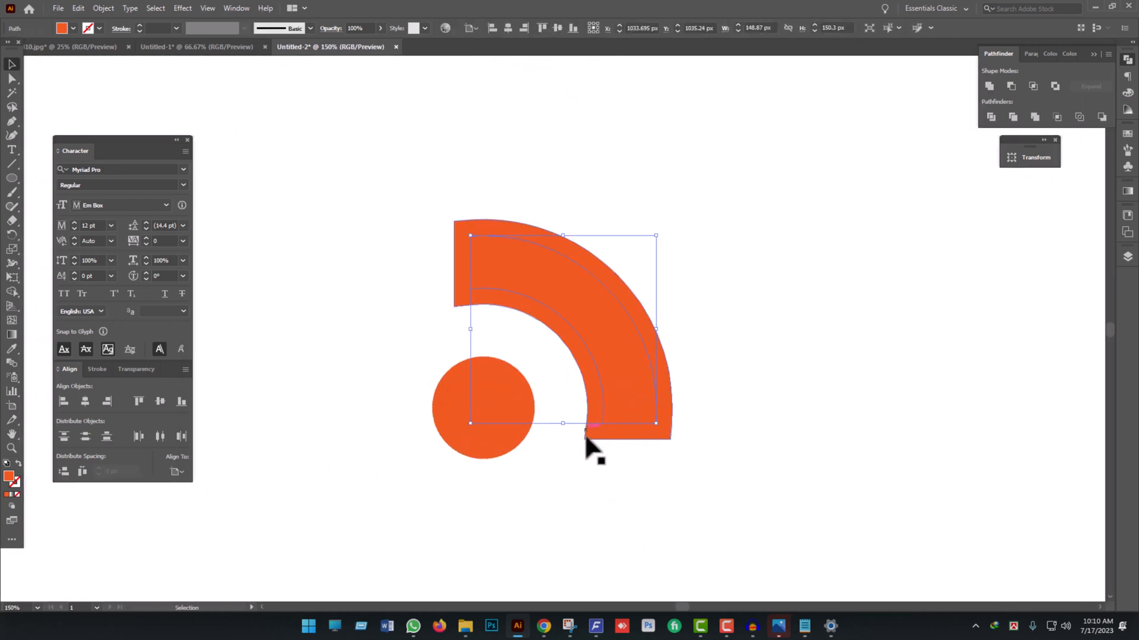
{"action": "left_click", "coordinate": [611, 439]}
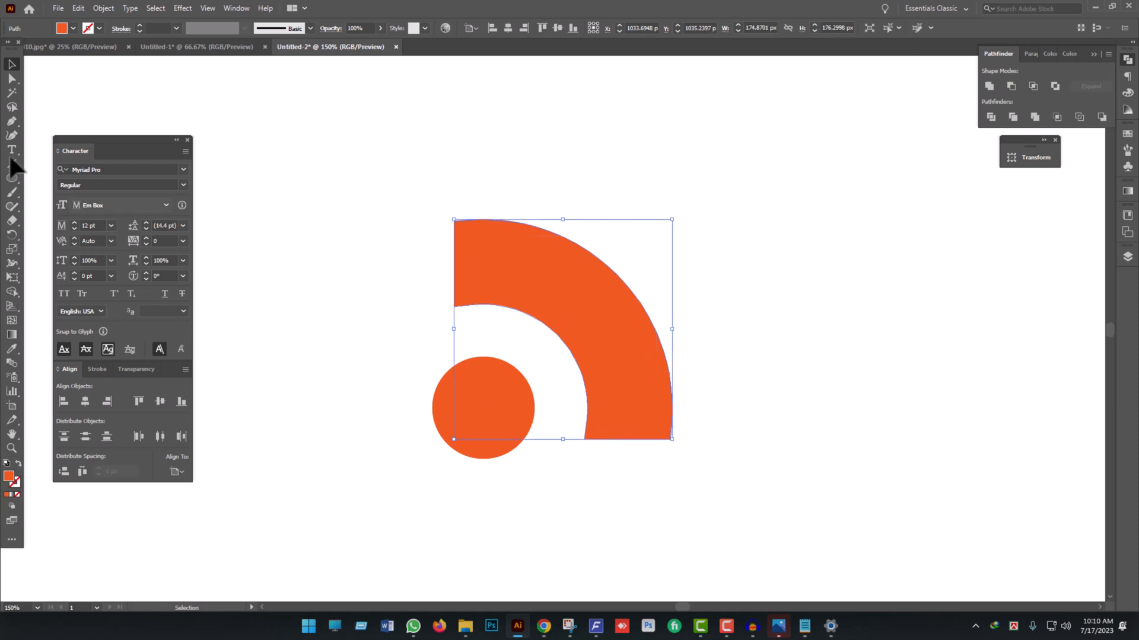
{"action": "left_click", "coordinate": [13, 77]}
{"action": "left_click", "coordinate": [42, 77]}
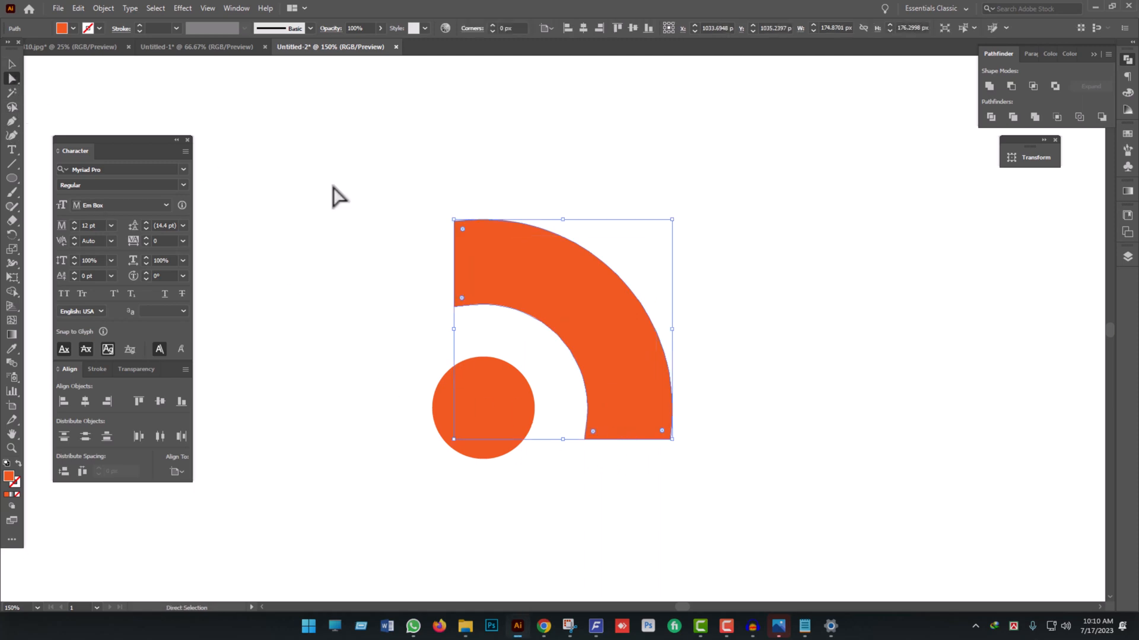
{"action": "left_click_drag", "start_coordinate": [462, 298], "coordinate": [503, 273]}
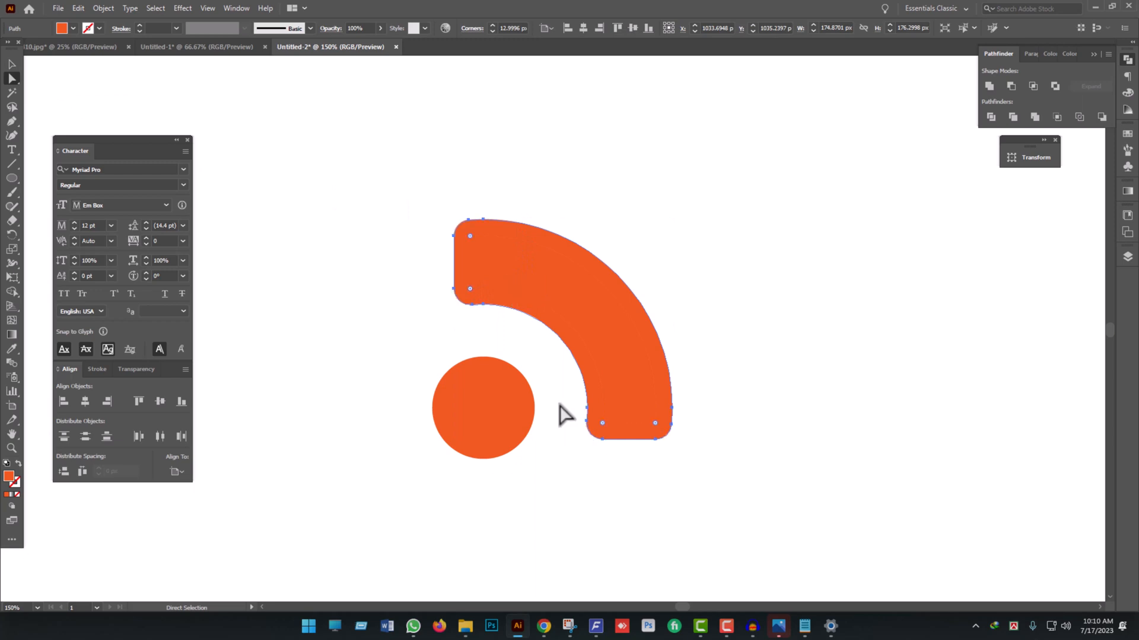
{"action": "left_click", "coordinate": [593, 468]}
- Try scaling the original inner quarter-ring down about its center, and undo it
{"action": "left_click", "coordinate": [627, 336]}
{"action": "key", "text": "v"}
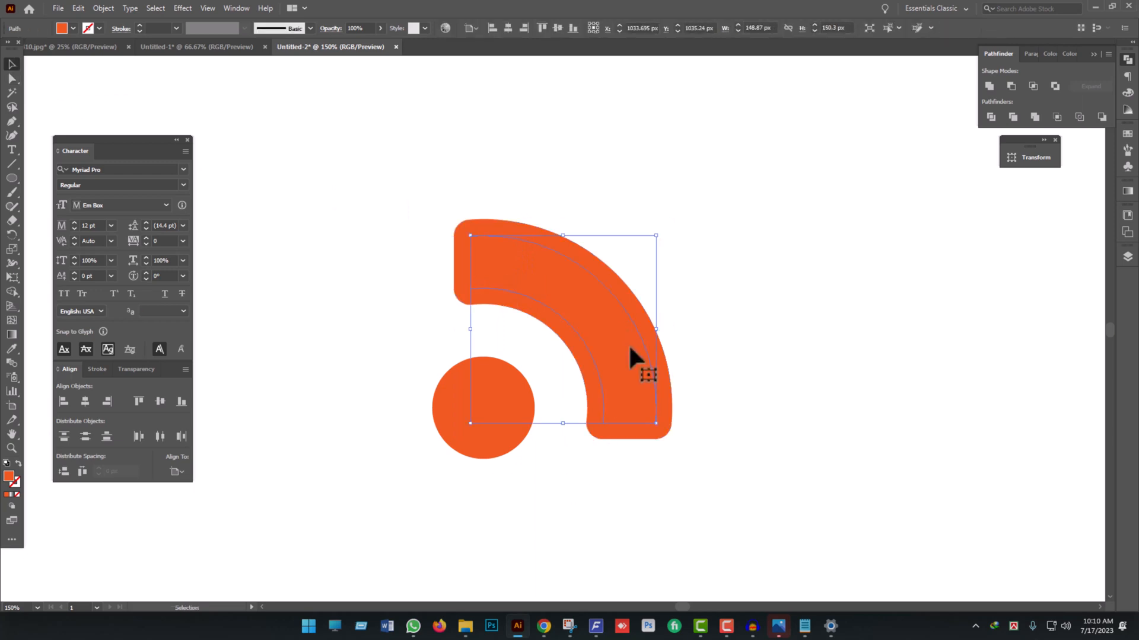
{"action": "left_click_drag", "start_coordinate": [656, 423], "coordinate": [640, 411]}
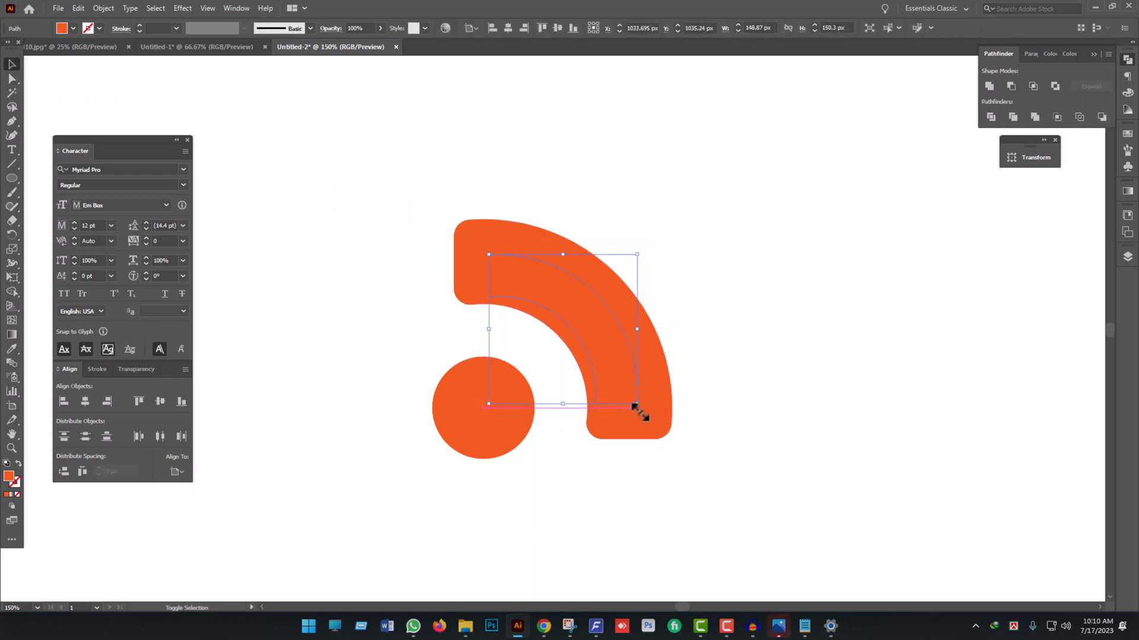
{"action": "key", "text": "ctrl+z"}
- Offset the original inner quarter-ring's path by -9 px with miter joins to create a thinner copy inside it
{"action": "left_click", "coordinate": [105, 6]}
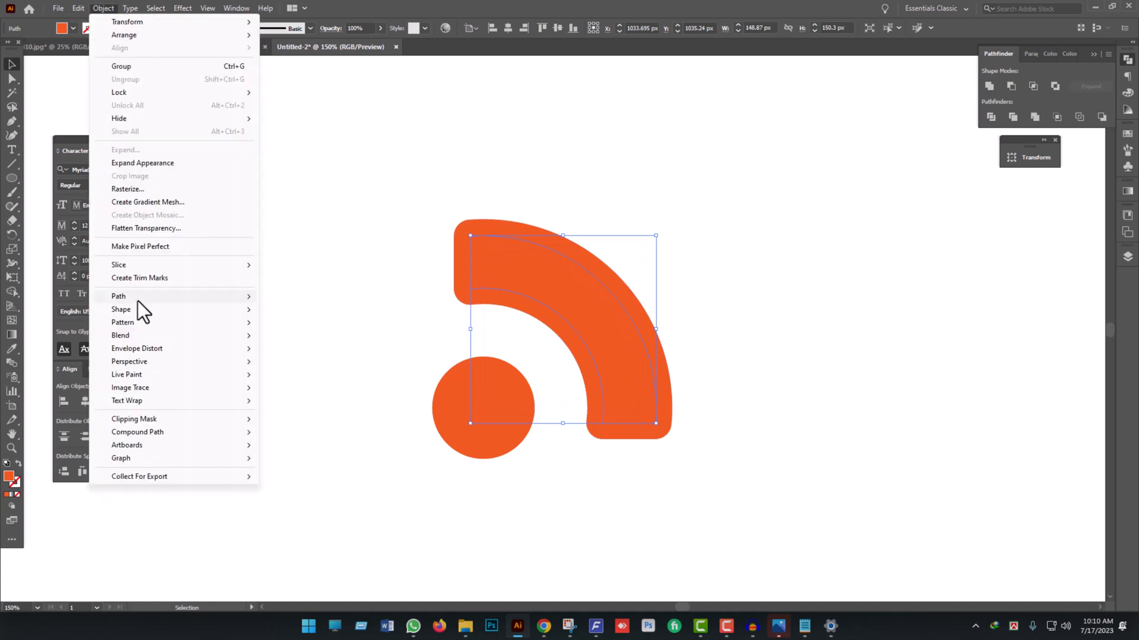
{"action": "mouse_move", "coordinate": [204, 311]}
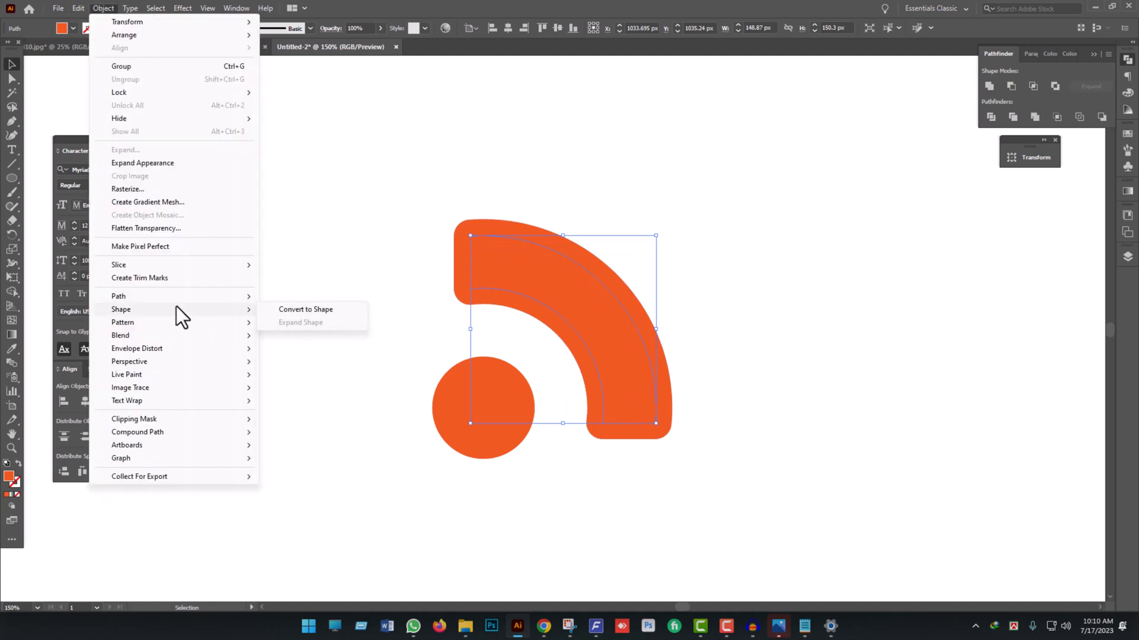
{"action": "mouse_move", "coordinate": [177, 298]}
{"action": "left_click", "coordinate": [329, 341]}
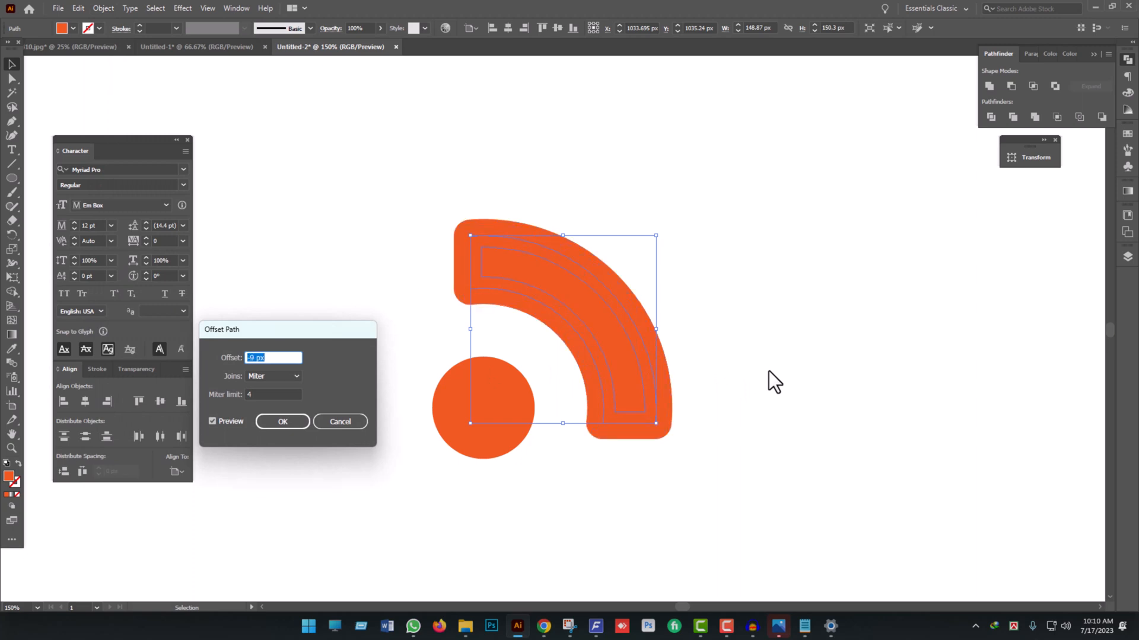
{"action": "left_click", "coordinate": [282, 422]}
{"action": "left_click", "coordinate": [703, 471]}
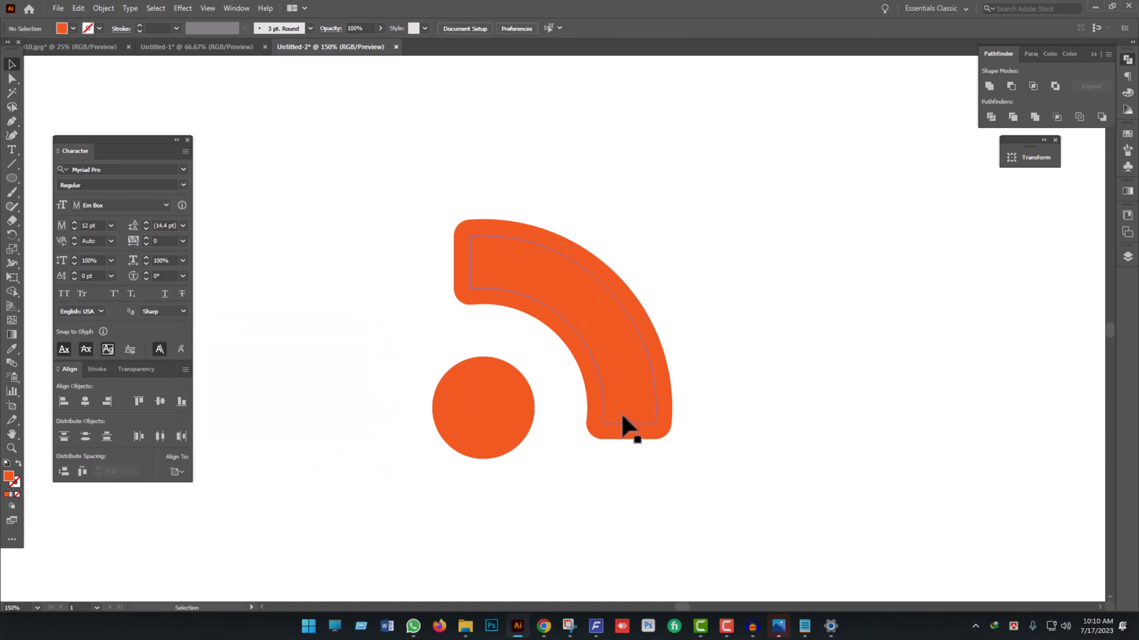
- Delete the middle quarter-ring between the large outer shape and the thin copy, and select the thin copy
{"action": "left_click", "coordinate": [612, 400]}
{"action": "key", "text": "Delete"}
{"action": "left_click", "coordinate": [619, 380]}
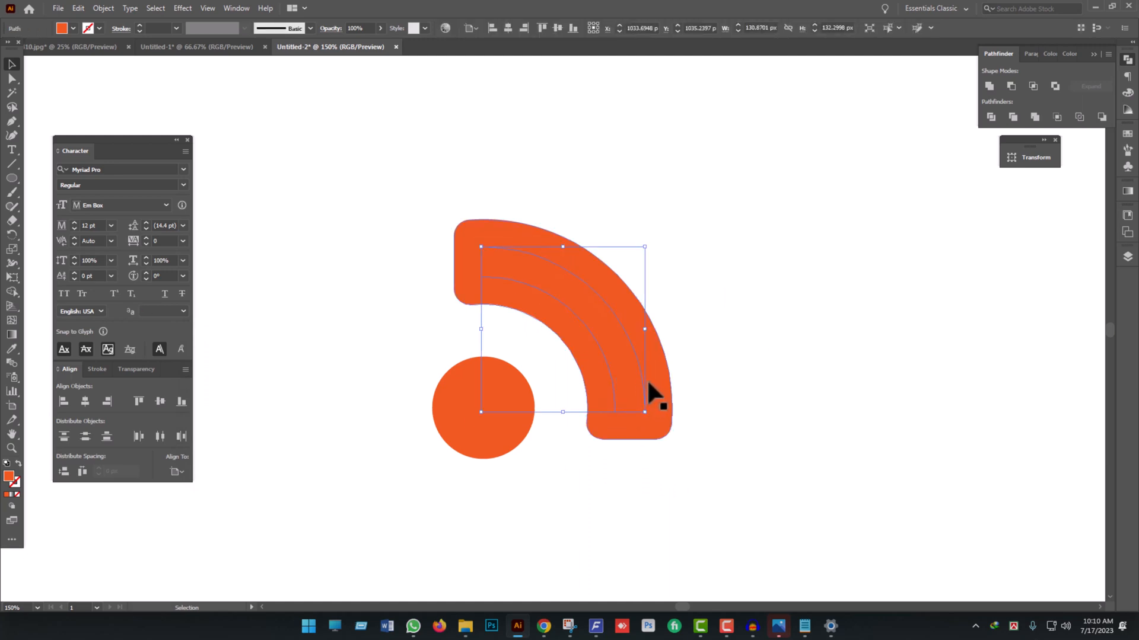
- Fill the thin inner quarter-ring white by sampling the artboard background, and examine the corners at its upper end
{"action": "key", "text": "i"}
{"action": "left_click", "coordinate": [737, 368]}
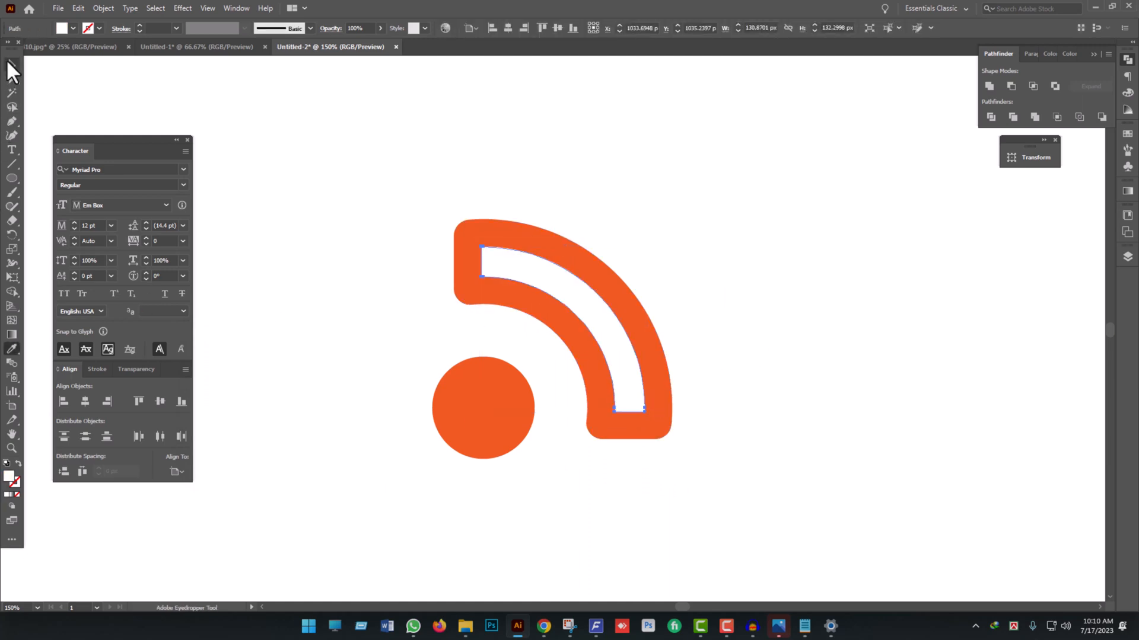
{"action": "left_click", "coordinate": [8, 63]}
{"action": "scroll", "coordinate": [503, 272], "scroll_direction": "up", "scroll_amount": 1}
{"action": "key", "text": "a"}
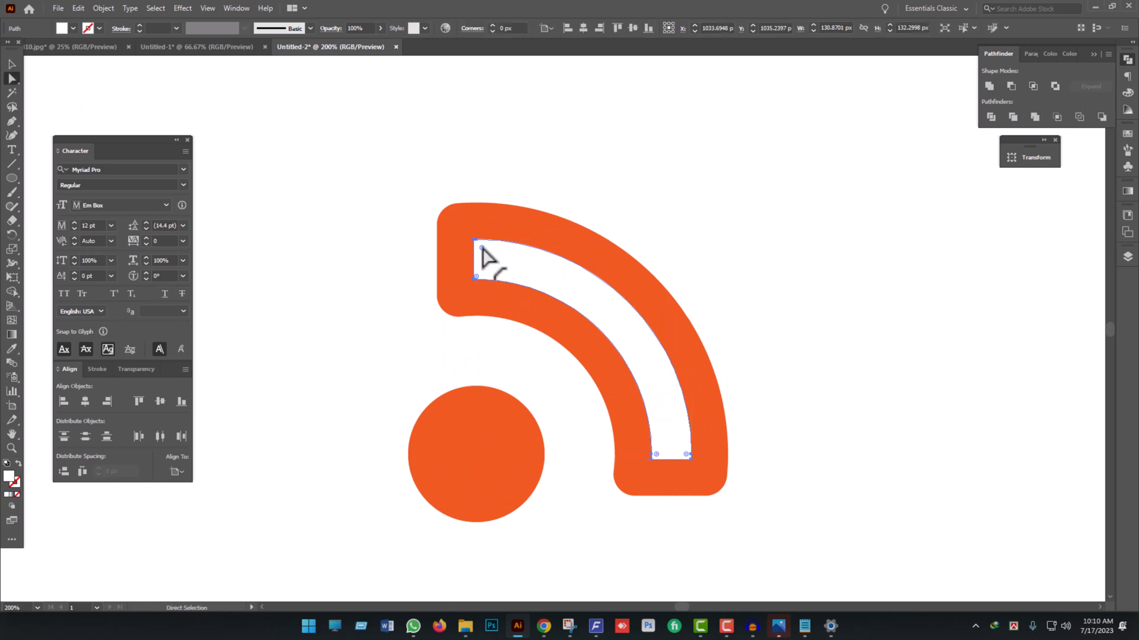
{"action": "scroll", "coordinate": [498, 265], "scroll_direction": "up", "scroll_amount": 3}
{"action": "scroll", "coordinate": [495, 263], "scroll_direction": "down", "scroll_amount": 1}
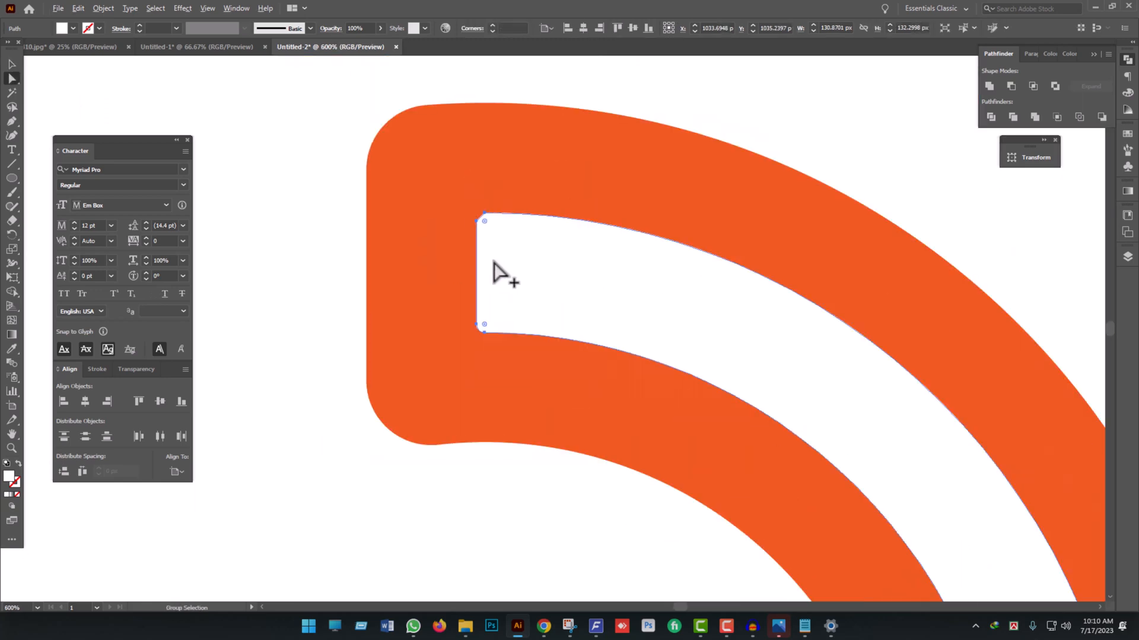
{"action": "scroll", "coordinate": [495, 262], "scroll_direction": "up", "scroll_amount": 3}
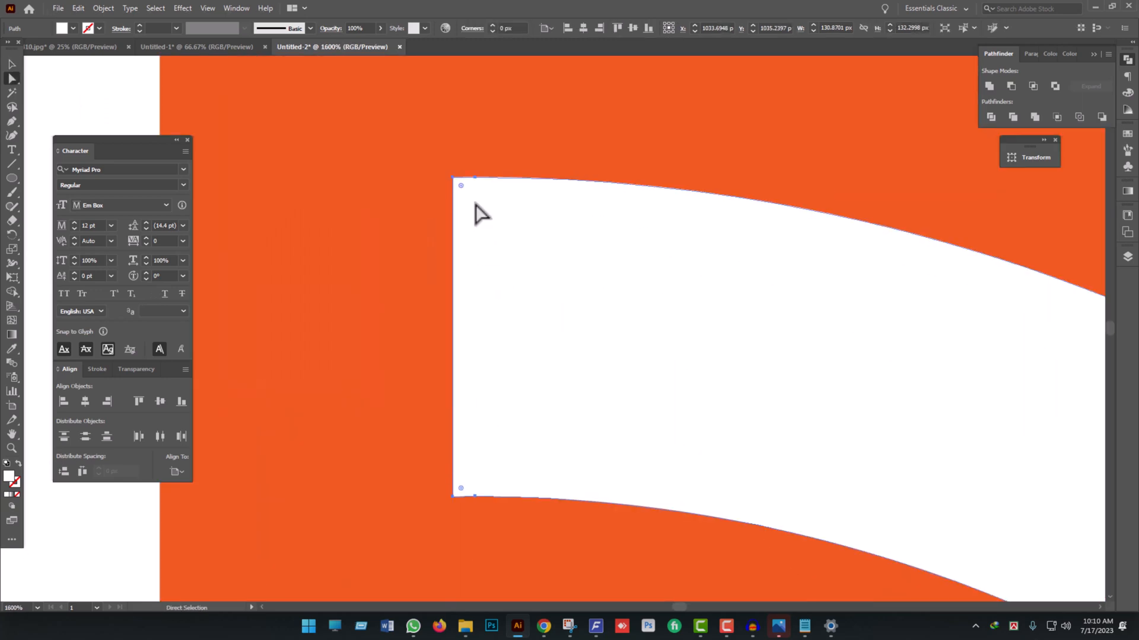
{"action": "scroll", "coordinate": [476, 206], "scroll_direction": "up", "scroll_amount": 1}
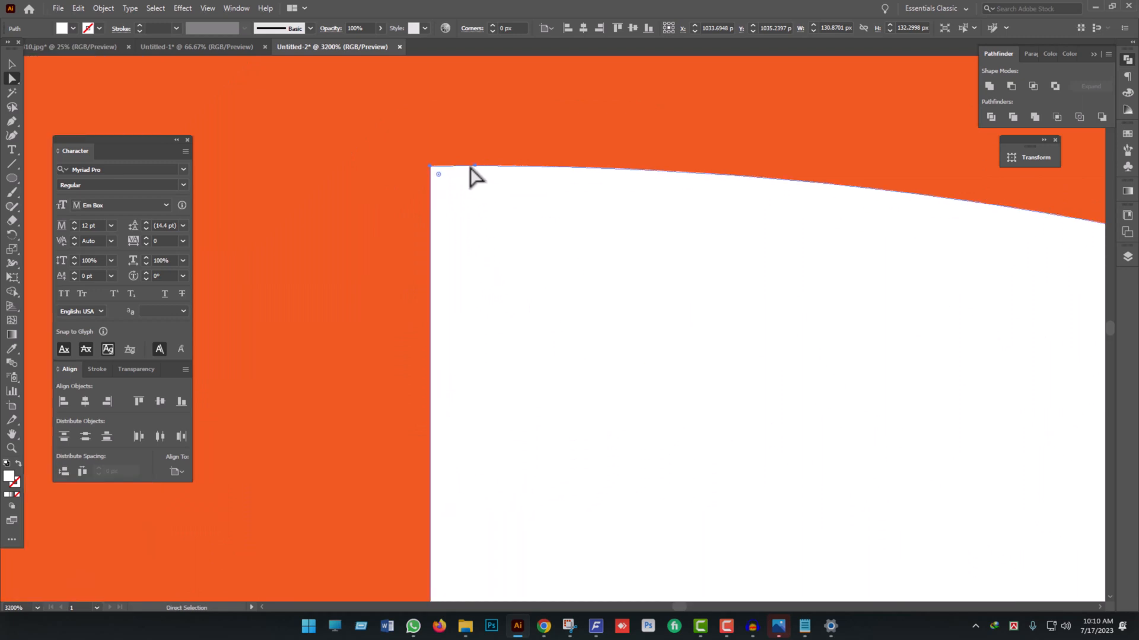
- Try removing the extra anchor point beside the thin quarter-ring's upper-left corner, and undo it together with the white fill
{"action": "key", "text": "p"}
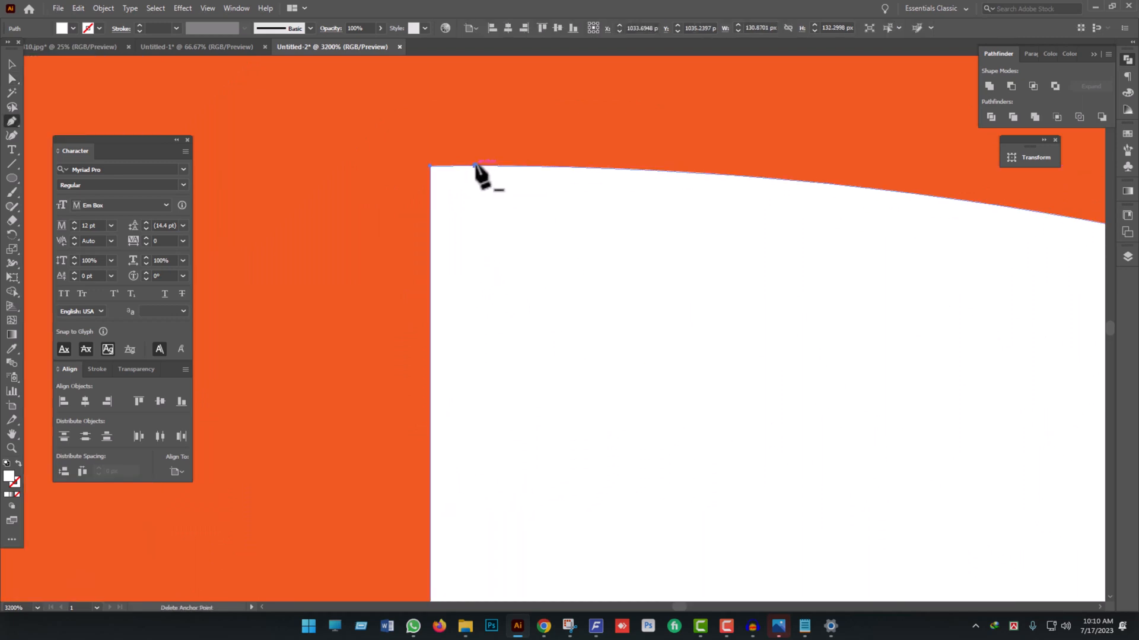
{"action": "left_click", "coordinate": [474, 167]}
{"action": "key", "text": "ctrl+z"}
{"action": "key", "text": "ctrl+z"}
{"action": "key", "text": "ctrl+z"}
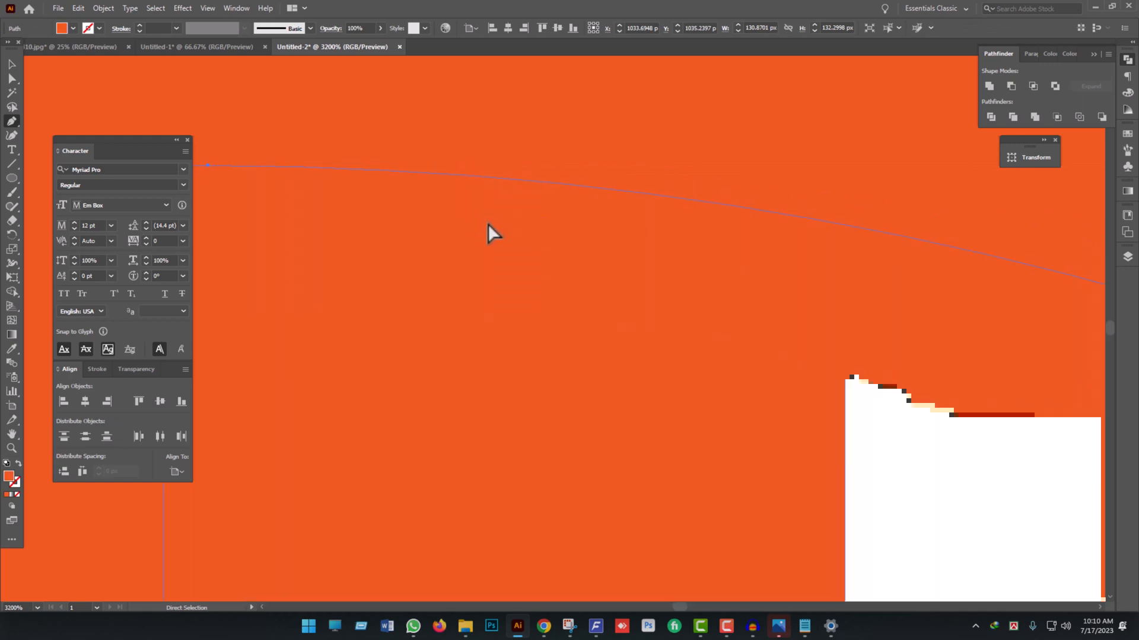
- Select both quarter-rings and cut the thin inner shape out of the outer one with the Shape Builder
{"action": "key", "text": "ctrl+0"}
{"action": "left_click", "coordinate": [11, 64]}
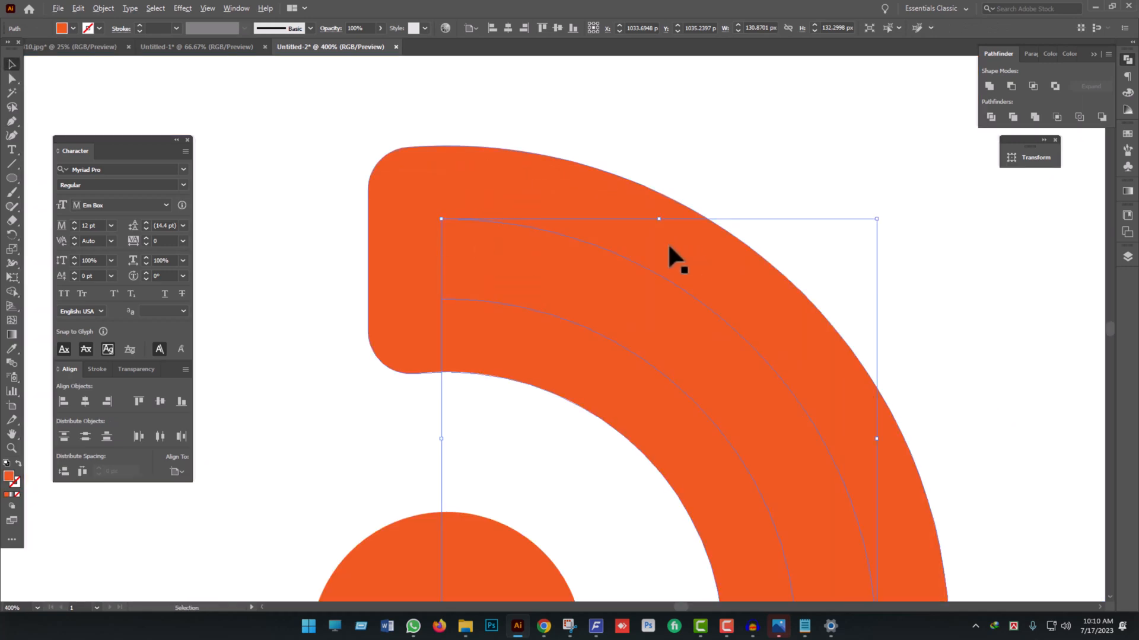
{"action": "key", "text": "ctrl+minus"}
{"action": "left_click_drag", "start_coordinate": [923, 379], "coordinate": [894, 358]}
{"action": "left_click", "coordinate": [793, 433]}
{"action": "scroll", "coordinate": [790, 433], "scroll_direction": "up", "scroll_amount": 1}
{"action": "left_click_drag", "start_coordinate": [791, 435], "coordinate": [632, 267]}
{"action": "scroll", "coordinate": [670, 291], "scroll_direction": "down", "scroll_amount": 1}
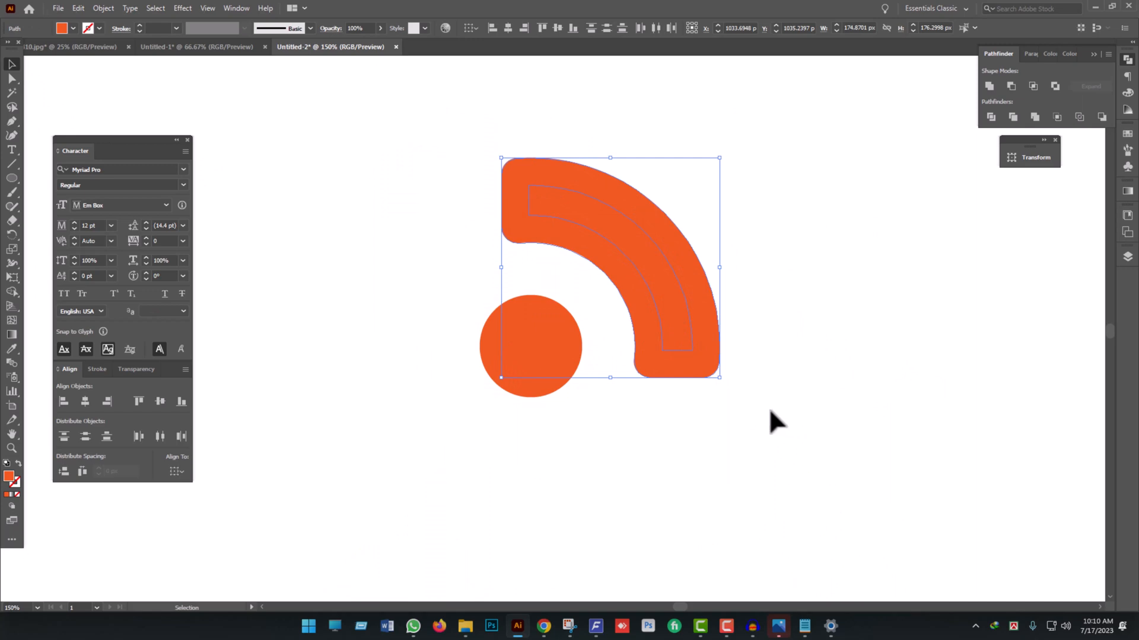
{"action": "left_click", "coordinate": [12, 291]}
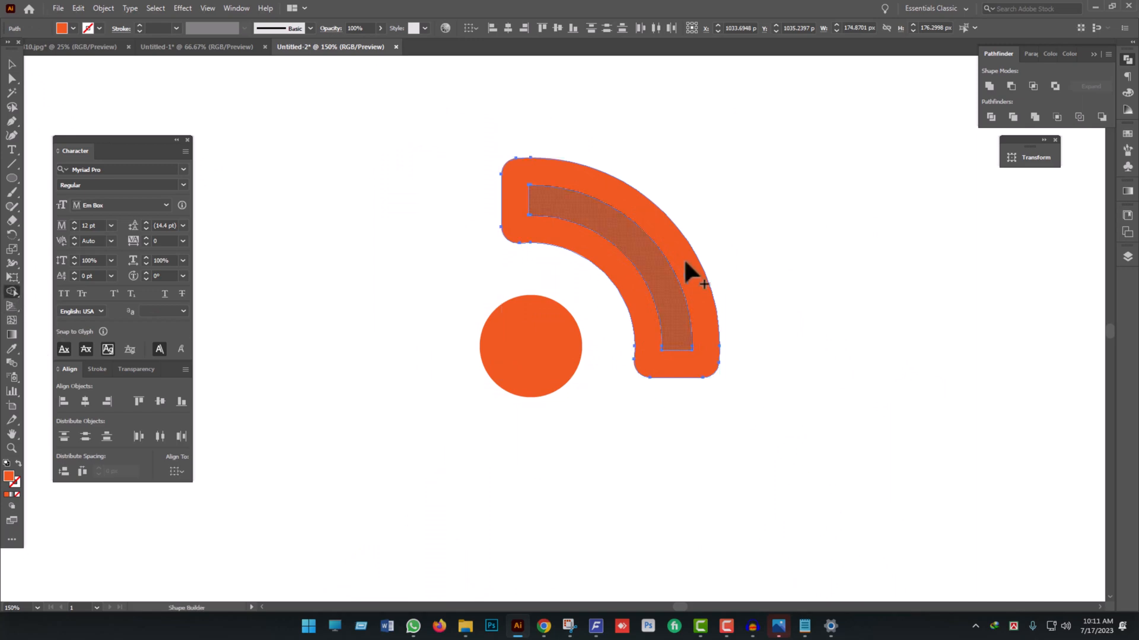
{"action": "left_click", "coordinate": [642, 244], "text": "alt"}
{"action": "left_click", "coordinate": [12, 64]}
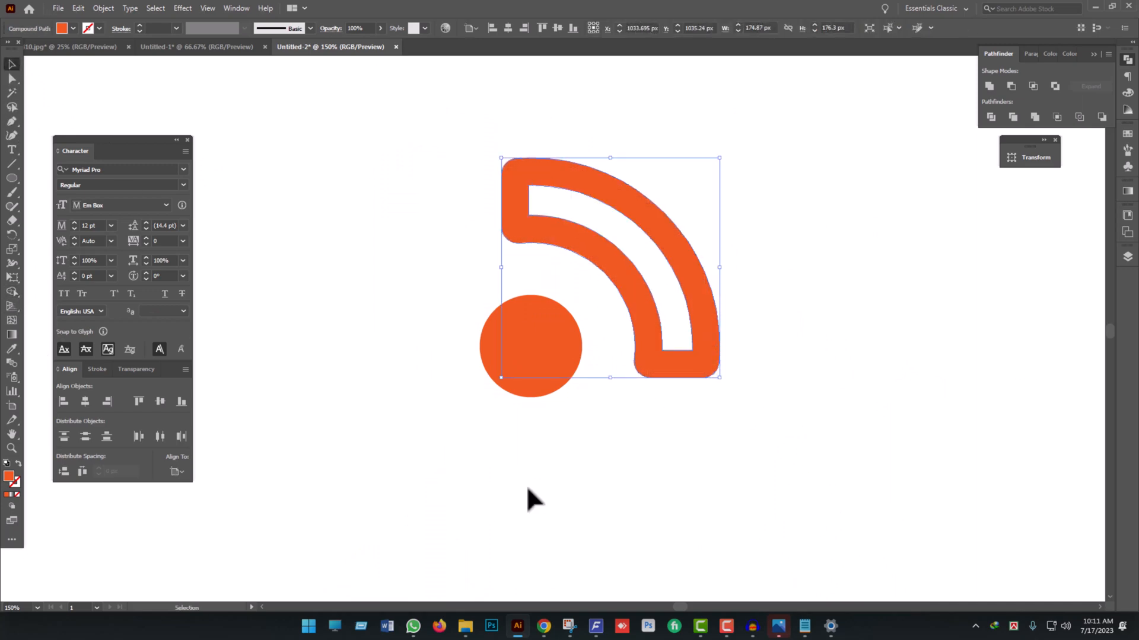
{"action": "left_click", "coordinate": [527, 487]}
- Group the orange dot with the hollow quarter-ring
{"action": "key", "text": "ctrl+0"}
{"action": "left_click_drag", "start_coordinate": [591, 491], "coordinate": [611, 435]}
{"action": "scroll", "coordinate": [609, 433], "scroll_direction": "down", "scroll_amount": 2}
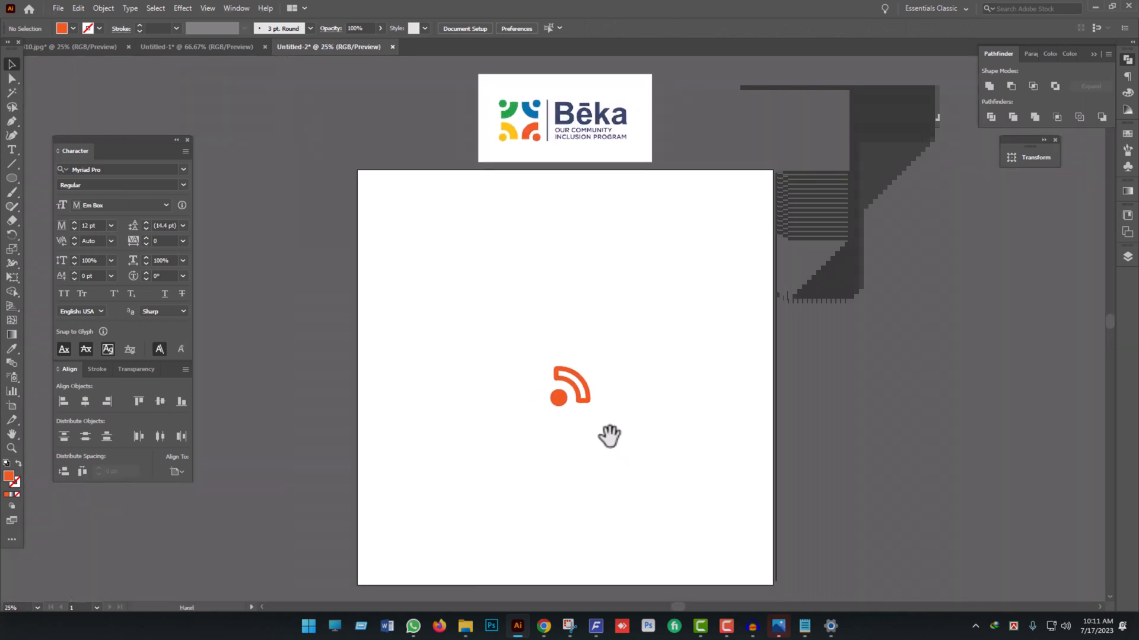
{"action": "scroll", "coordinate": [611, 392], "scroll_direction": "up", "scroll_amount": 4}
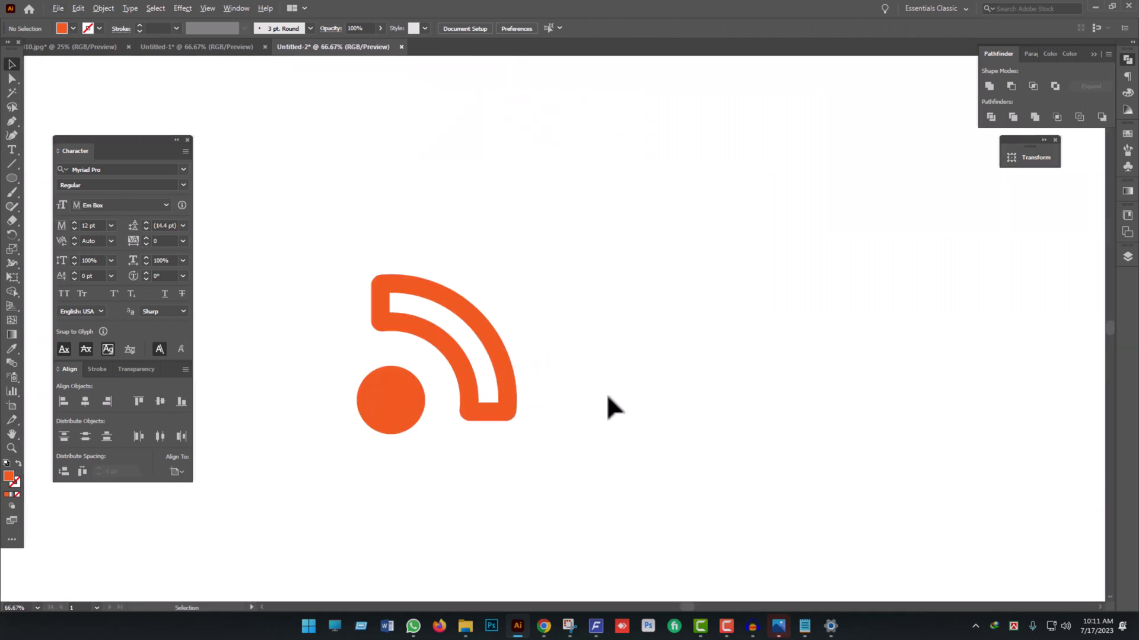
{"action": "scroll", "coordinate": [608, 395], "scroll_direction": "down", "scroll_amount": 3}
{"action": "left_click_drag", "start_coordinate": [632, 449], "coordinate": [466, 307]}
{"action": "scroll", "coordinate": [577, 424], "scroll_direction": "up", "scroll_amount": 2}
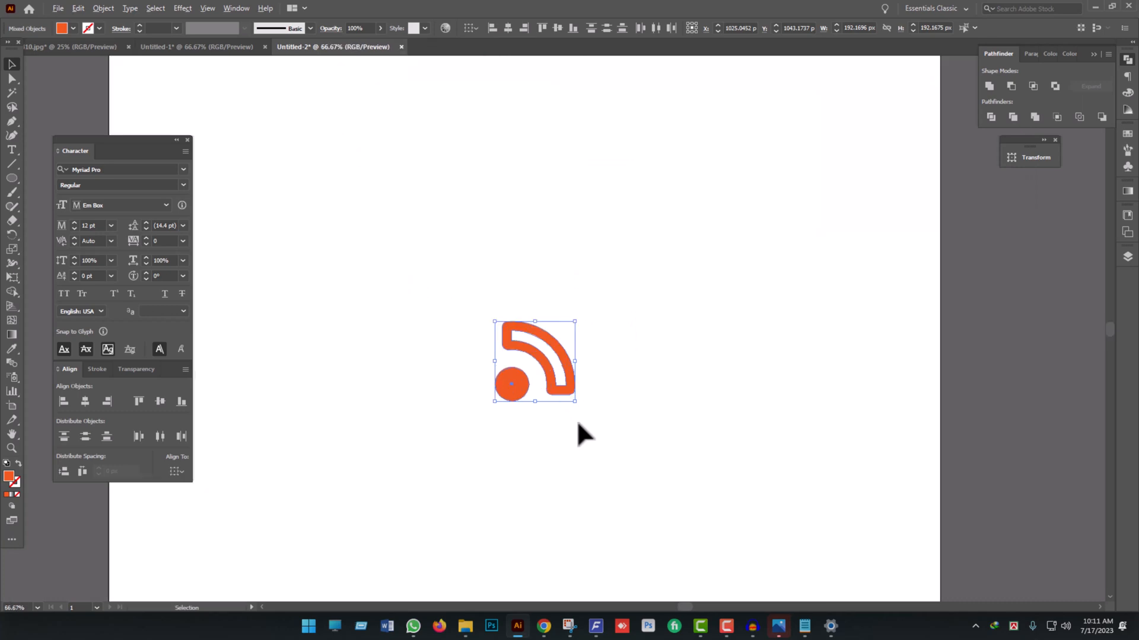
{"action": "key", "text": "v"}
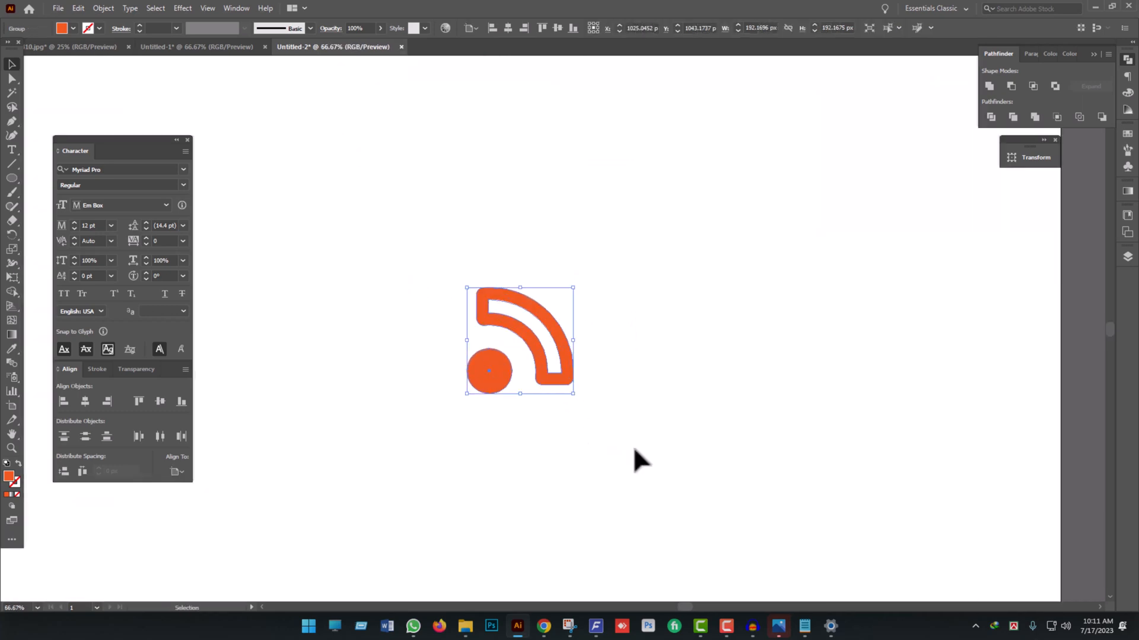
{"action": "left_click", "coordinate": [632, 446]}
- Make a copy of the group reflected across the vertical axis and place it about 210 px to the right
{"action": "scroll", "coordinate": [582, 433], "scroll_direction": "down", "scroll_amount": 2}
{"action": "scroll", "coordinate": [583, 436], "scroll_direction": "up", "scroll_amount": 4}
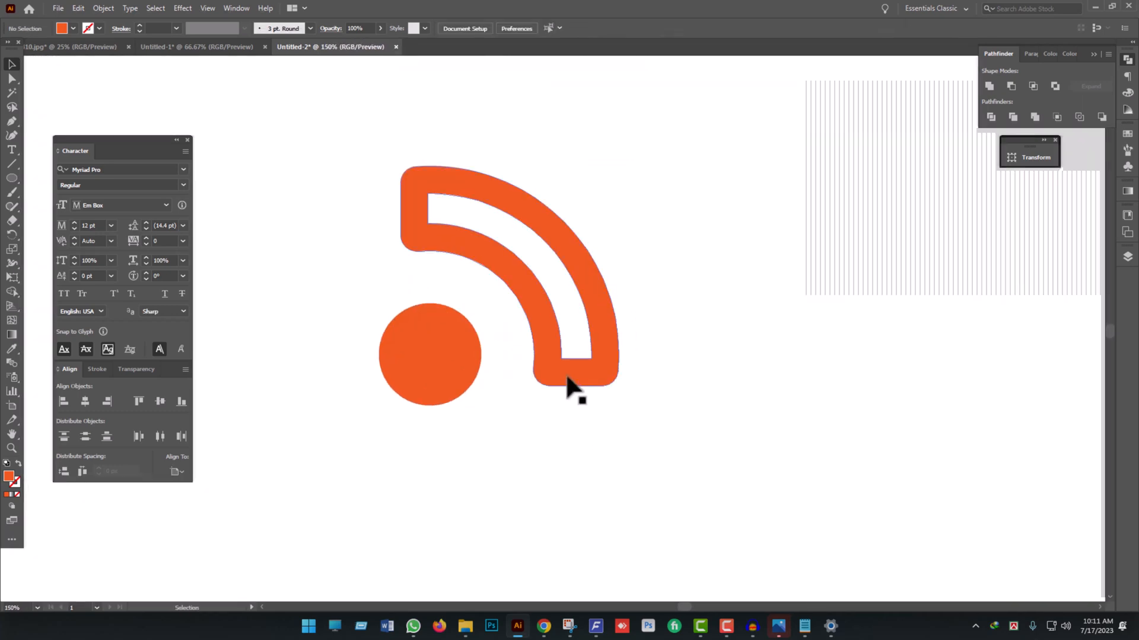
{"action": "right_click", "coordinate": [567, 377]}
{"action": "mouse_move", "coordinate": [630, 513]}
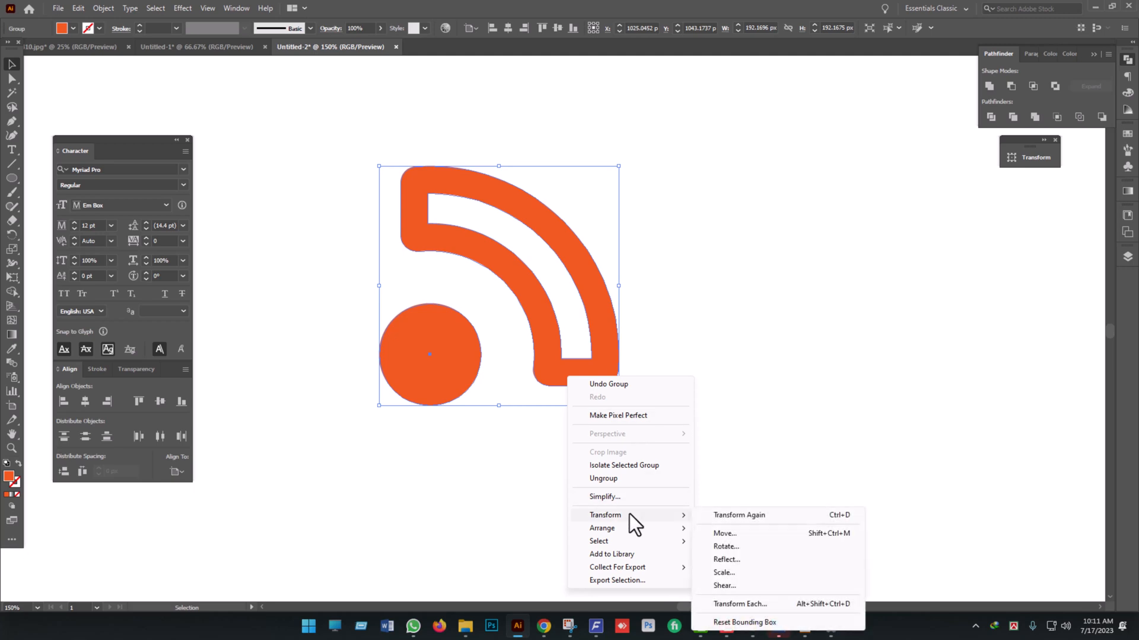
{"action": "left_click", "coordinate": [721, 558]}
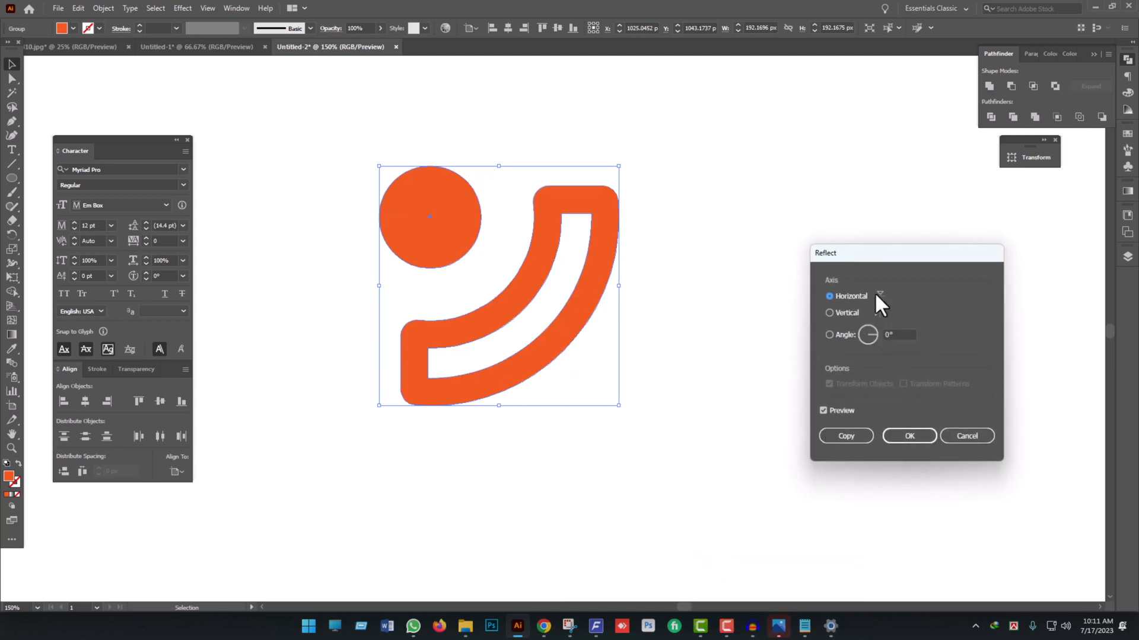
{"action": "left_click", "coordinate": [845, 312]}
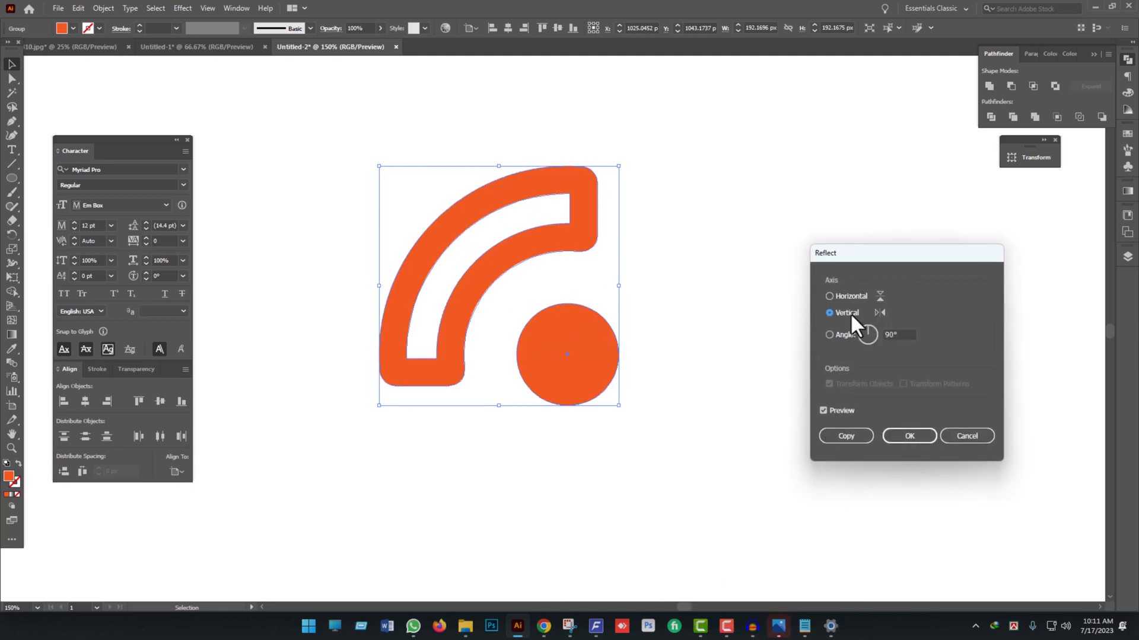
{"action": "left_click", "coordinate": [846, 436]}
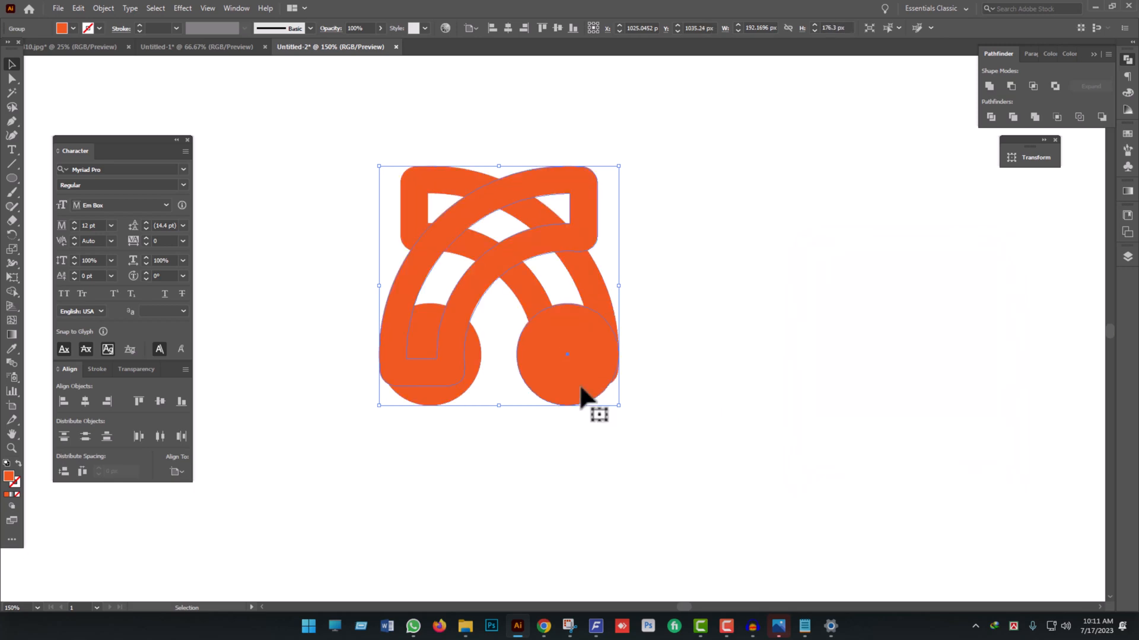
{"action": "left_click_drag", "start_coordinate": [581, 399], "coordinate": [818, 374]}
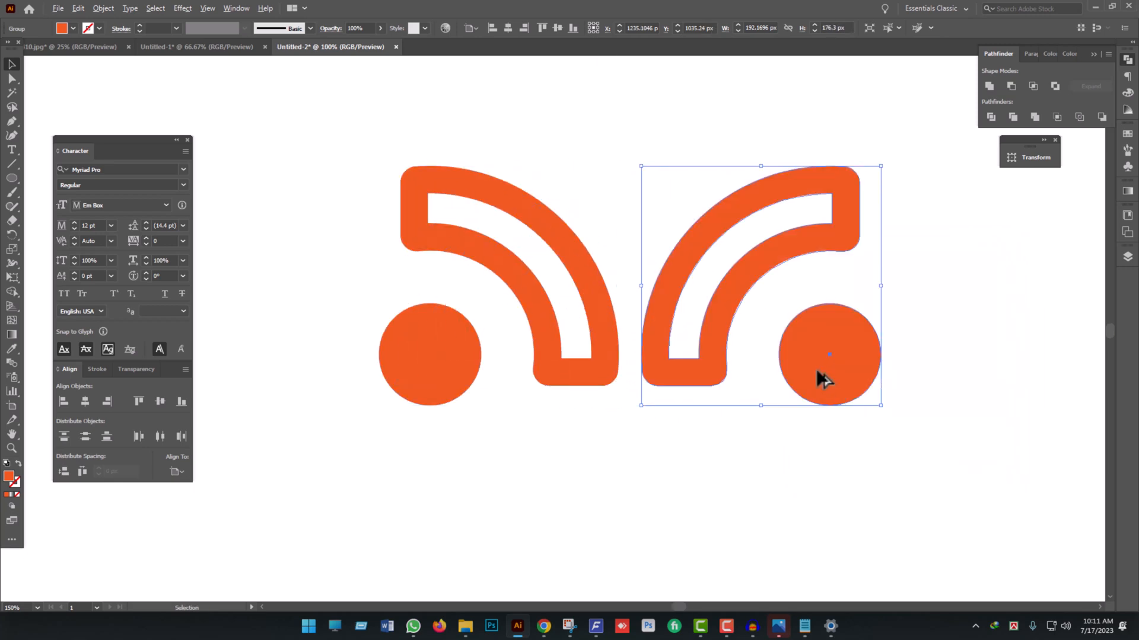
- Move the mirrored copy about 14 px farther to the right to widen the gap between the two groups
{"action": "key", "text": "ctrl+minus"}
{"action": "key", "text": "ctrl+minus"}
{"action": "key", "text": "ctrl+minus"}
{"action": "left_click_drag", "start_coordinate": [658, 392], "coordinate": [663, 386]}
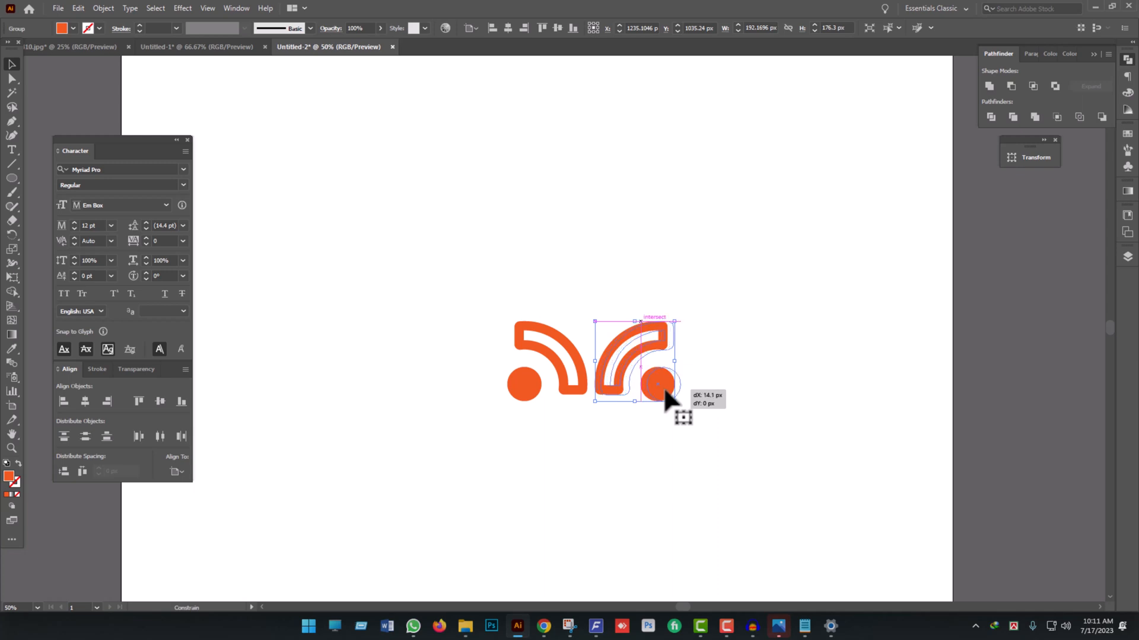
{"action": "key", "text": "ctrl+minus"}
{"action": "key", "text": "ctrl+minus"}
{"action": "key", "text": "ctrl+minus"}
{"action": "left_click", "coordinate": [661, 444]}
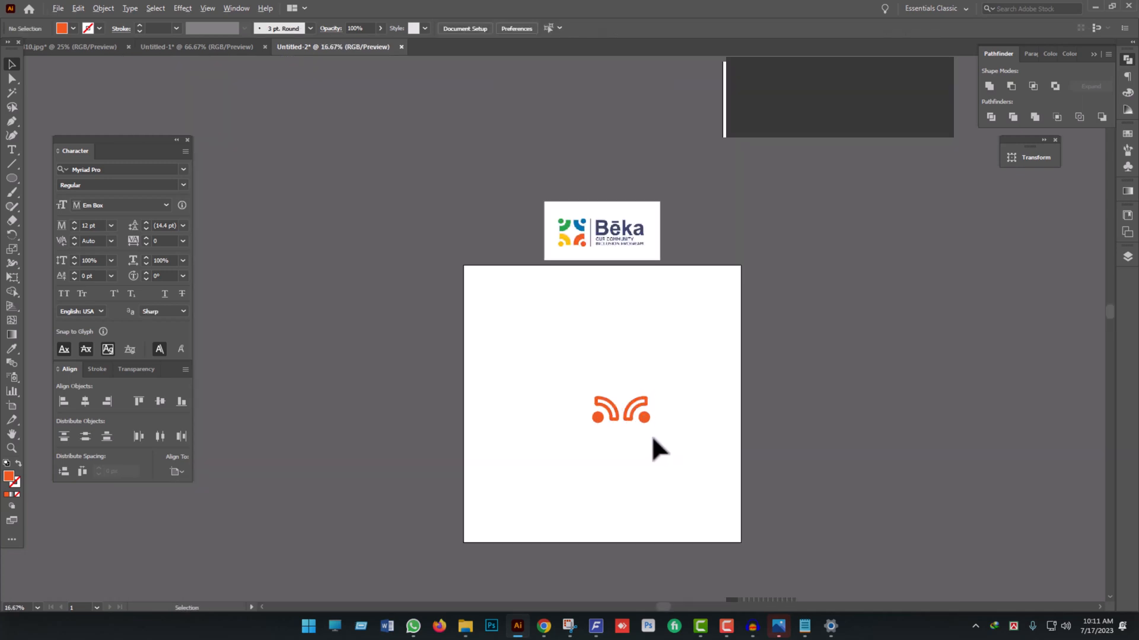
- Make a copy of both groups reflected across the horizontal axis and place it directly above the original pair
{"action": "scroll", "coordinate": [652, 434], "scroll_direction": "up", "scroll_amount": 2}
{"action": "left_click_drag", "start_coordinate": [691, 440], "coordinate": [463, 339]}
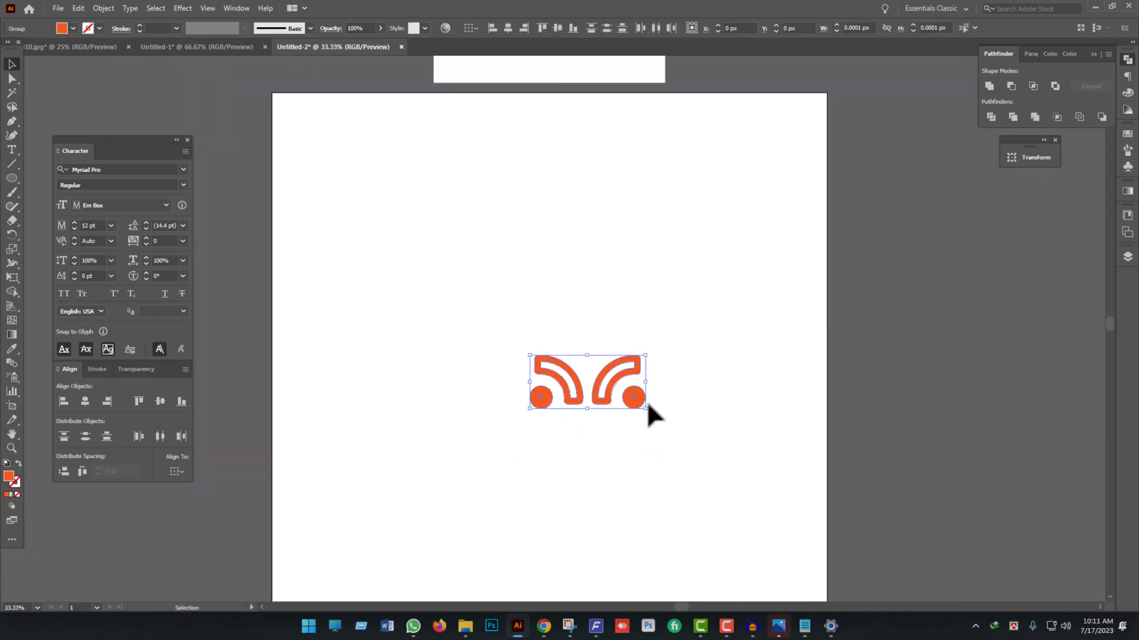
{"action": "right_click", "coordinate": [611, 381]}
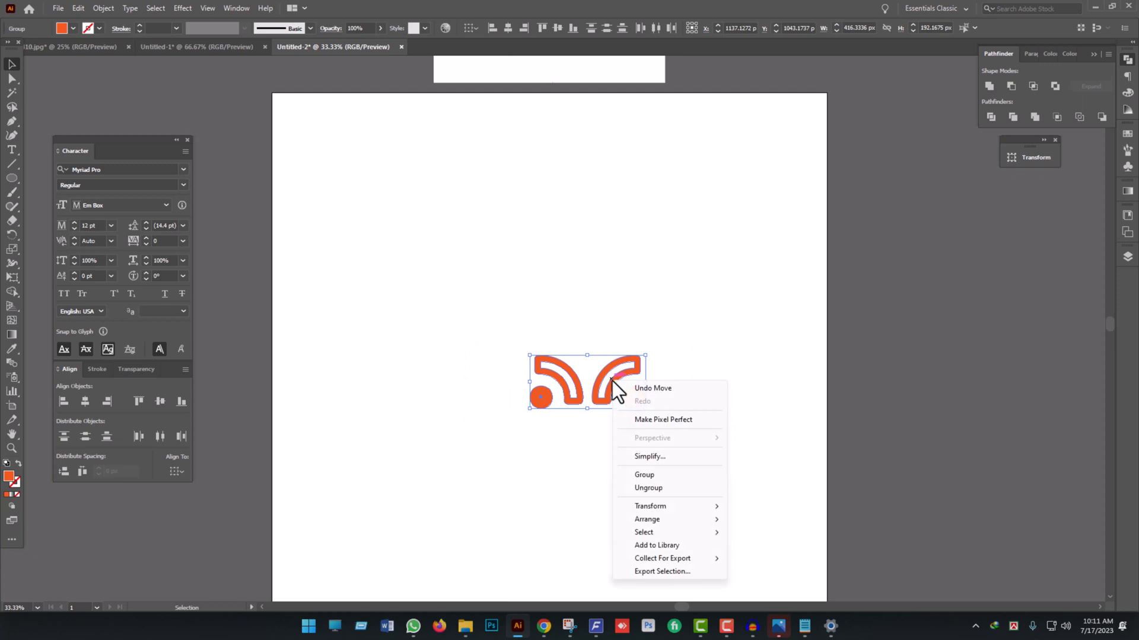
{"action": "mouse_move", "coordinate": [677, 507]}
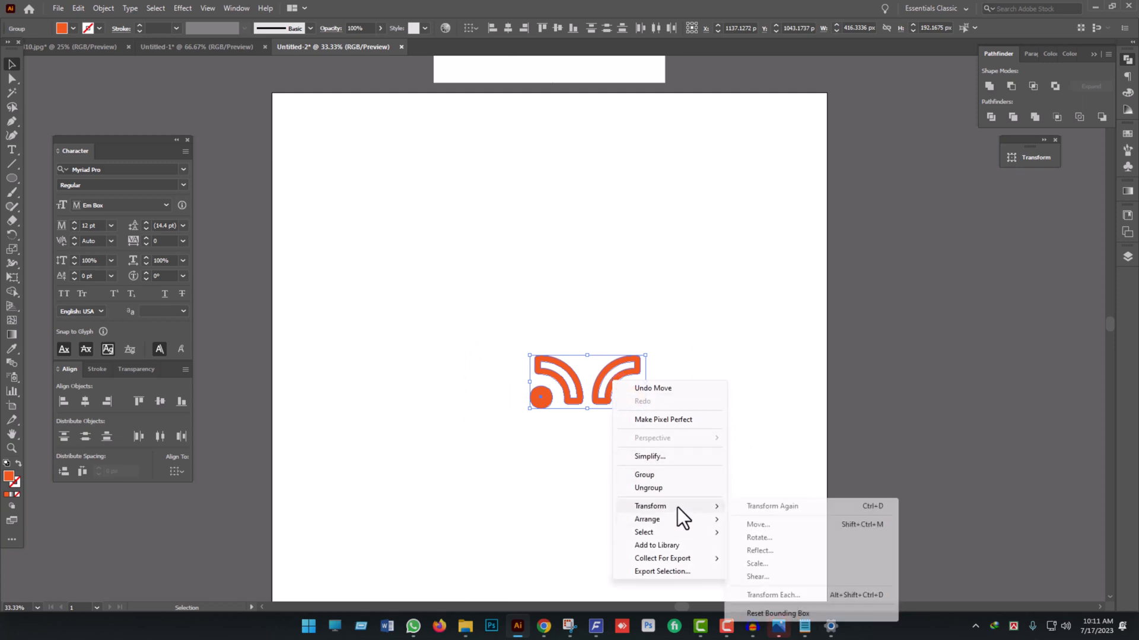
{"action": "left_click", "coordinate": [769, 552]}
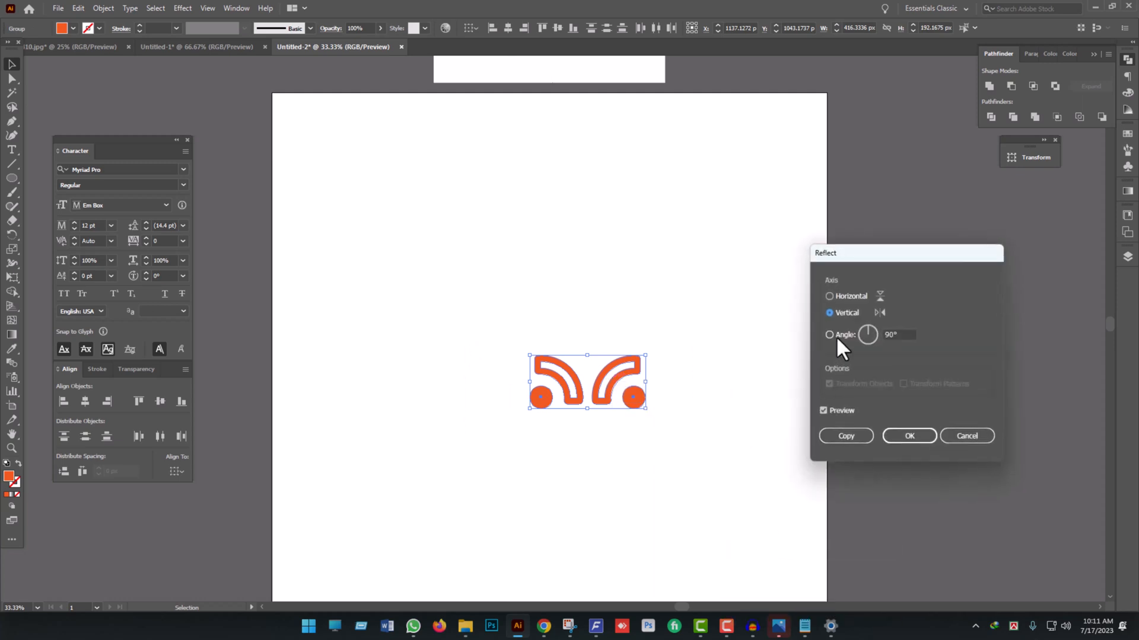
{"action": "left_click", "coordinate": [845, 296]}
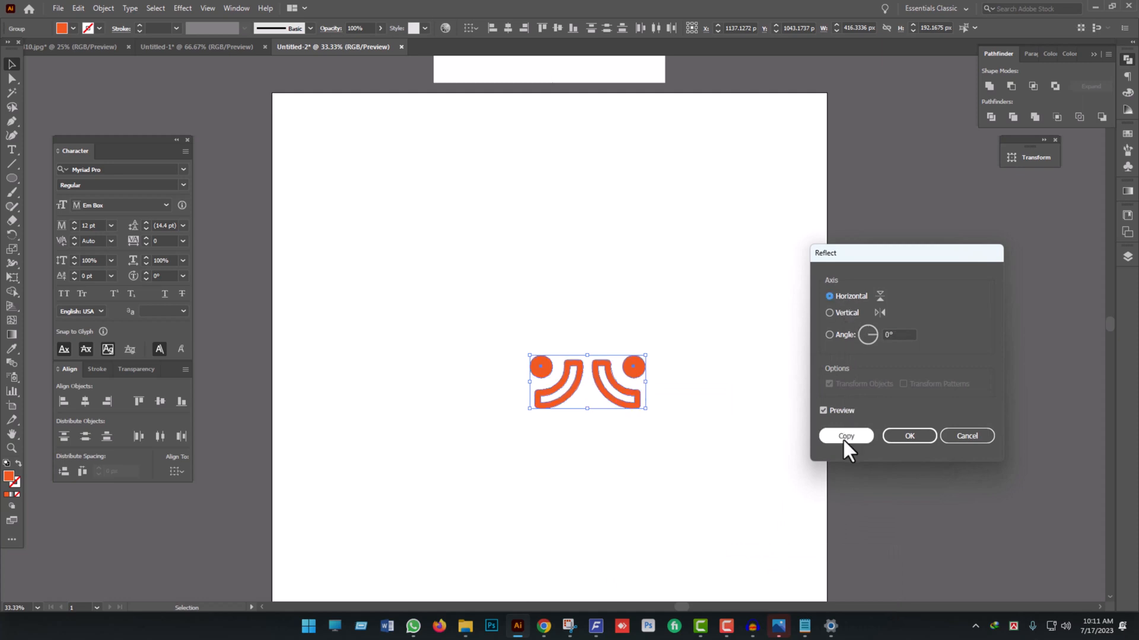
{"action": "left_click", "coordinate": [846, 437]}
{"action": "left_click_drag", "start_coordinate": [634, 404], "coordinate": [634, 355]}
{"action": "left_click", "coordinate": [681, 464]}
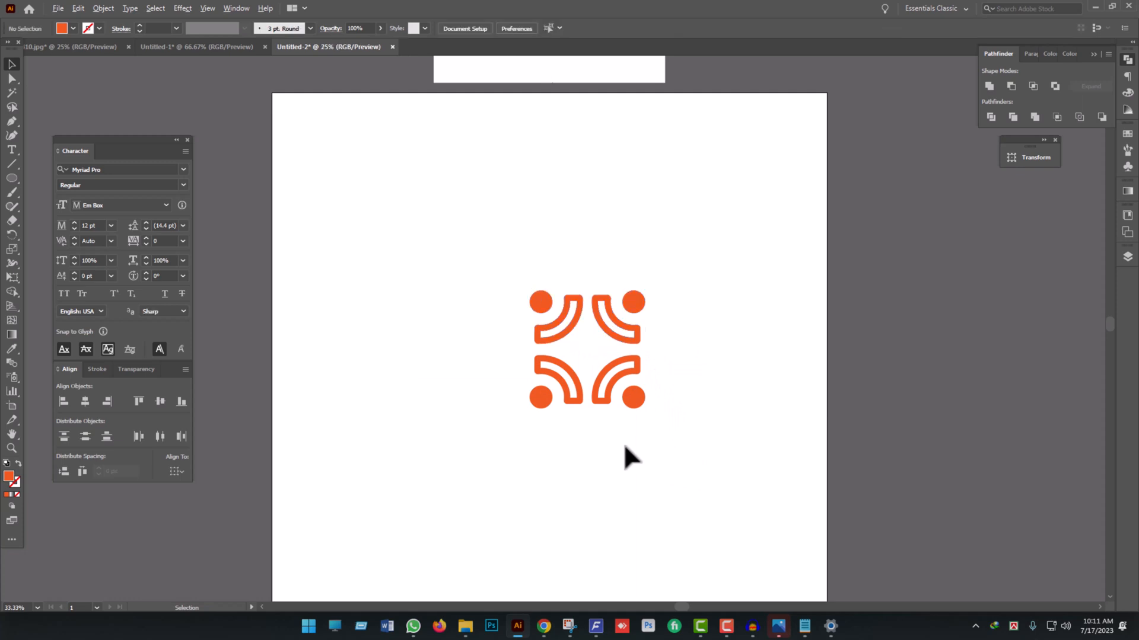
{"action": "scroll", "coordinate": [623, 457], "scroll_direction": "down", "scroll_amount": 2}
{"action": "left_click_drag", "start_coordinate": [656, 457], "coordinate": [571, 468]}
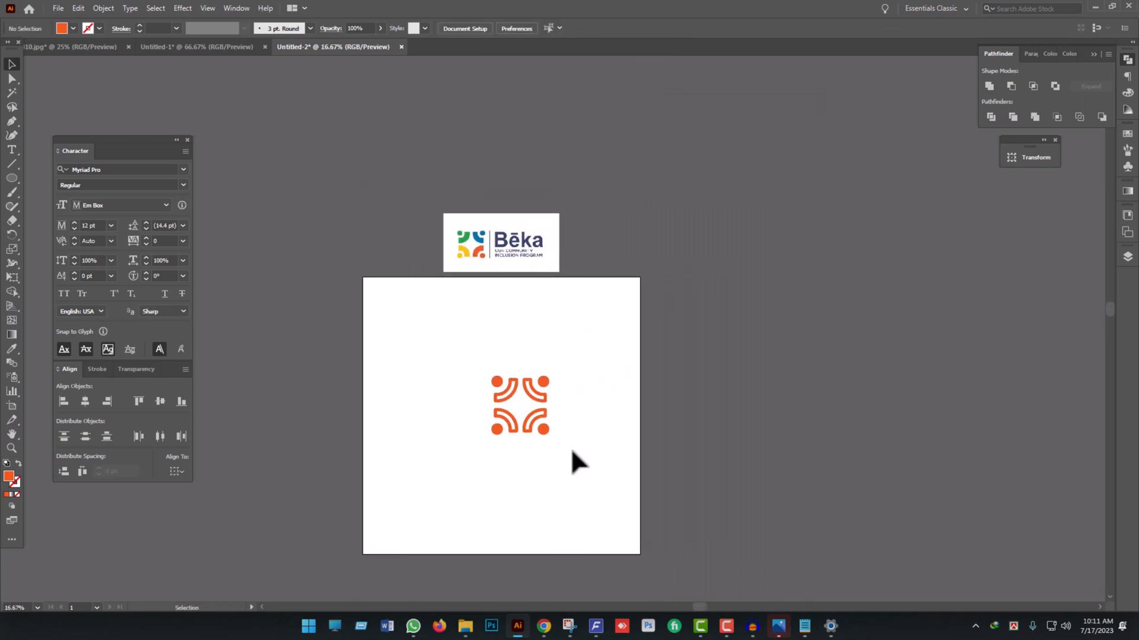
{"action": "scroll", "coordinate": [474, 356], "scroll_direction": "up", "scroll_amount": 1}
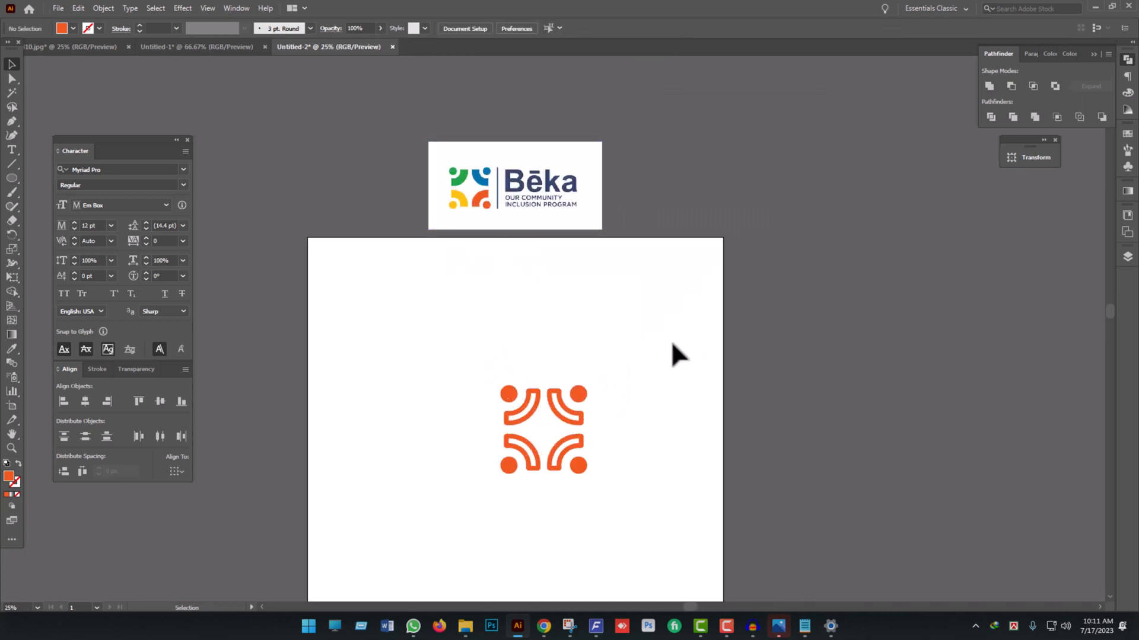
{"action": "scroll", "coordinate": [563, 475], "scroll_direction": "up", "scroll_amount": 2}
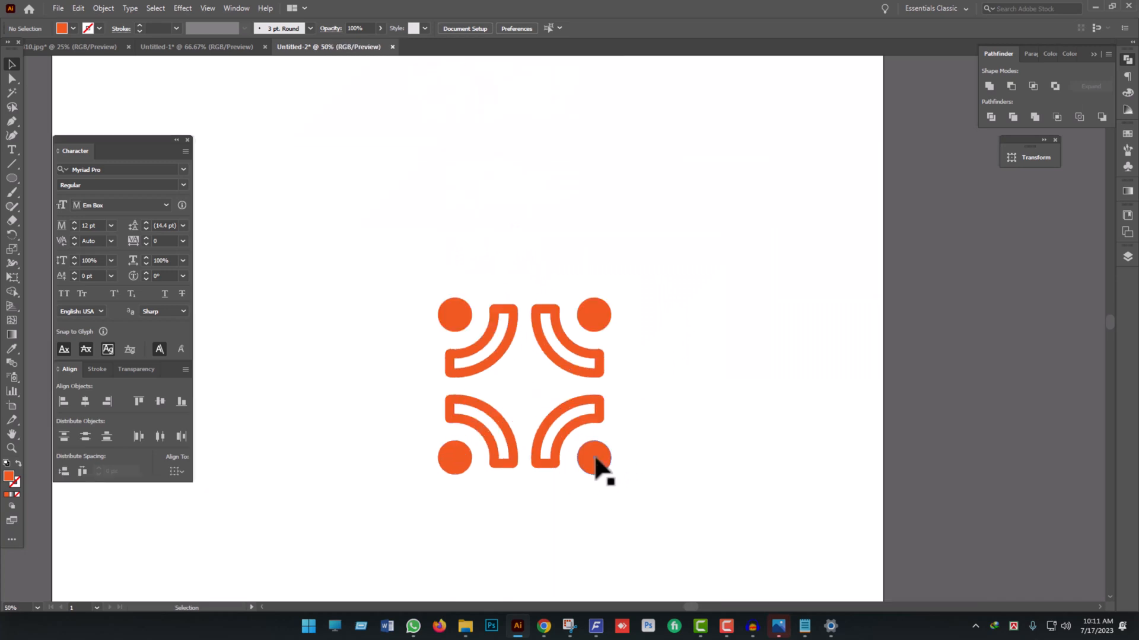
{"action": "scroll", "coordinate": [602, 465], "scroll_direction": "down", "scroll_amount": 2}
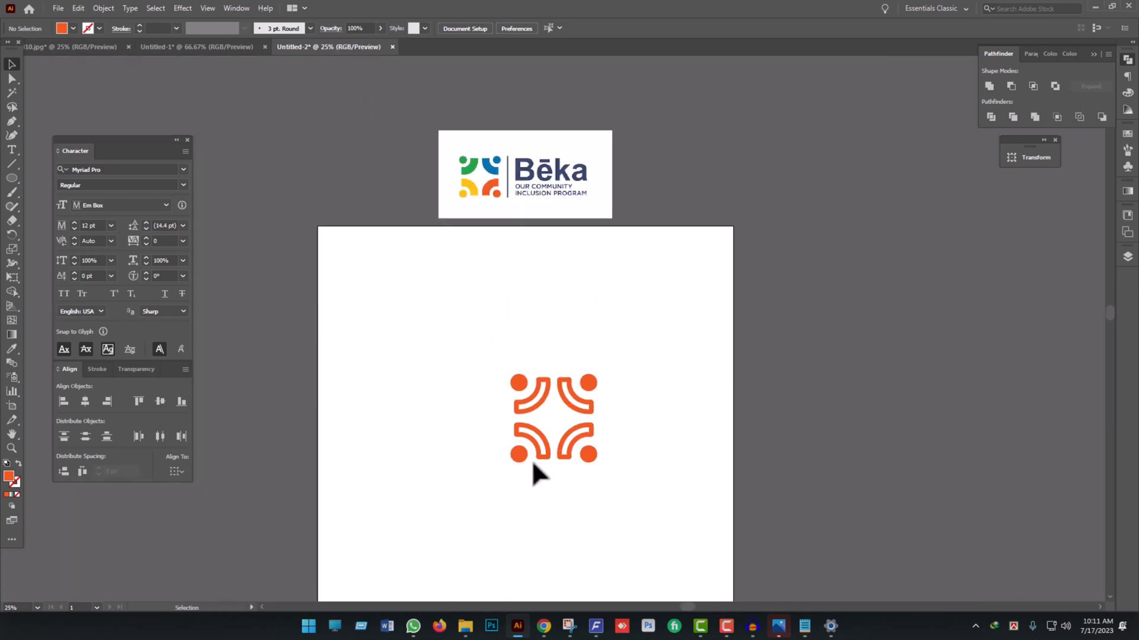
{"action": "scroll", "coordinate": [536, 475], "scroll_direction": "up", "scroll_amount": 7}
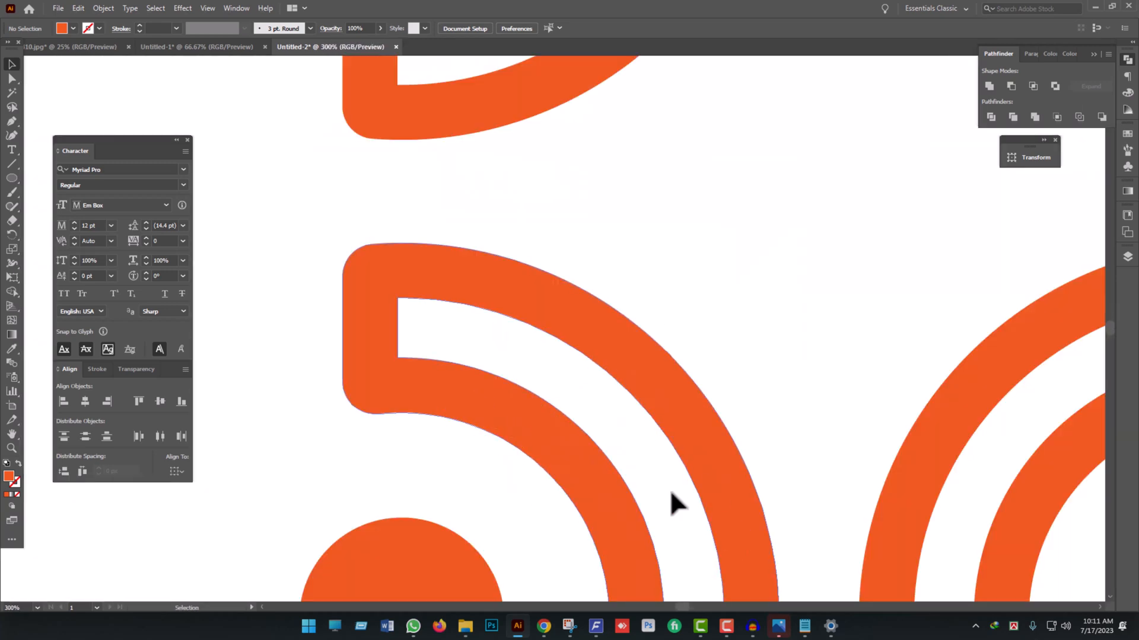
- Recolor the symbol's lower-left group yellow and its upper-left group green, sampling both colors from the reference logo
{"action": "scroll", "coordinate": [542, 369], "scroll_direction": "down", "scroll_amount": 4}
{"action": "scroll", "coordinate": [551, 491], "scroll_direction": "down", "scroll_amount": 3}
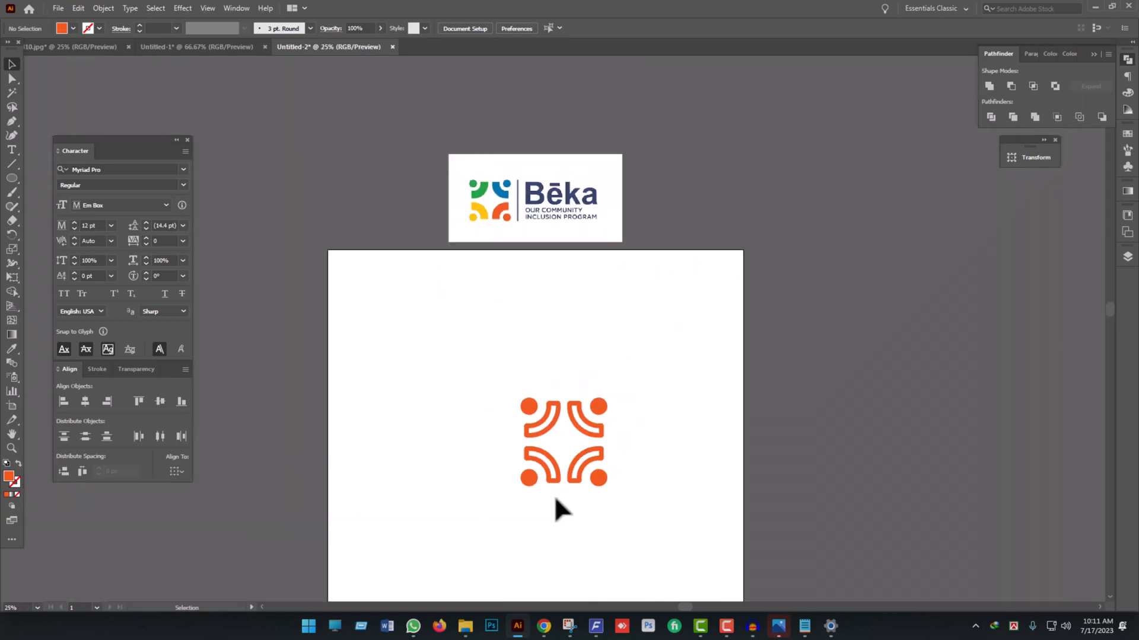
{"action": "left_click", "coordinate": [534, 482]}
{"action": "key", "text": "i"}
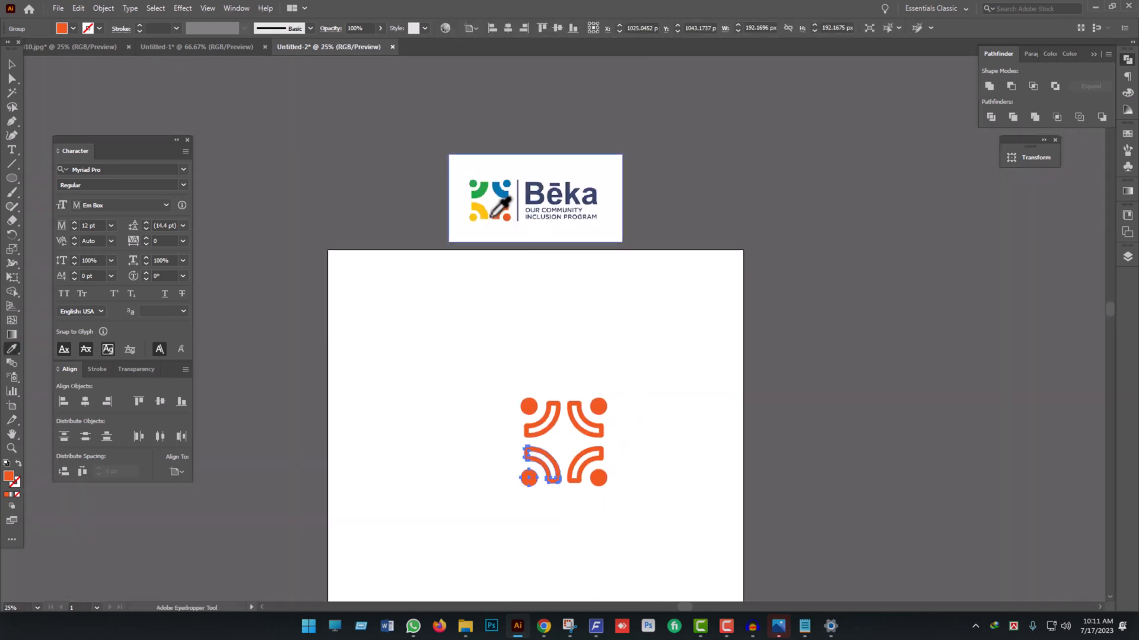
{"action": "left_click", "coordinate": [478, 209]}
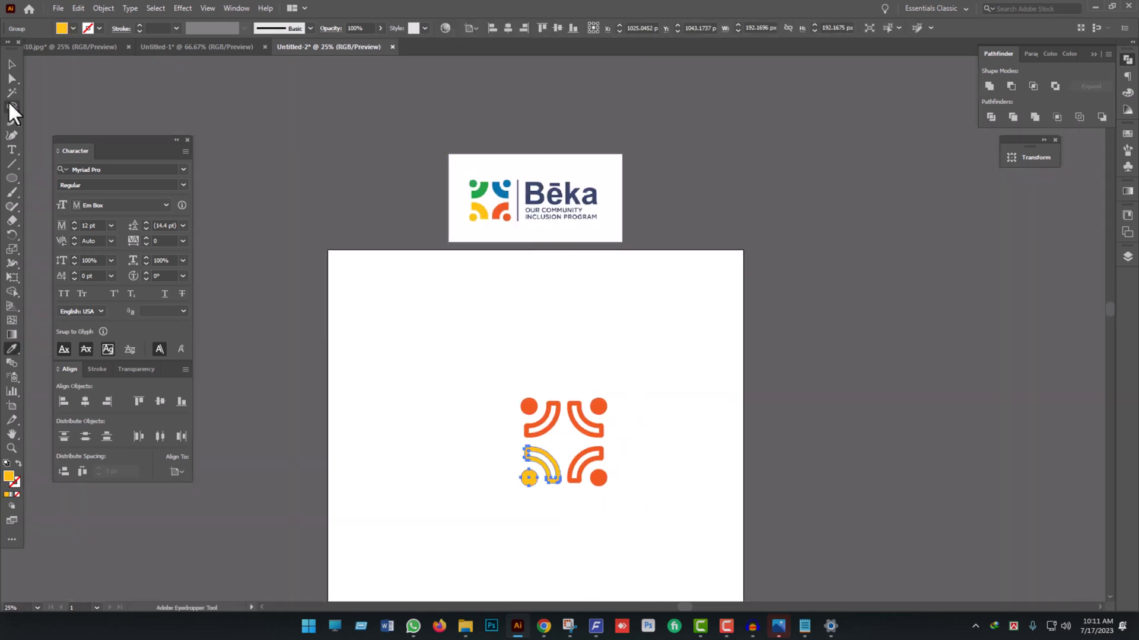
{"action": "left_click", "coordinate": [541, 416], "text": "ctrl"}
{"action": "left_click", "coordinate": [487, 193]}
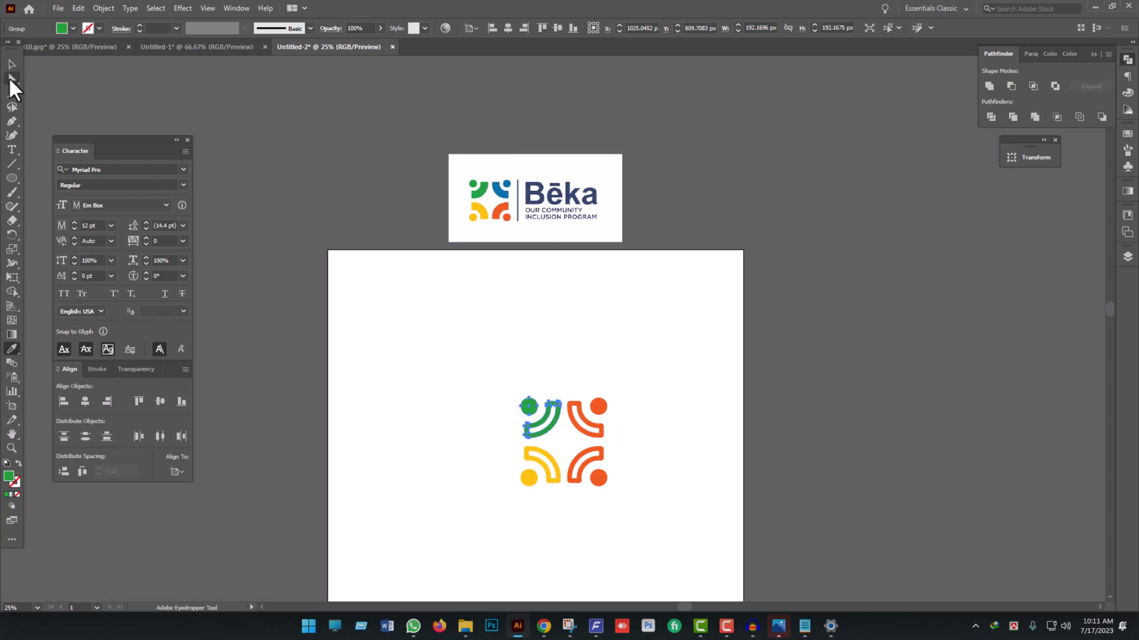
- Recolor the symbol's upper-right group blue, sampling the color from the reference logo
{"action": "key", "text": "v"}
{"action": "left_click", "coordinate": [597, 408]}
{"action": "key", "text": "i"}
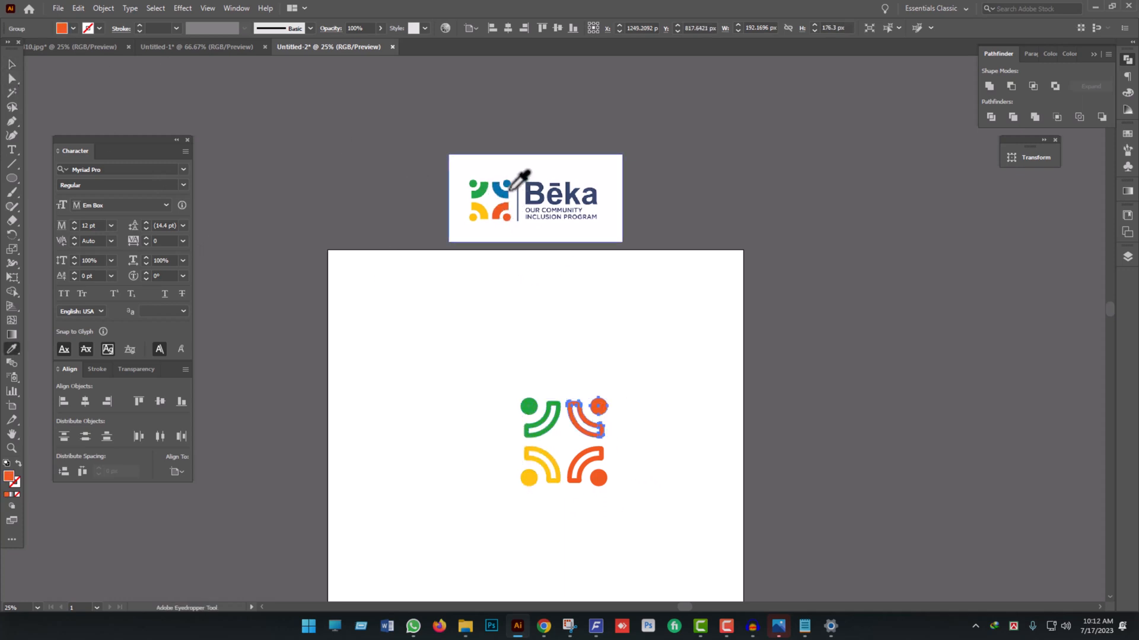
{"action": "left_click", "coordinate": [507, 185]}
{"action": "left_click", "coordinate": [11, 62]}
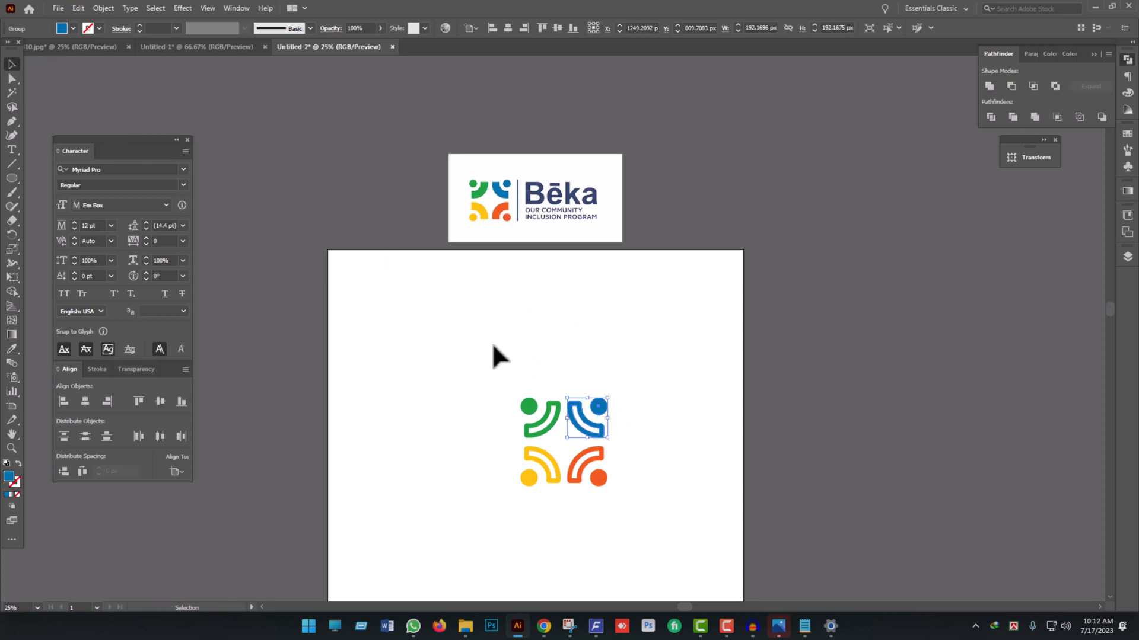
- Move the whole four-part symbol about 438 px to the left and scale it down to about 358 × 365 px
{"action": "left_click", "coordinate": [493, 347]}
{"action": "key", "text": "space"}
{"action": "left_click_drag", "start_coordinate": [504, 374], "coordinate": [595, 359]}
{"action": "left_click_drag", "start_coordinate": [557, 348], "coordinate": [742, 516]}
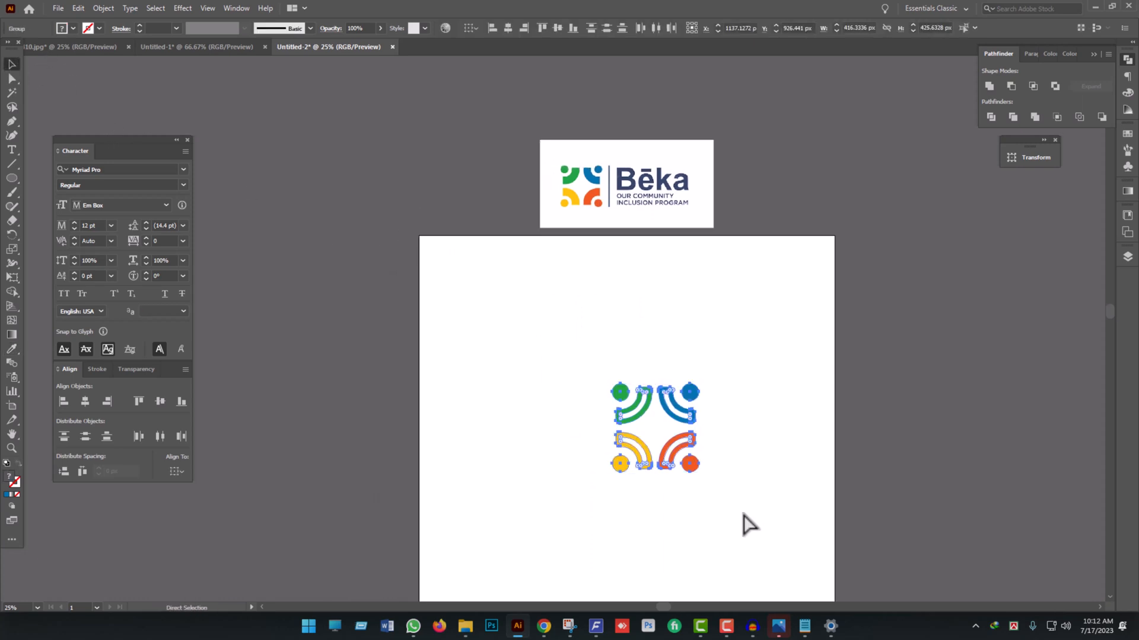
{"action": "left_click_drag", "start_coordinate": [623, 463], "coordinate": [531, 464]}
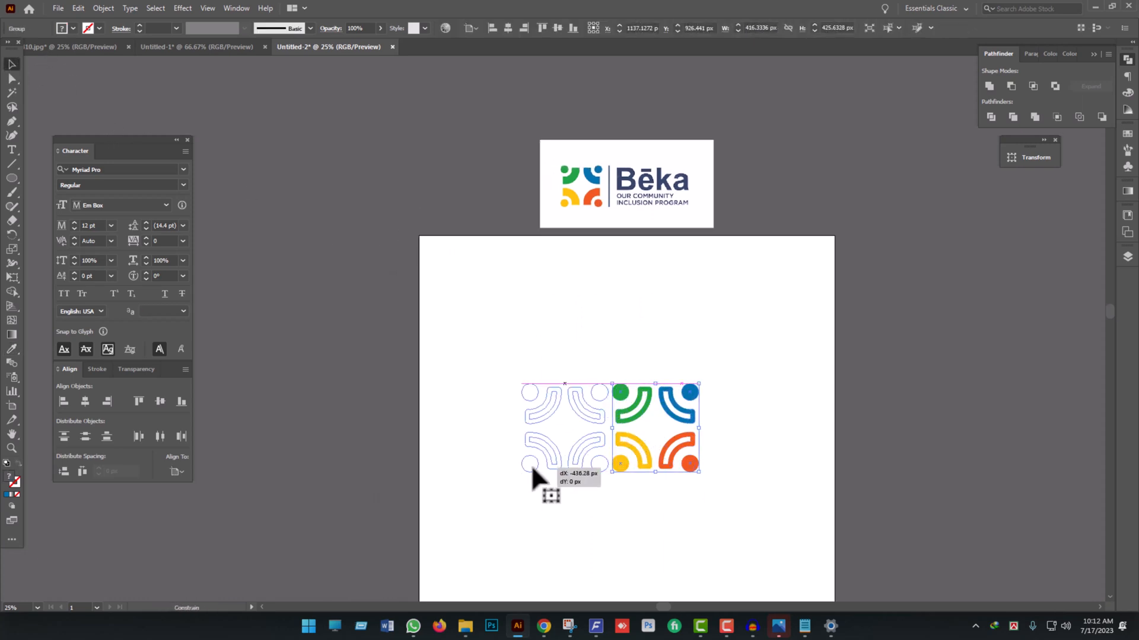
{"action": "left_click_drag", "start_coordinate": [611, 432], "coordinate": [599, 432]}
{"action": "left_click", "coordinate": [665, 453]}
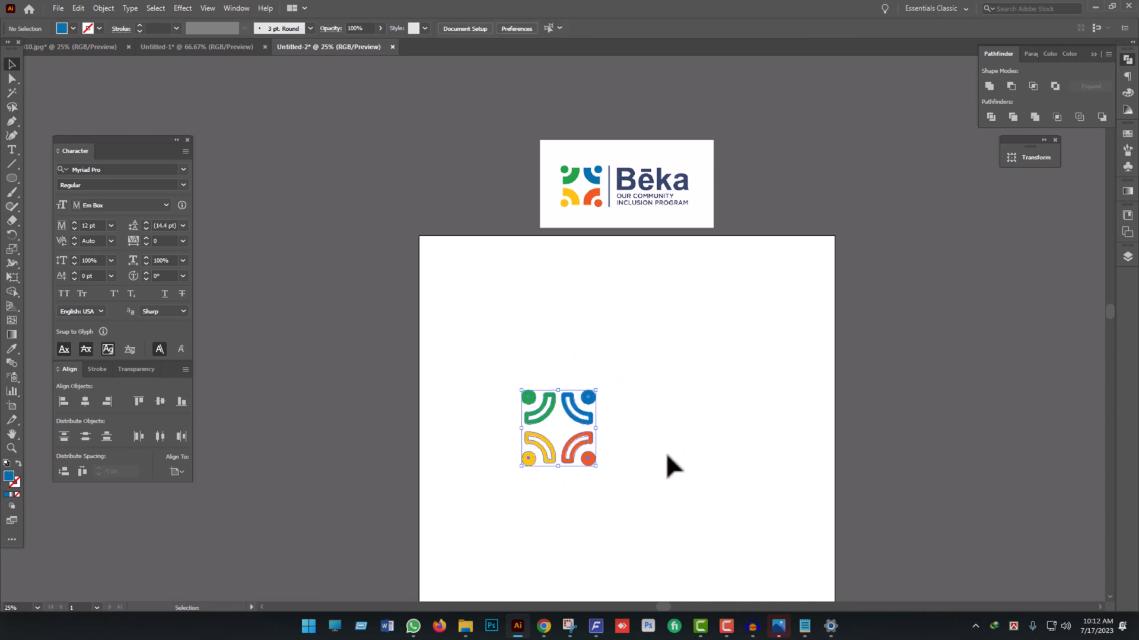
- Center the four-part symbol on the artboard horizontally and vertically, and shift it left of center at the same height
{"action": "scroll", "coordinate": [645, 450], "scroll_direction": "up", "scroll_amount": 1}
{"action": "key", "text": "space"}
{"action": "left_click_drag", "start_coordinate": [644, 402], "coordinate": [574, 421]}
{"action": "scroll", "coordinate": [574, 419], "scroll_direction": "down", "scroll_amount": 1}
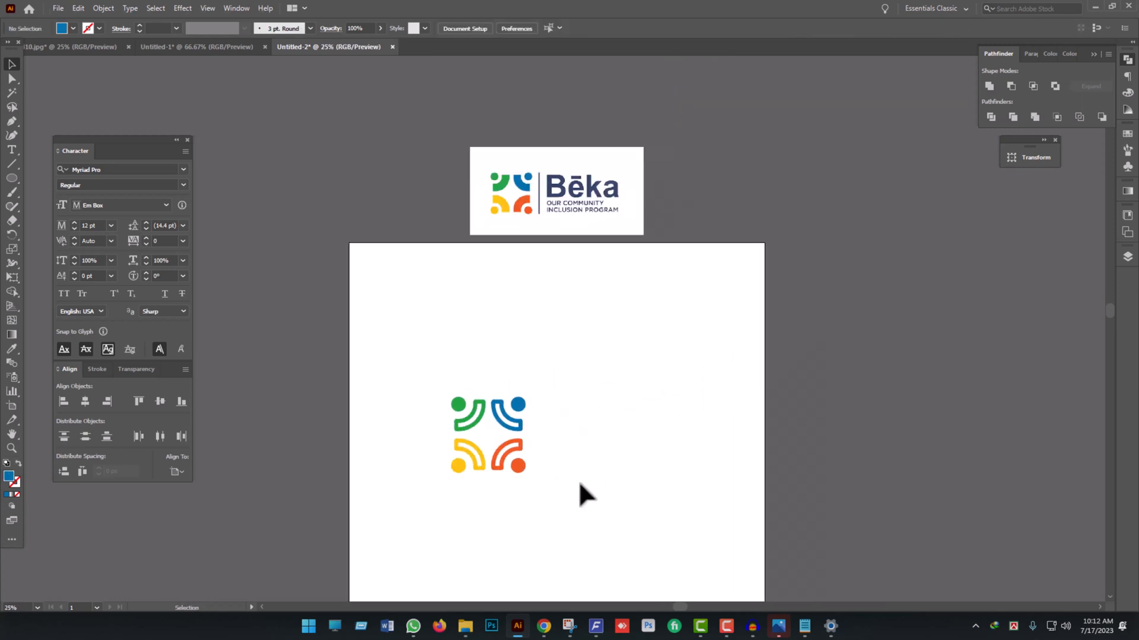
{"action": "key", "text": "space"}
{"action": "left_click_drag", "start_coordinate": [578, 480], "coordinate": [576, 411]}
{"action": "left_click_drag", "start_coordinate": [572, 439], "coordinate": [379, 267]}
{"action": "left_click", "coordinate": [85, 401]}
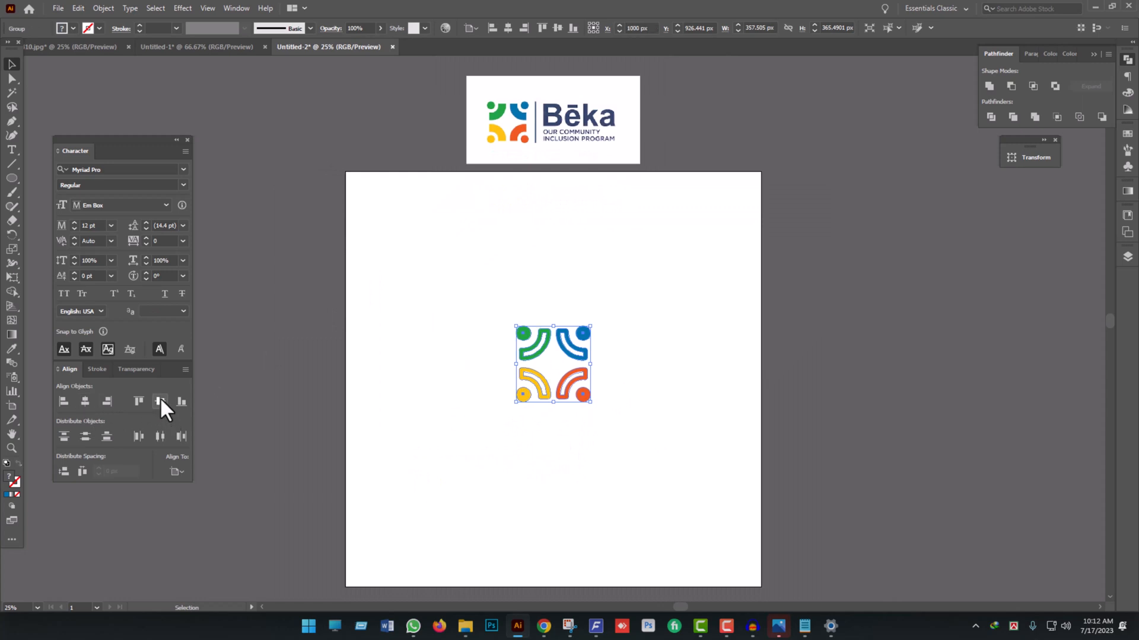
{"action": "left_click", "coordinate": [160, 401]}
{"action": "left_click_drag", "start_coordinate": [512, 396], "coordinate": [446, 394]}
{"action": "left_click", "coordinate": [532, 455]}
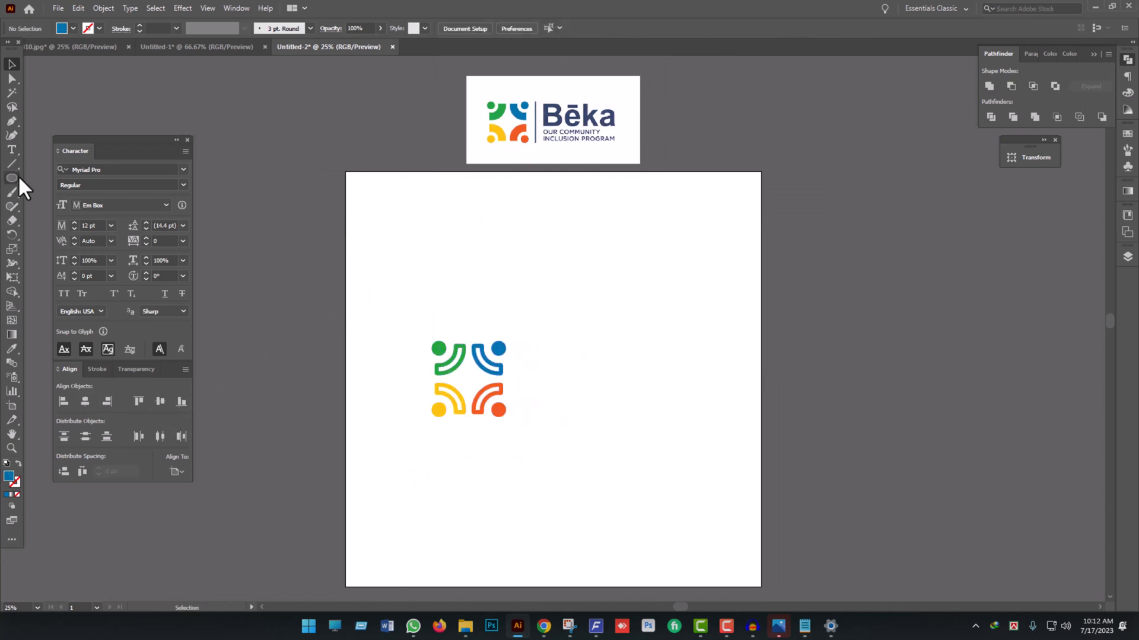
- Draw a thin vertical blue rectangle about 11 × 359 px just to the right of the symbol as a divider
{"action": "left_click_drag", "start_coordinate": [12, 179], "coordinate": [41, 175]}
{"action": "scroll", "coordinate": [503, 389], "scroll_direction": "up", "scroll_amount": 2}
{"action": "left_click_drag", "start_coordinate": [527, 291], "coordinate": [533, 440]}
{"action": "left_click", "coordinate": [11, 64]}
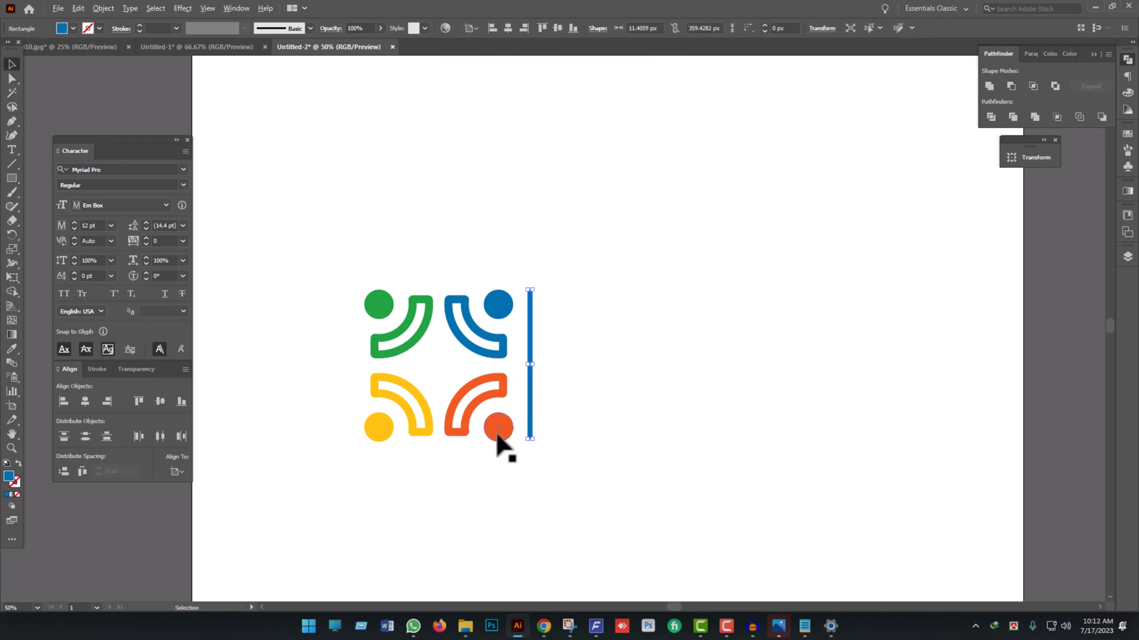
- Show the rulers and place horizontal guides along the symbol's top and bottom edges
{"action": "scroll", "coordinate": [501, 447], "scroll_direction": "up", "scroll_amount": 2}
{"action": "scroll", "coordinate": [524, 127], "scroll_direction": "down", "scroll_amount": 1}
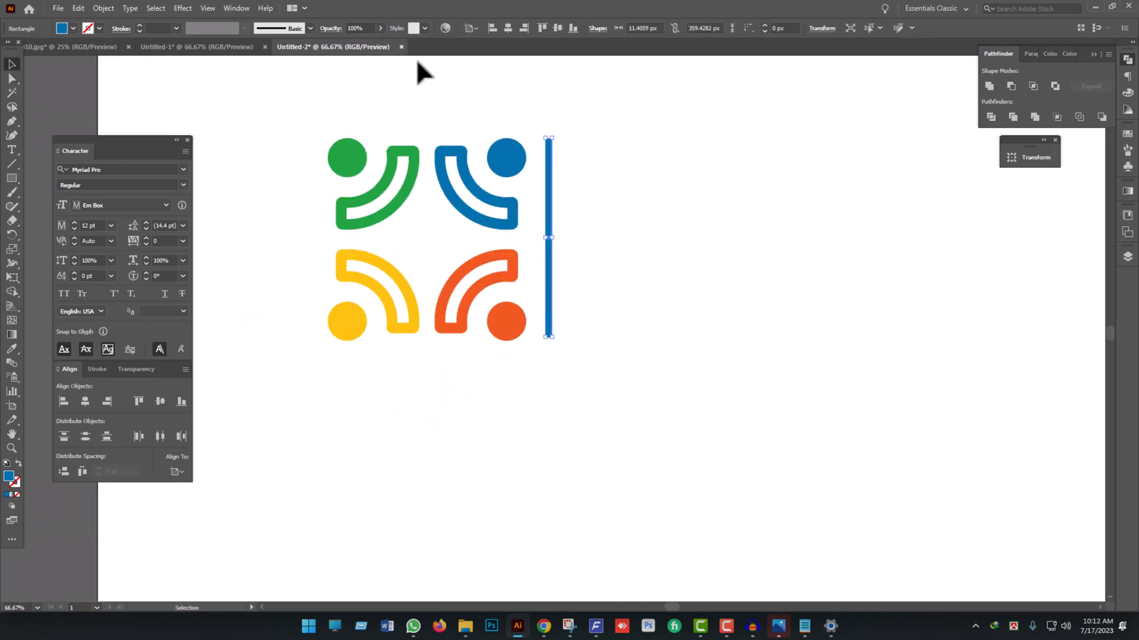
{"action": "key", "text": "ctrl+r"}
{"action": "left_click_drag", "start_coordinate": [459, 61], "coordinate": [510, 140]}
{"action": "left_click_drag", "start_coordinate": [491, 66], "coordinate": [569, 381]}
- Stretch the divider bar to span both guides, making it about 365 px tall
{"action": "scroll", "coordinate": [539, 336], "scroll_direction": "up", "scroll_amount": 5}
{"action": "scroll", "coordinate": [573, 362], "scroll_direction": "up", "scroll_amount": 2}
{"action": "scroll", "coordinate": [593, 415], "scroll_direction": "down", "scroll_amount": 5}
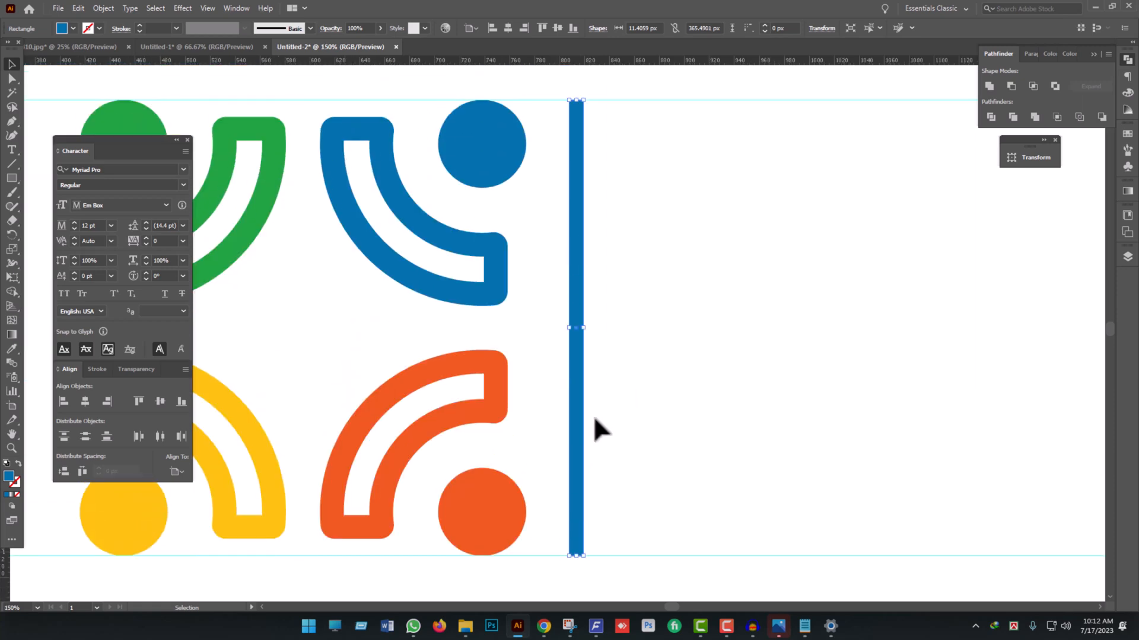
{"action": "scroll", "coordinate": [593, 415], "scroll_direction": "up", "scroll_amount": 3}
{"action": "scroll", "coordinate": [590, 235], "scroll_direction": "up", "scroll_amount": 3}
{"action": "scroll", "coordinate": [593, 243], "scroll_direction": "down", "scroll_amount": 6}
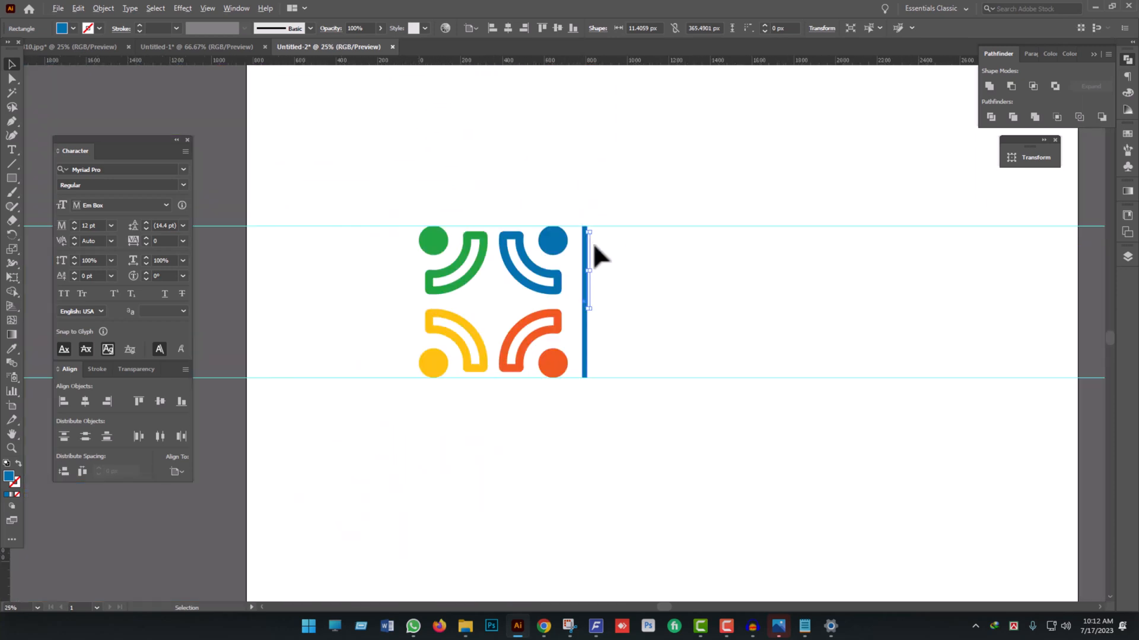
- Unlock the guides and lock them again
{"action": "scroll", "coordinate": [593, 242], "scroll_direction": "down", "scroll_amount": 1}
{"action": "scroll", "coordinate": [712, 362], "scroll_direction": "right", "scroll_amount": 2}
{"action": "right_click", "coordinate": [786, 357]}
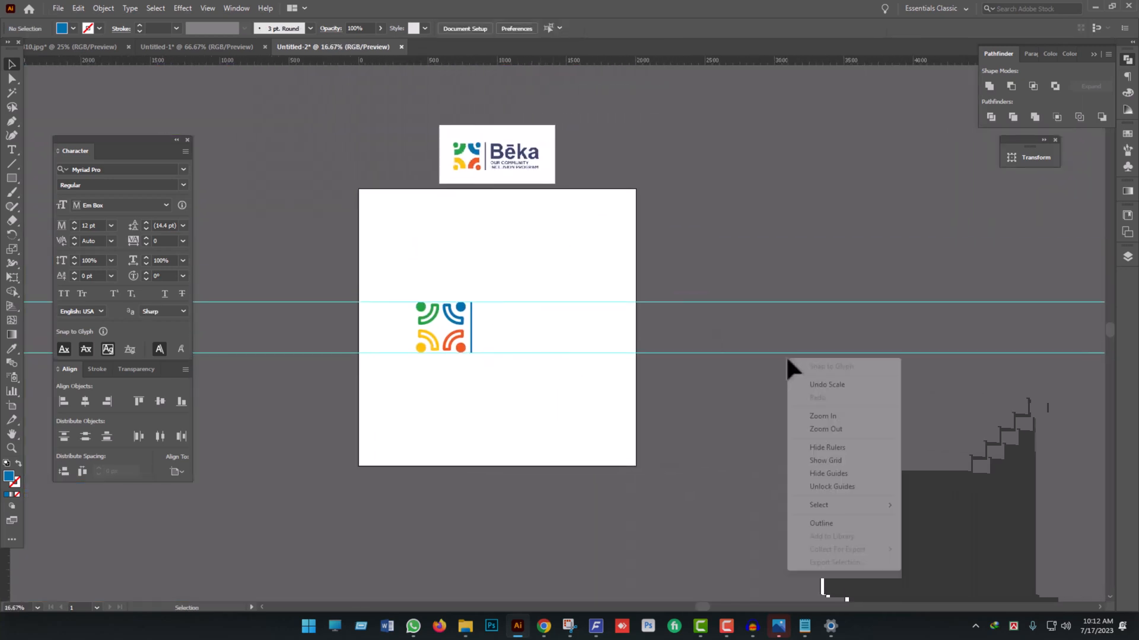
{"action": "left_click", "coordinate": [822, 488]}
{"action": "right_click", "coordinate": [663, 368]}
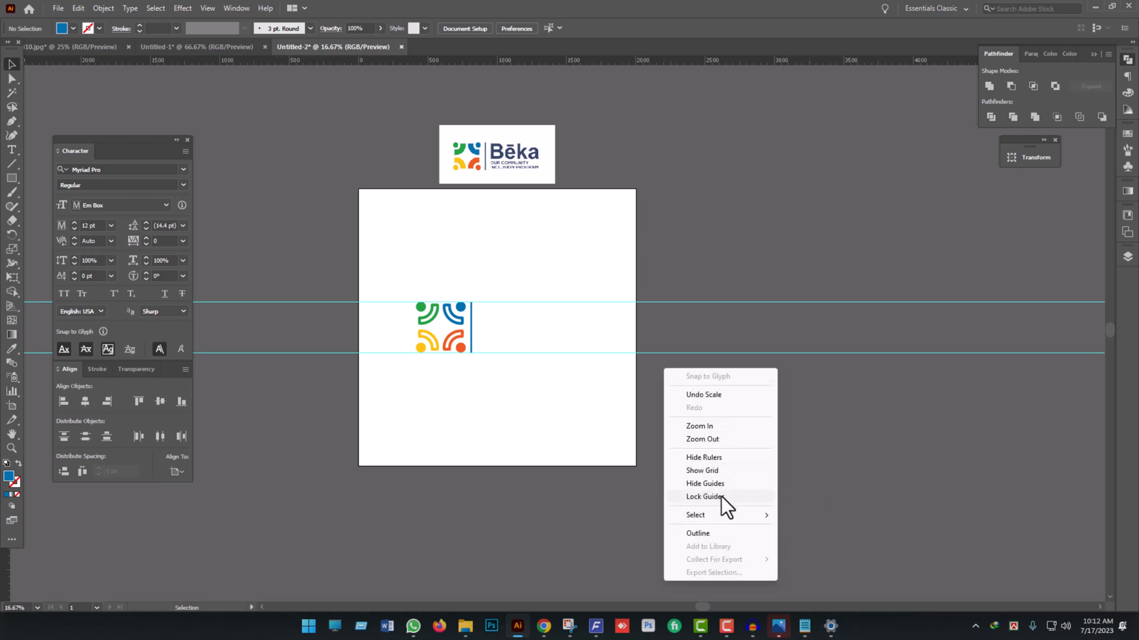
{"action": "left_click", "coordinate": [721, 497]}
{"action": "scroll", "coordinate": [543, 327], "scroll_direction": "up", "scroll_amount": 1}
{"action": "scroll", "coordinate": [515, 224], "scroll_direction": "up", "scroll_amount": 2}
{"action": "scroll", "coordinate": [539, 228], "scroll_direction": "up", "scroll_amount": 1}
{"action": "key", "text": "space"}
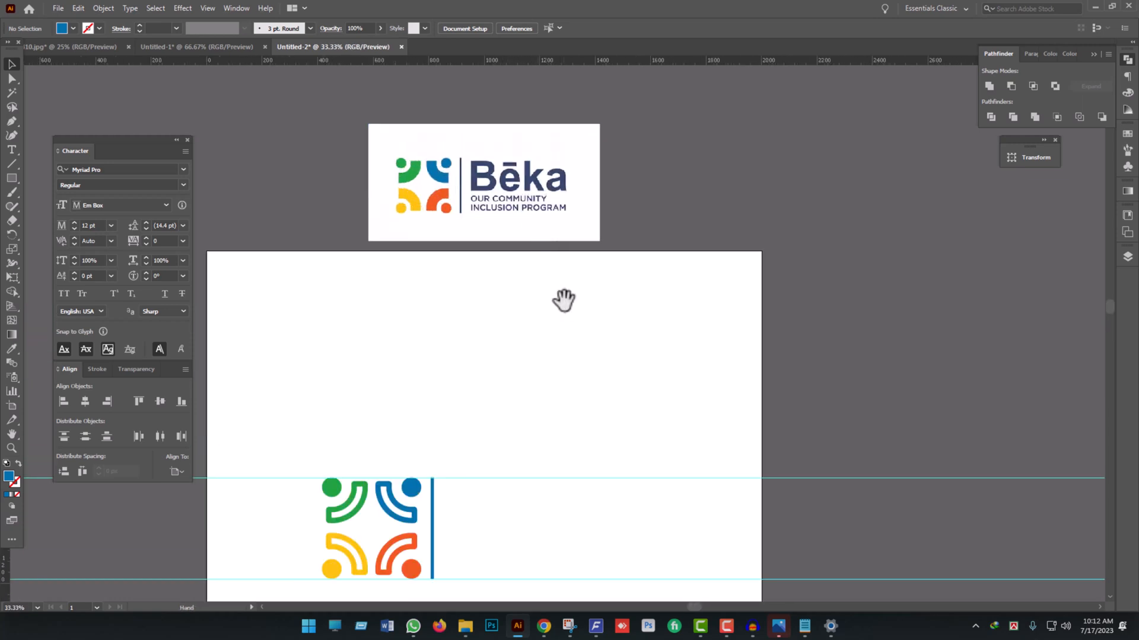
{"action": "scroll", "coordinate": [584, 378], "scroll_direction": "down", "scroll_amount": 1}
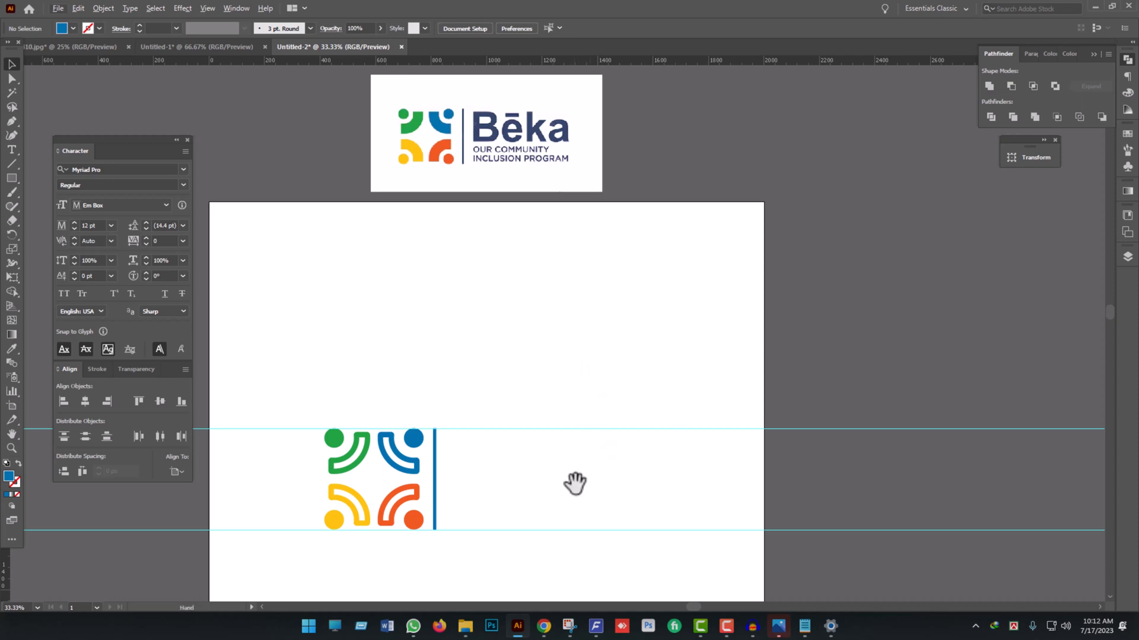
{"action": "left_click_drag", "start_coordinate": [575, 483], "coordinate": [577, 479]}
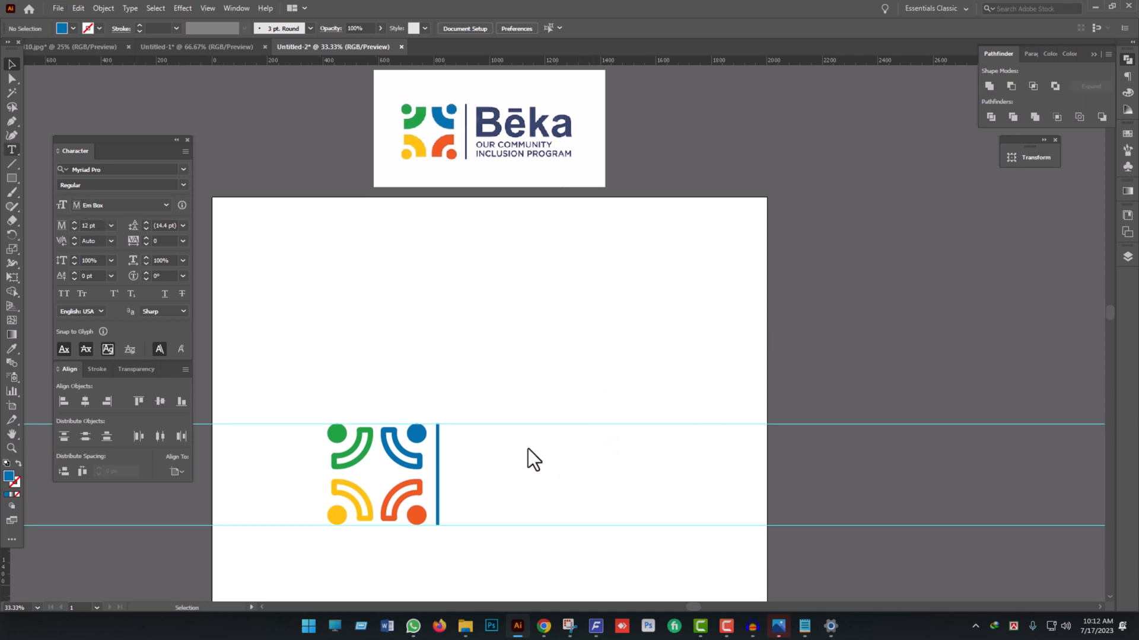
{"action": "left_click", "coordinate": [550, 444]}
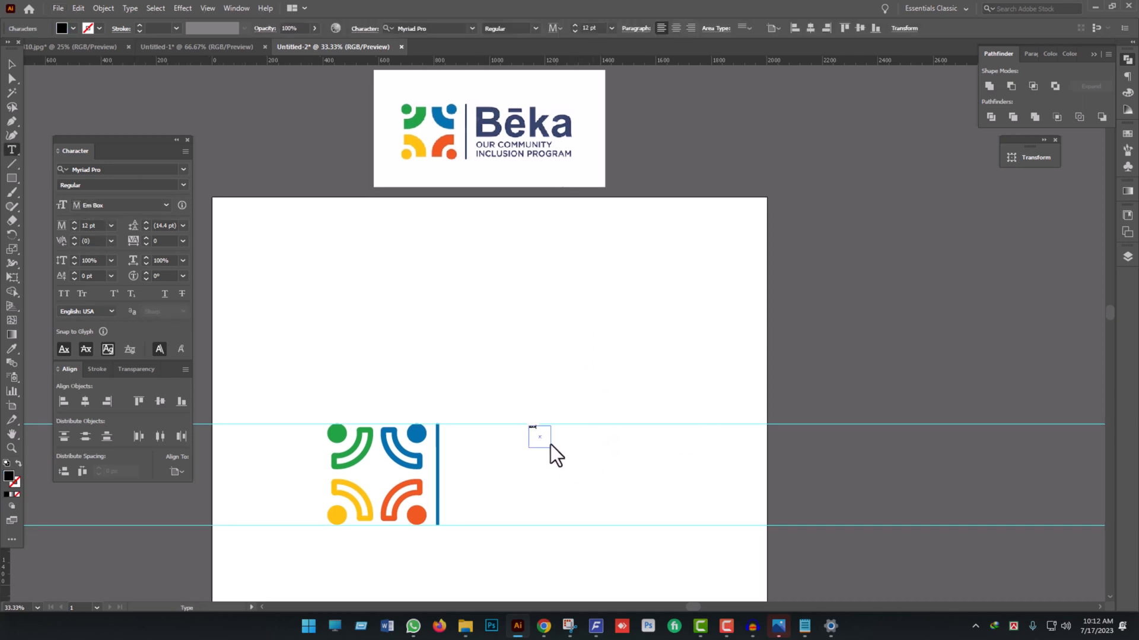
{"action": "key", "text": "ctrl+z"}
{"action": "key", "text": "ctrl+z"}
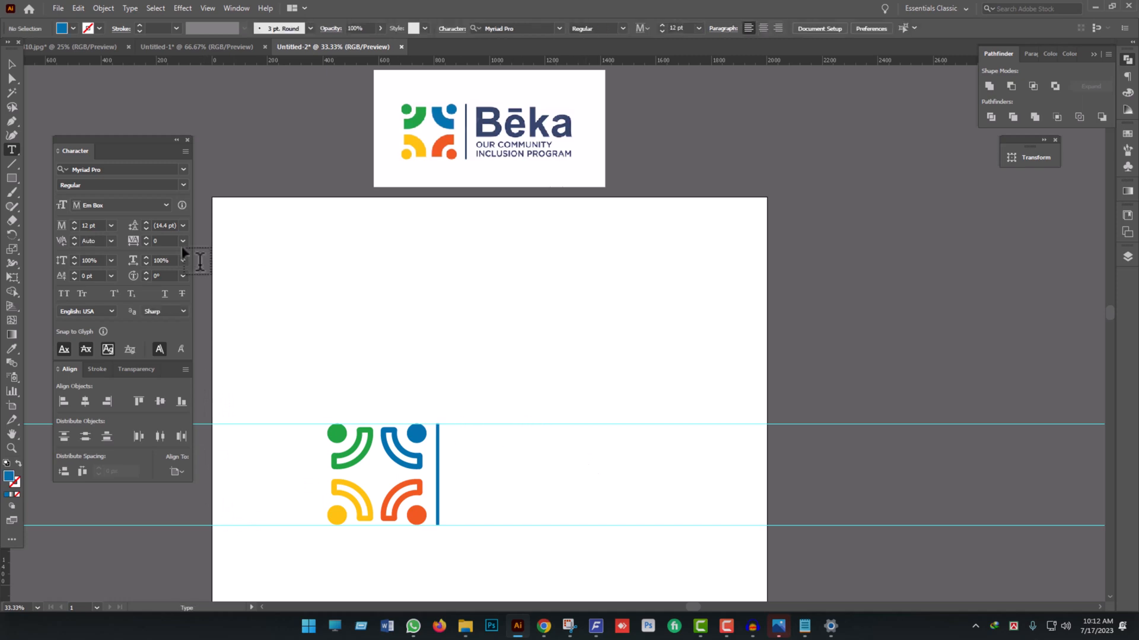
{"action": "left_click_drag", "start_coordinate": [475, 443], "coordinate": [515, 454]}
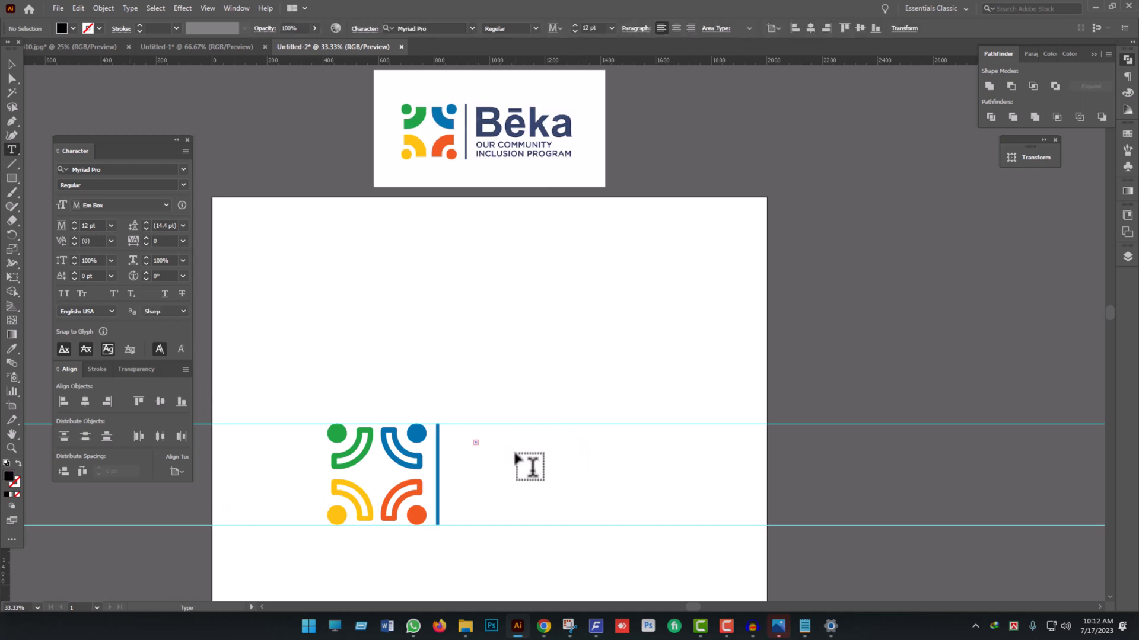
{"action": "key", "text": "Escape"}
{"action": "left_click", "coordinate": [465, 406], "text": "ctrl"}
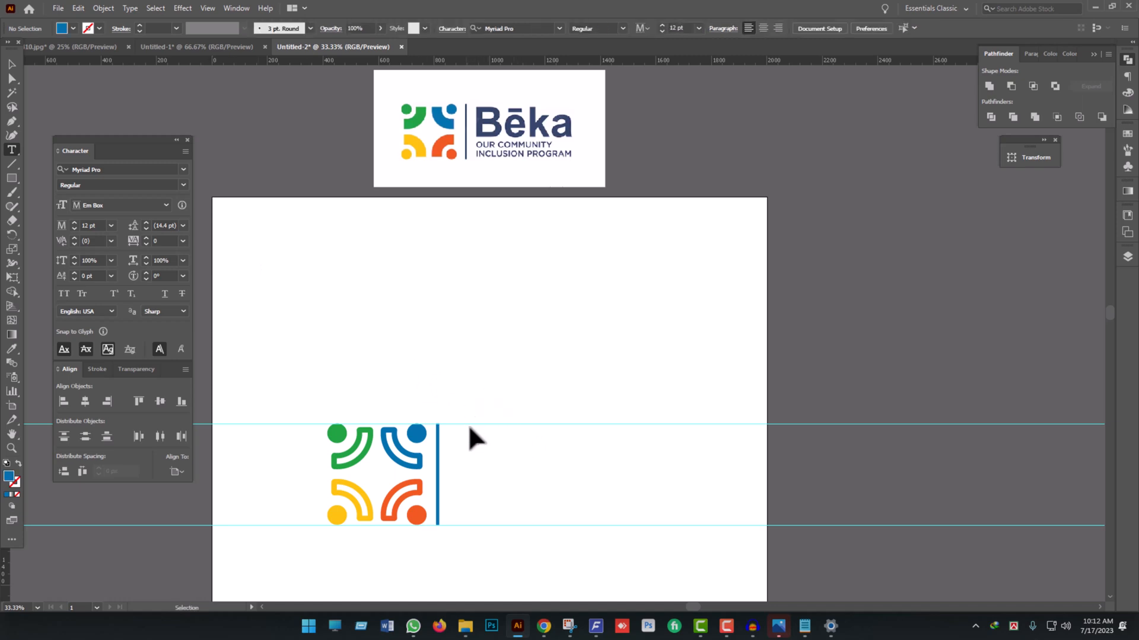
{"action": "key", "text": "ctrl+z"}
{"action": "left_click", "coordinate": [12, 64]}
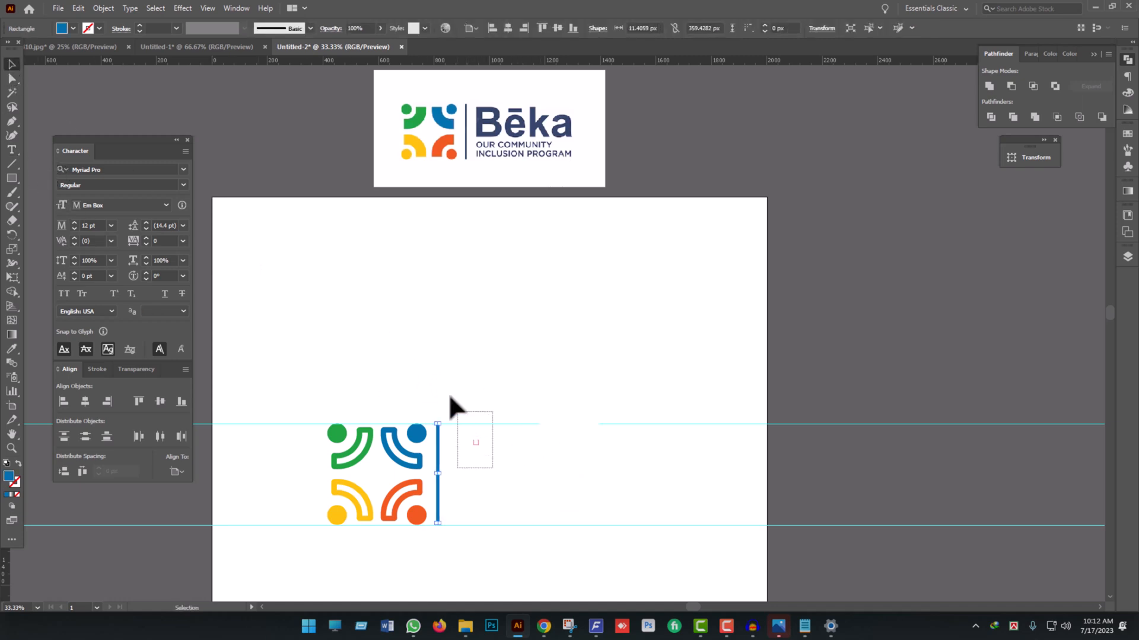
{"action": "left_click", "coordinate": [557, 428]}
- Add the text "Beka" to the right of the divider bar, scaled up to about 171 pt
{"action": "key", "text": "t"}
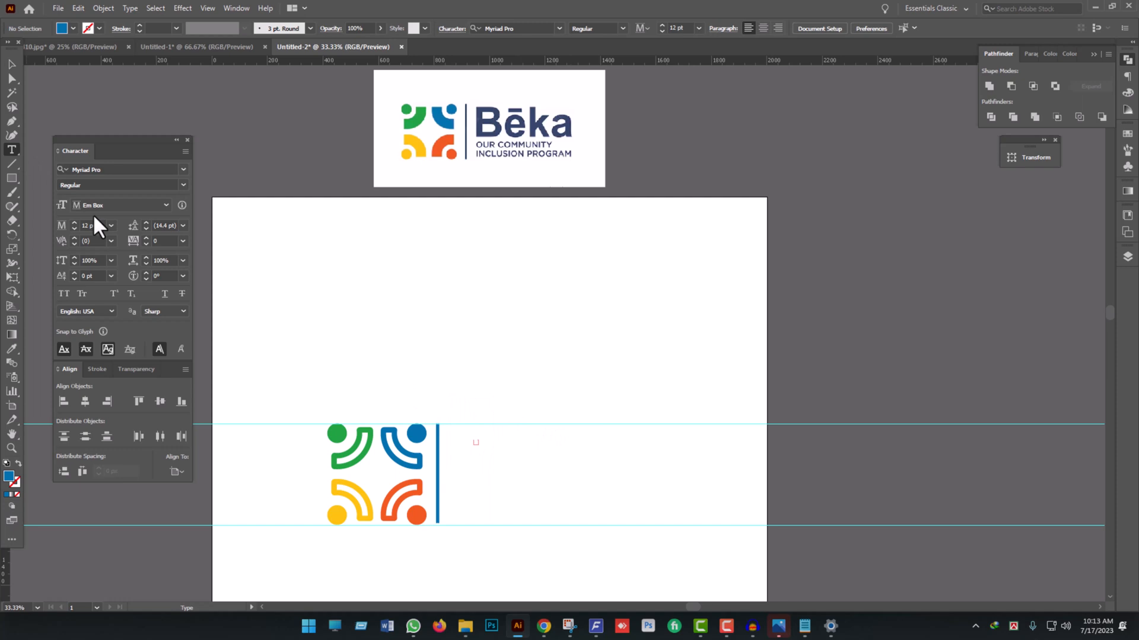
{"action": "left_click", "coordinate": [510, 457]}
{"action": "type", "text": "Bek"}
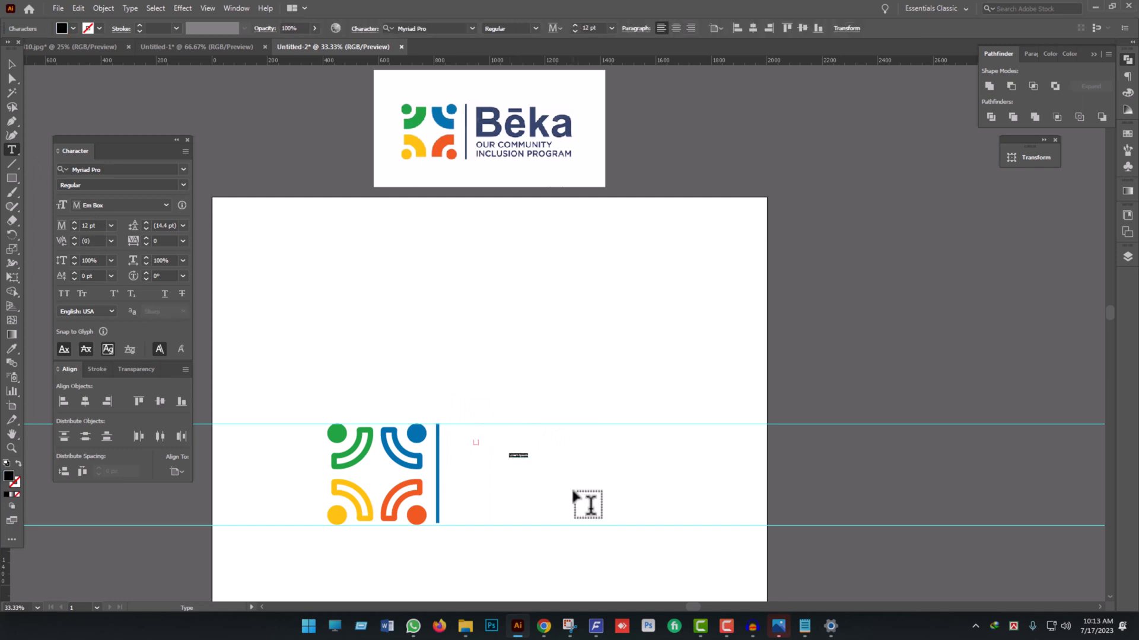
{"action": "left_click", "coordinate": [12, 63]}
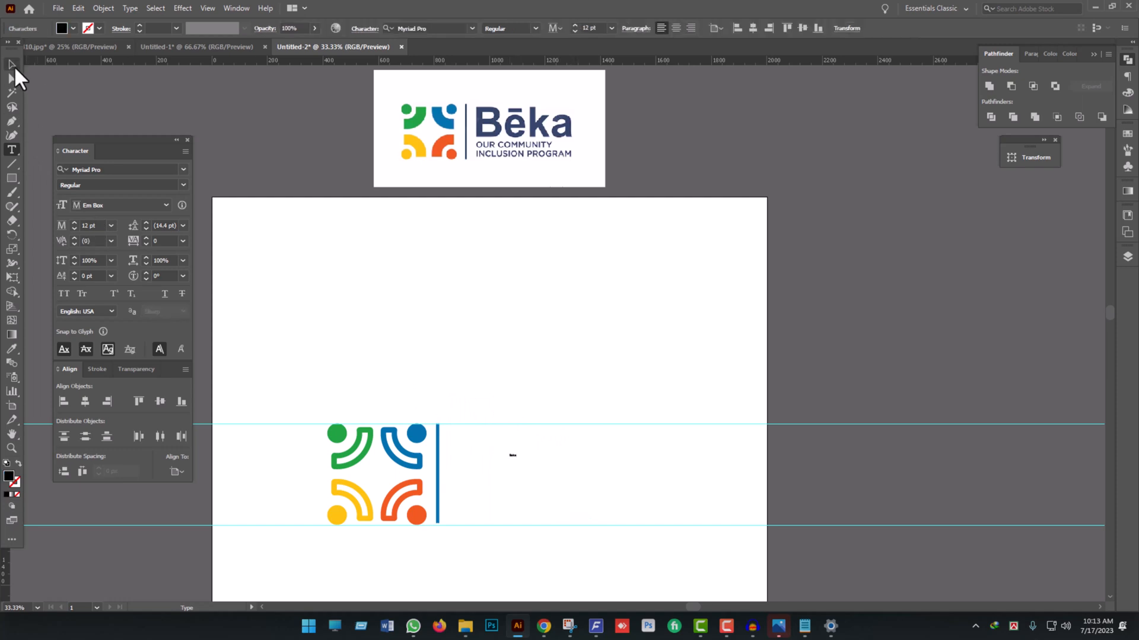
{"action": "left_click_drag", "start_coordinate": [519, 461], "coordinate": [617, 527]}
{"action": "mouse_move", "coordinate": [523, 461]}
{"action": "left_mouse_down"}
{"action": "mouse_move", "coordinate": [511, 475]}
{"action": "mouse_move", "coordinate": [508, 466]}
{"action": "left_mouse_up"}
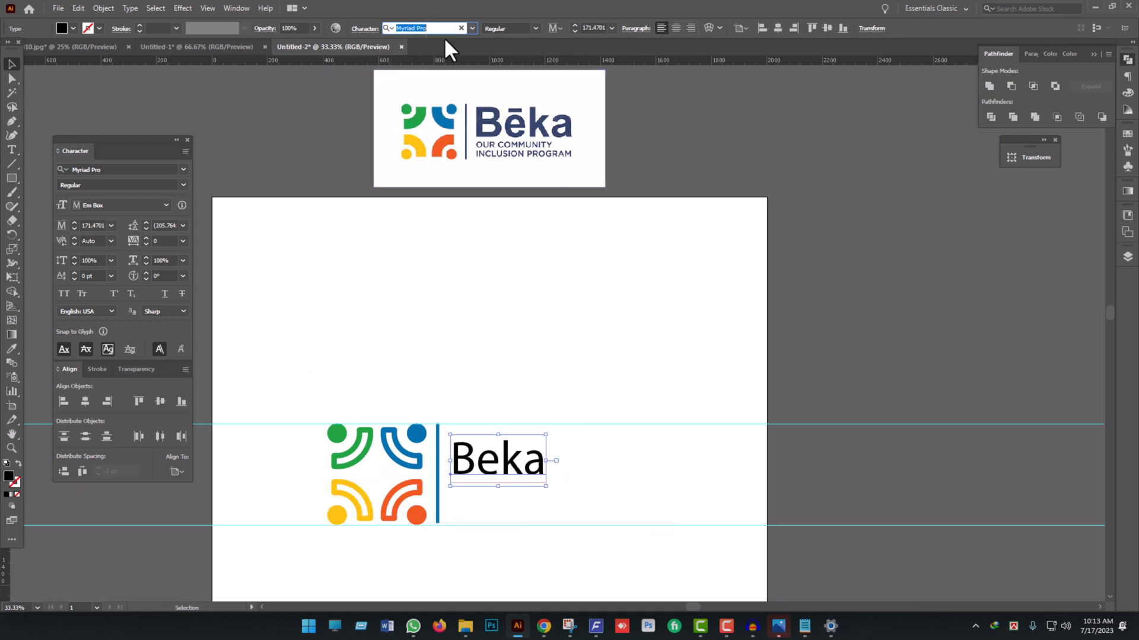
- Set the font of the "Beka" text to Roboto Black
{"action": "type", "text": "robo"}
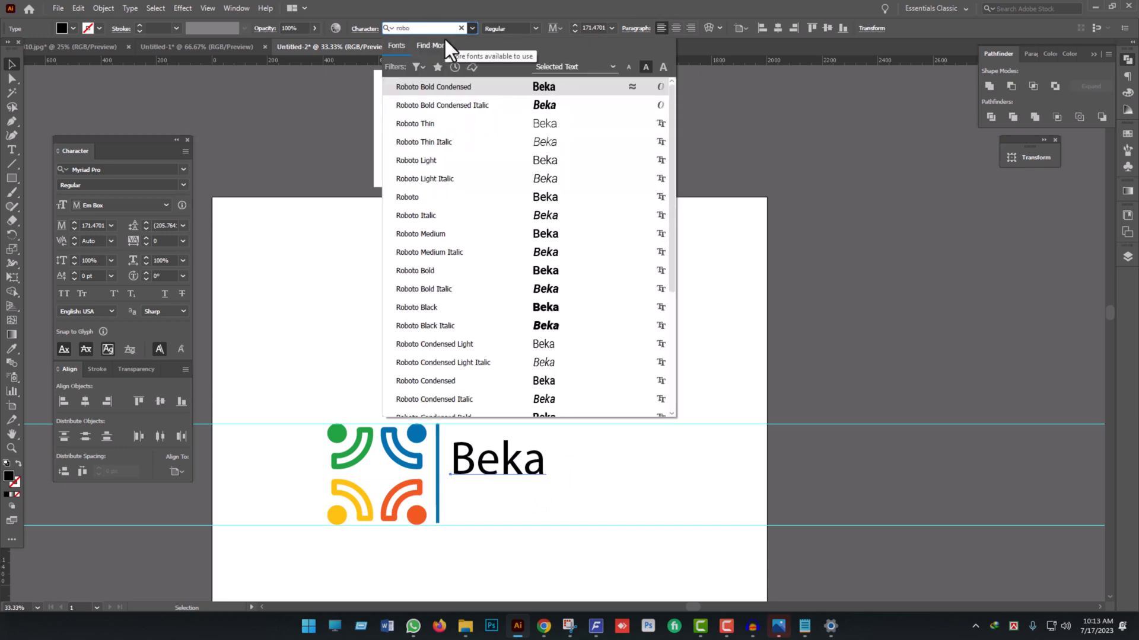
{"action": "left_click", "coordinate": [425, 308]}
{"action": "left_click", "coordinate": [613, 411]}
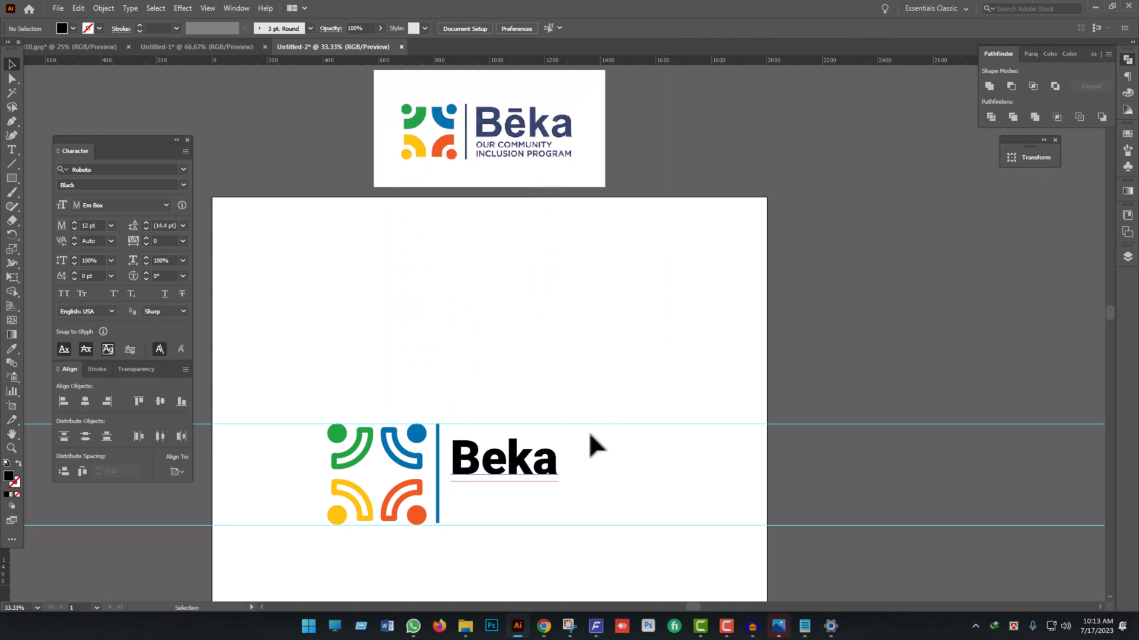
{"action": "left_click", "coordinate": [543, 457]}
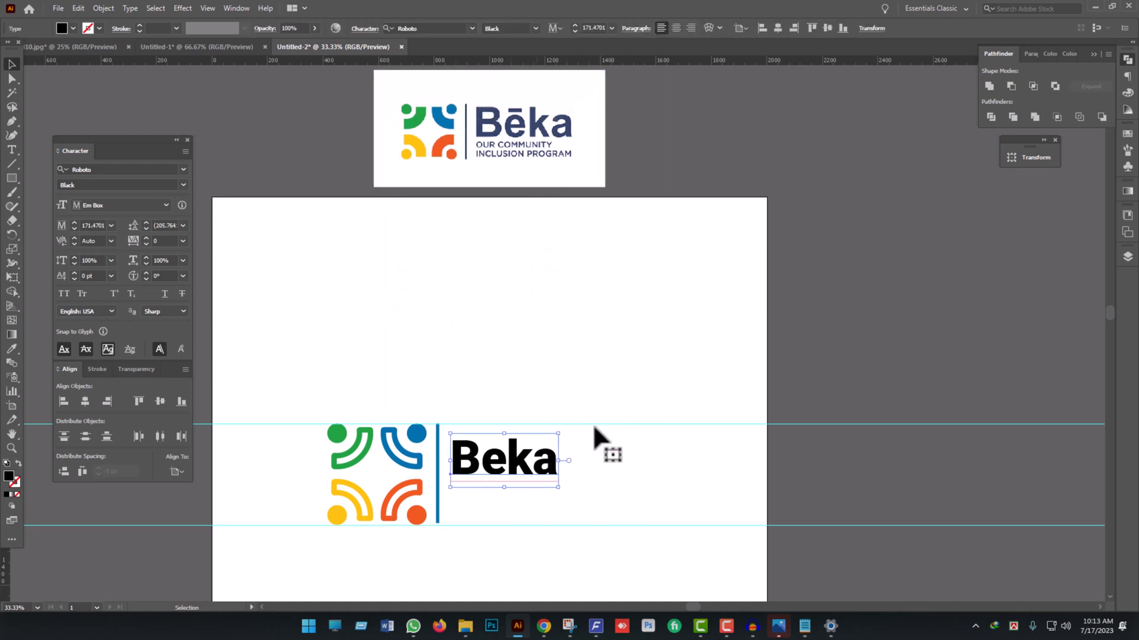
{"action": "left_click", "coordinate": [614, 498]}
- Set the tracking of the "Beka" text to 50
{"action": "left_click", "coordinate": [546, 460]}
{"action": "scroll", "coordinate": [504, 480], "scroll_direction": "up", "scroll_amount": 2}
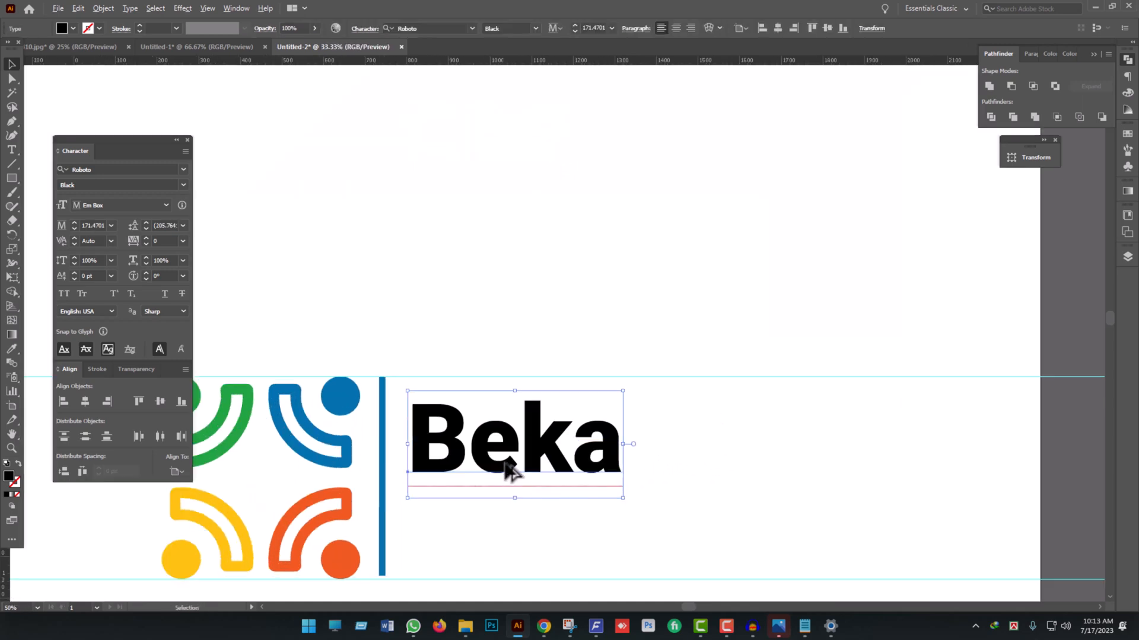
{"action": "scroll", "coordinate": [510, 475], "scroll_direction": "down", "scroll_amount": 2}
{"action": "left_click", "coordinate": [181, 241]}
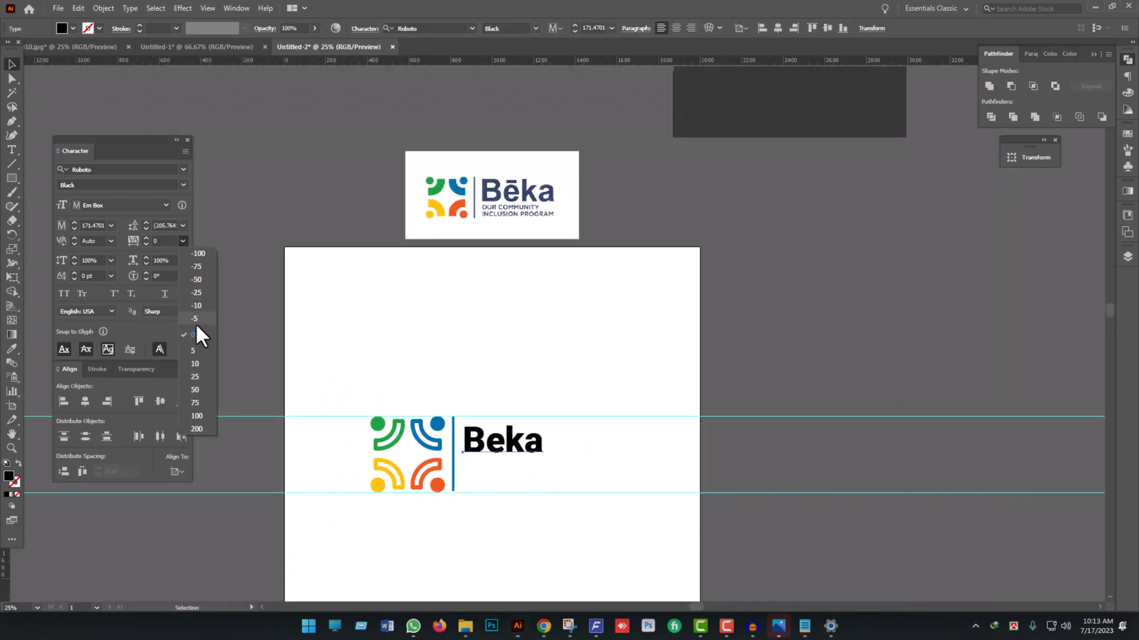
{"action": "left_click", "coordinate": [201, 390]}
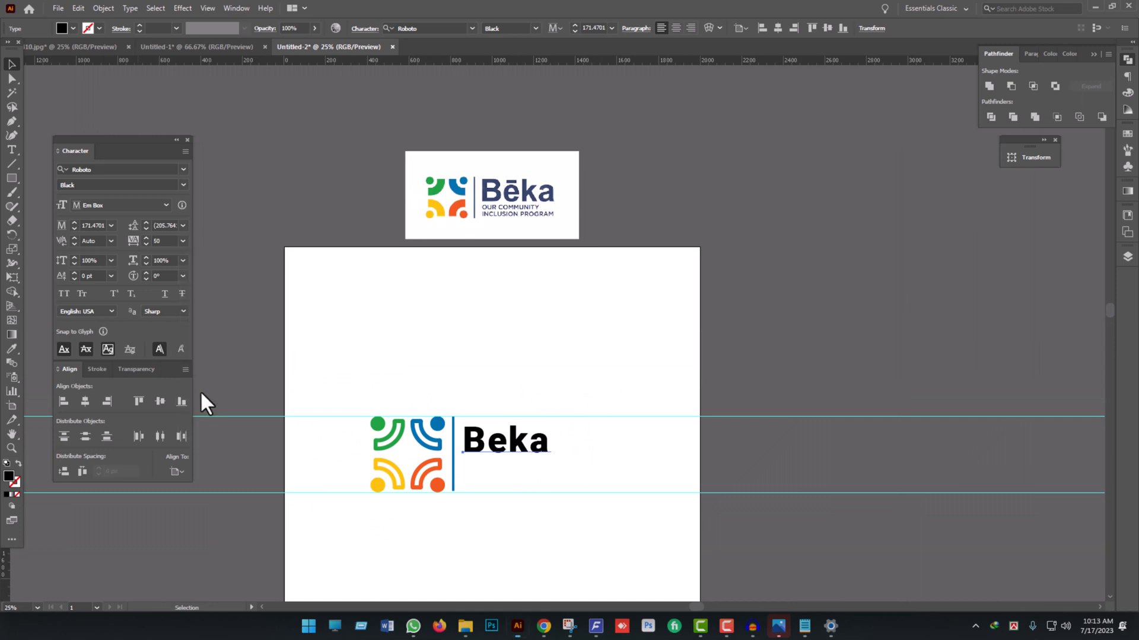
{"action": "left_click", "coordinate": [523, 501]}
- Add the tagline text "Our Communty" above the logo, scaled up to about 77 pt
{"action": "scroll", "coordinate": [482, 471], "scroll_direction": "up", "scroll_amount": 1}
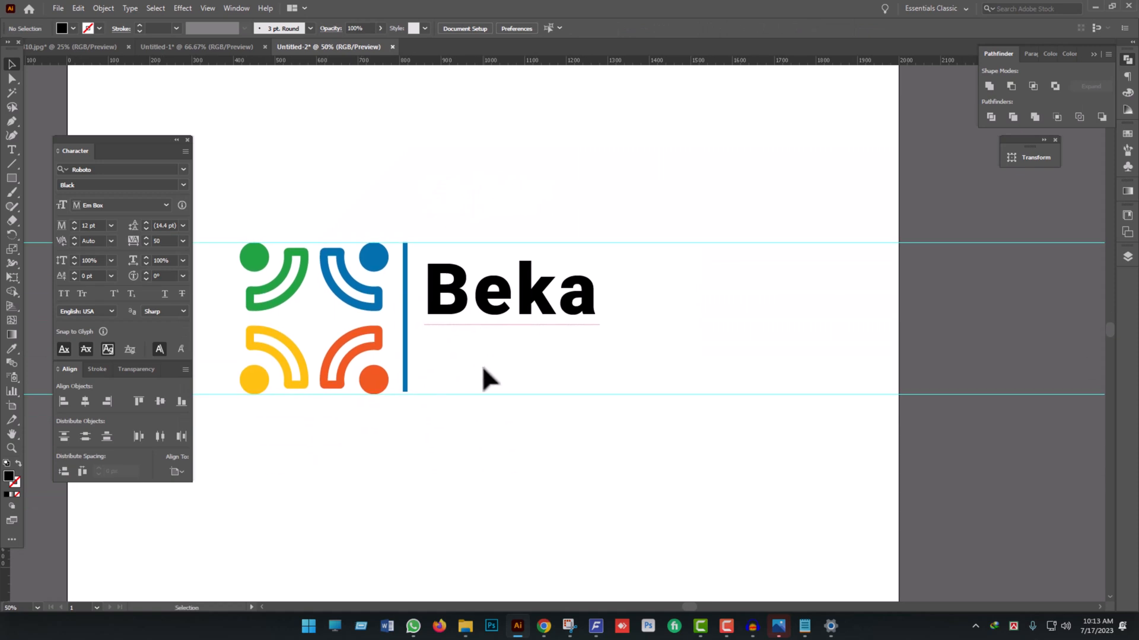
{"action": "scroll", "coordinate": [499, 436], "scroll_direction": "down", "scroll_amount": 2}
{"action": "scroll", "coordinate": [488, 224], "scroll_direction": "up", "scroll_amount": 3}
{"action": "scroll", "coordinate": [504, 240], "scroll_direction": "up", "scroll_amount": 1}
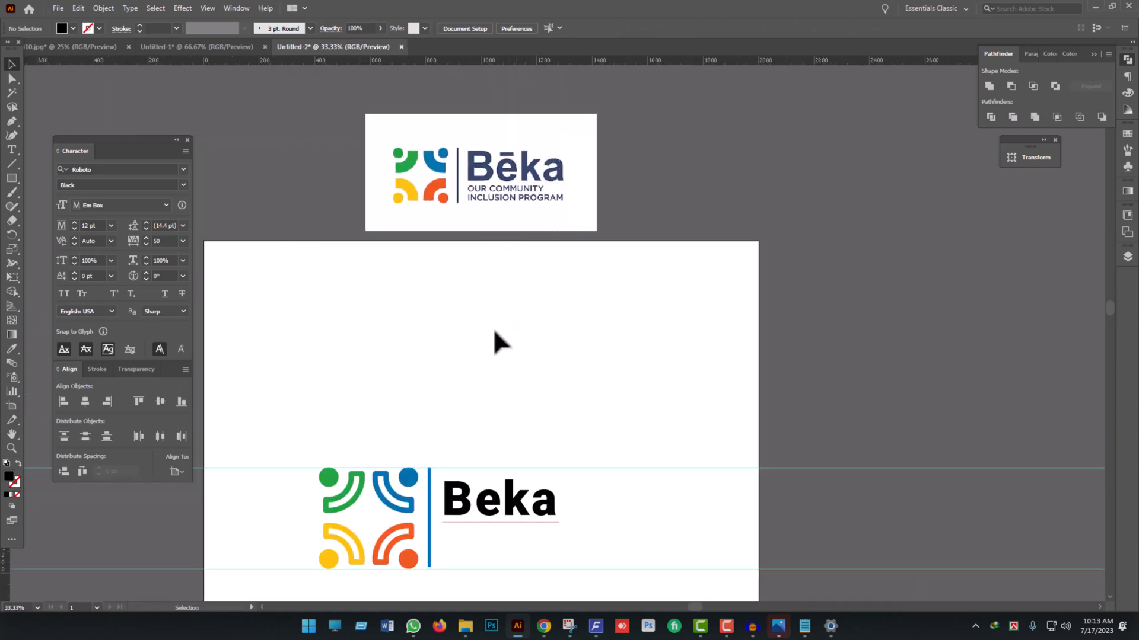
{"action": "key", "text": "t"}
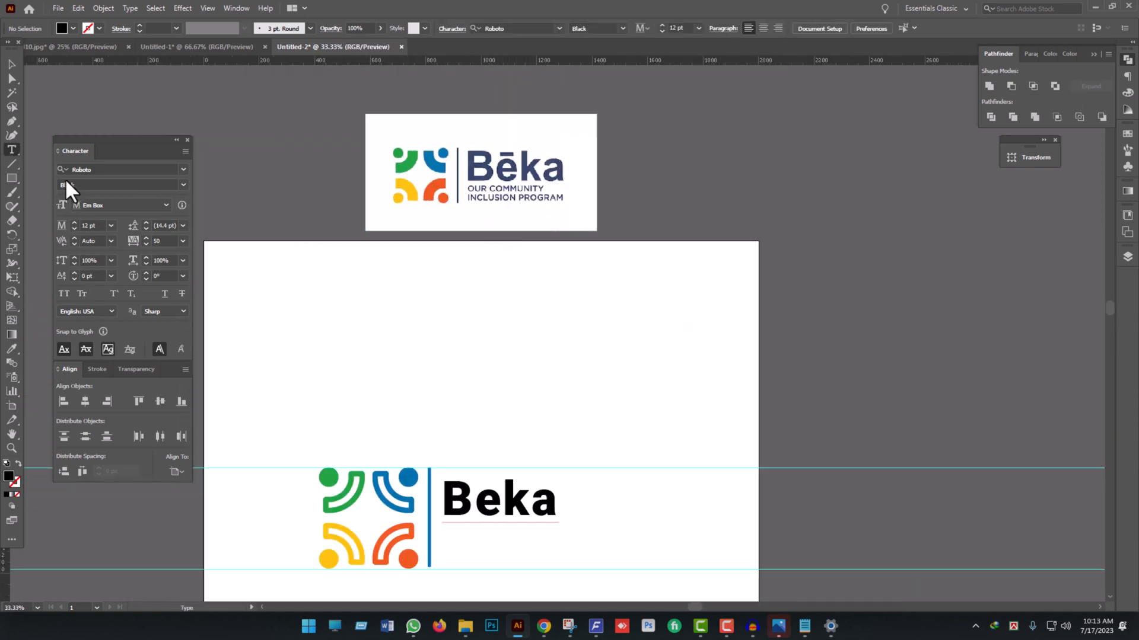
{"action": "left_click", "coordinate": [457, 407]}
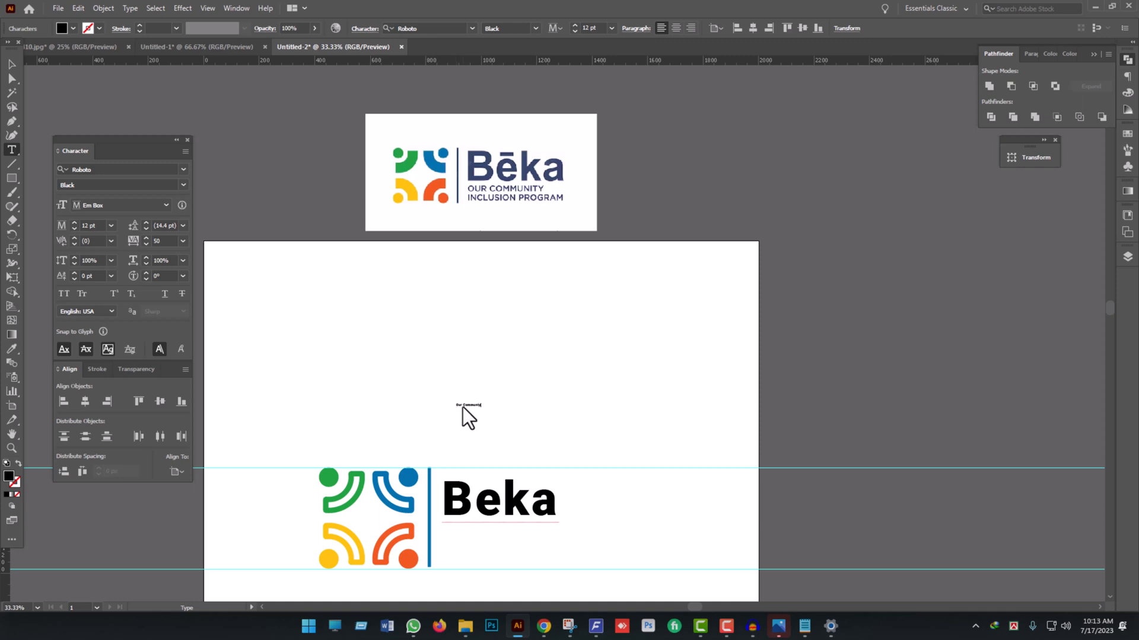
{"action": "left_click", "coordinate": [11, 60]}
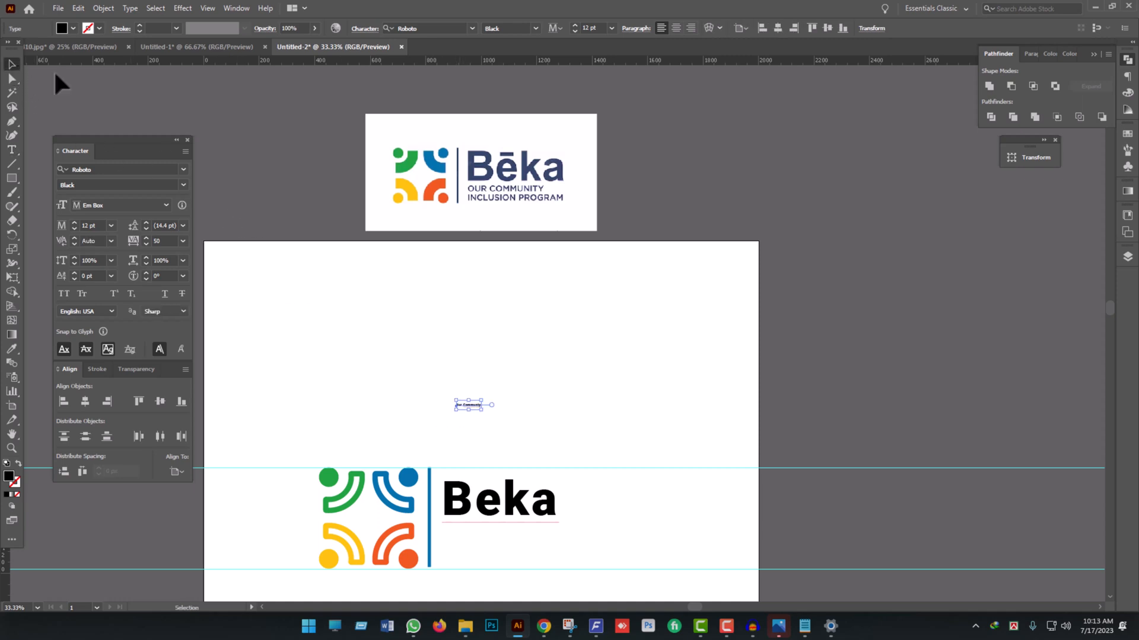
{"action": "left_click_drag", "start_coordinate": [479, 408], "coordinate": [551, 447]}
{"action": "left_click", "coordinate": [585, 417]}
{"action": "left_click", "coordinate": [520, 415]}
- Correct the tagline's spelling to "Our Community" and add "Inclusion Program" as its second line
{"action": "key", "text": "t"}
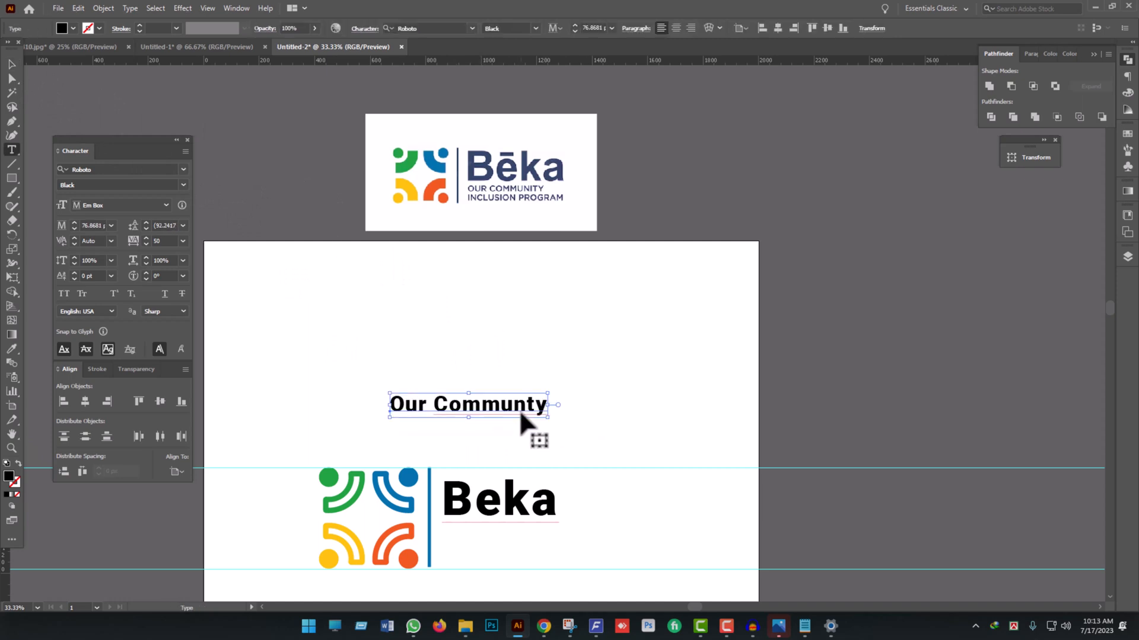
{"action": "left_click", "coordinate": [528, 408]}
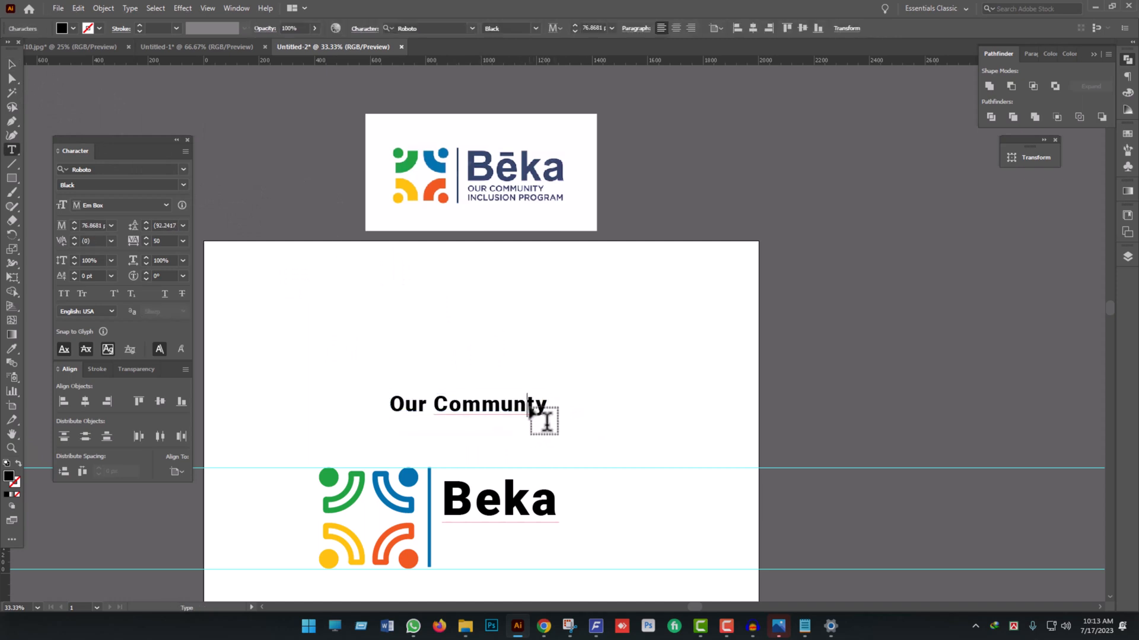
{"action": "type", "text": "ity Incl"}
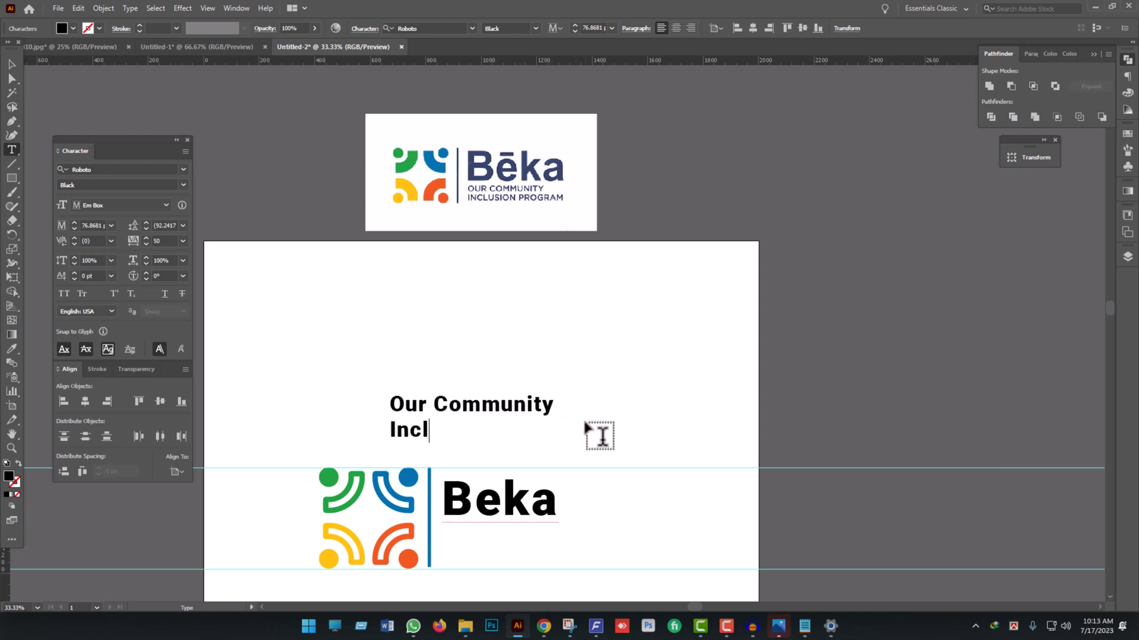
{"action": "type", "text": "usion Program"}
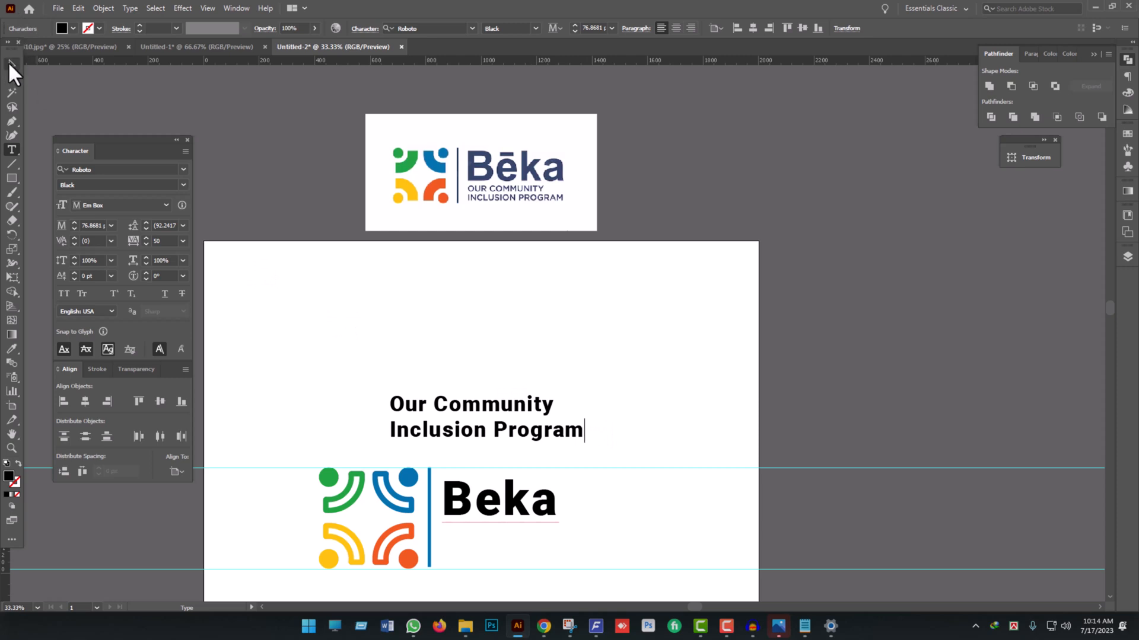
{"action": "left_click", "coordinate": [10, 63]}
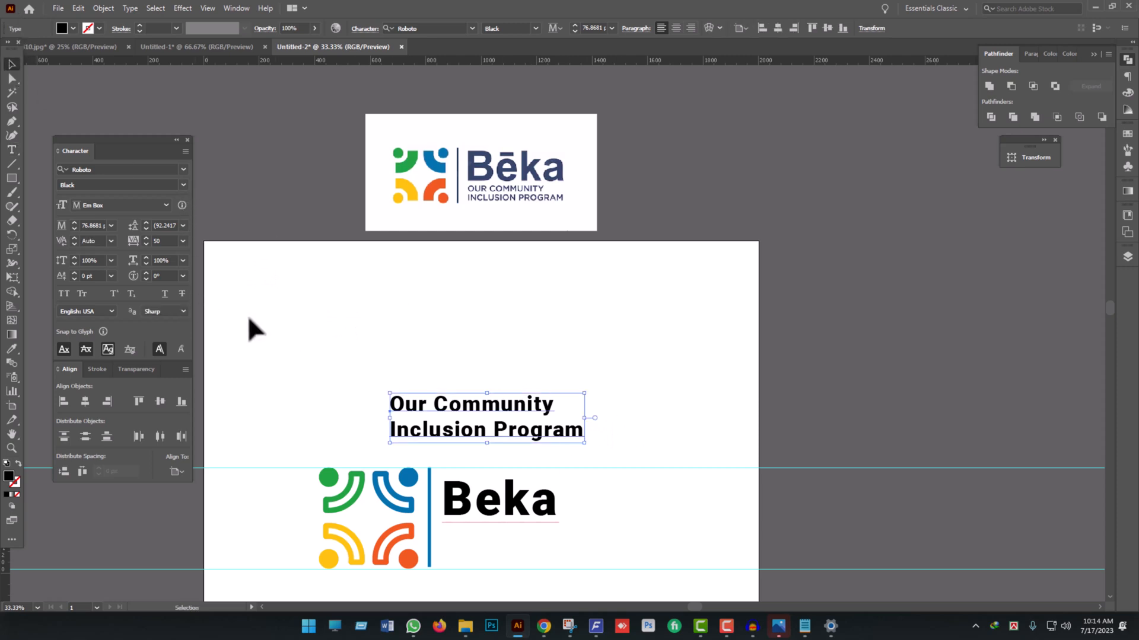
- Set the tagline's font style to Roboto Regular
{"action": "left_click", "coordinate": [183, 185]}
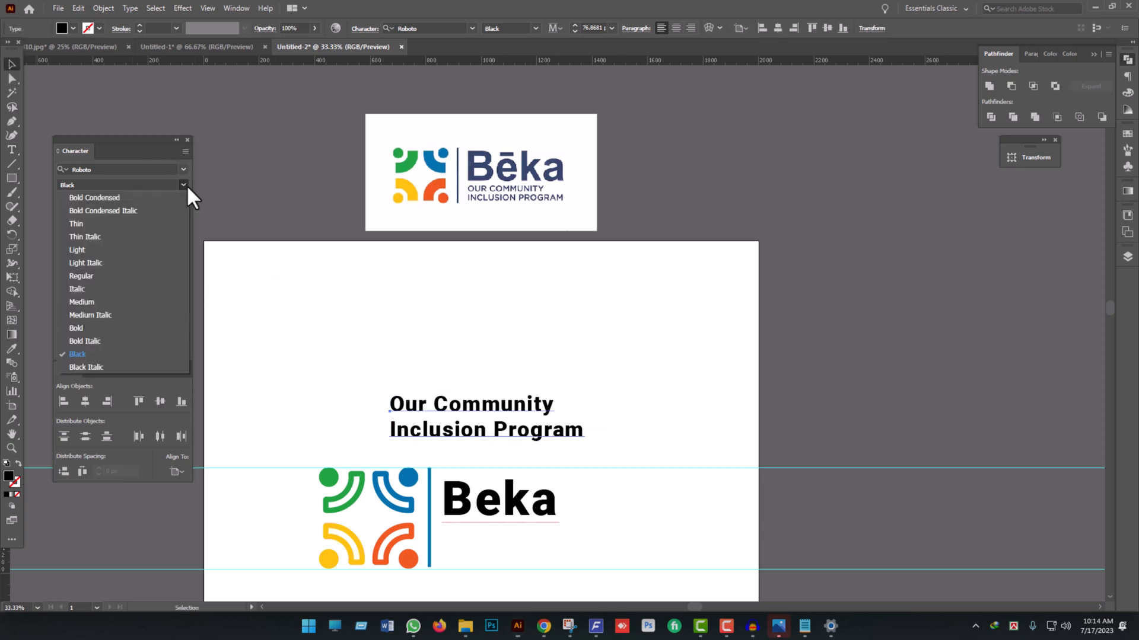
{"action": "left_click", "coordinate": [108, 274]}
{"action": "scroll", "coordinate": [534, 409], "scroll_direction": "down", "scroll_amount": 3}
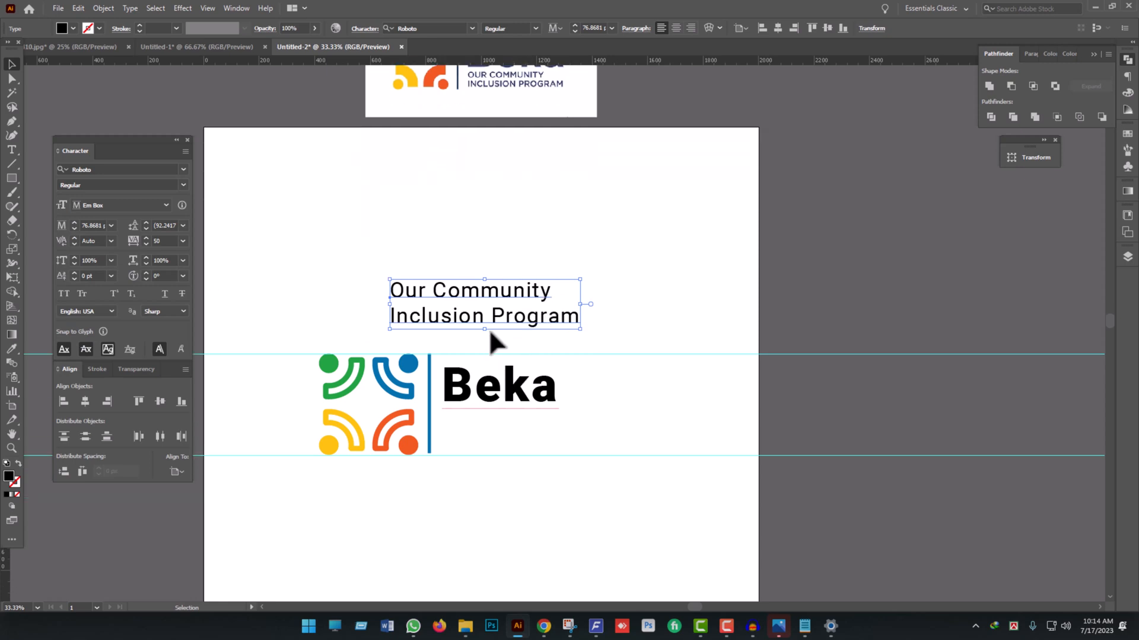
- Place the tagline directly beneath "Beka", scaled down to about 46 pt and left-aligned with it
{"action": "left_click_drag", "start_coordinate": [491, 338], "coordinate": [557, 468]}
{"action": "key", "text": "ctrl+z"}
{"action": "left_click_drag", "start_coordinate": [509, 325], "coordinate": [567, 439]}
{"action": "left_click", "coordinate": [64, 401]}
{"action": "left_click", "coordinate": [621, 449]}
{"action": "scroll", "coordinate": [582, 461], "scroll_direction": "up", "scroll_amount": 5}
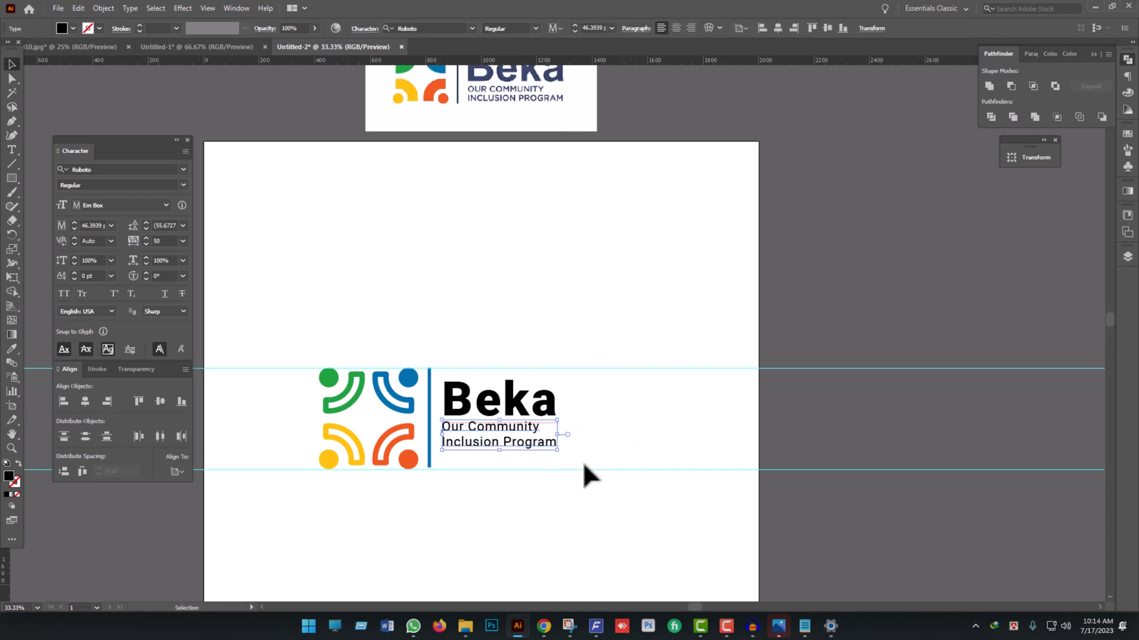
{"action": "scroll", "coordinate": [553, 493], "scroll_direction": "up", "scroll_amount": 5}
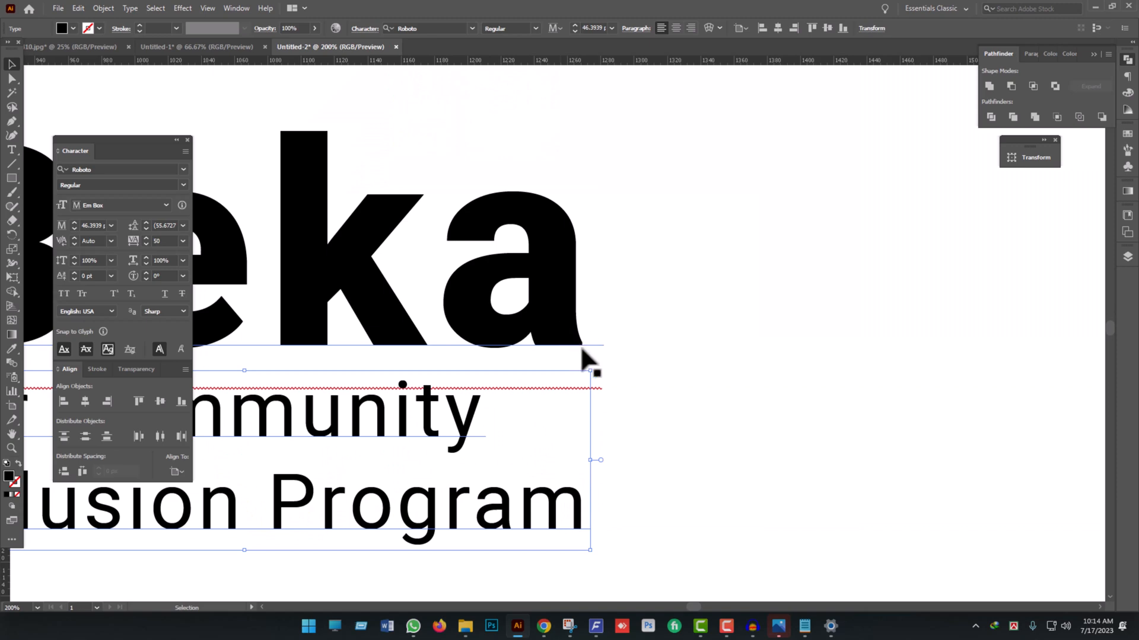
- Copy the "Beka" and tagline texts beyond the artboard's right edge, and convert the originals to outlines
{"action": "scroll", "coordinate": [587, 364], "scroll_direction": "down", "scroll_amount": 5}
{"action": "left_click_drag", "start_coordinate": [625, 465], "coordinate": [1002, 337]}
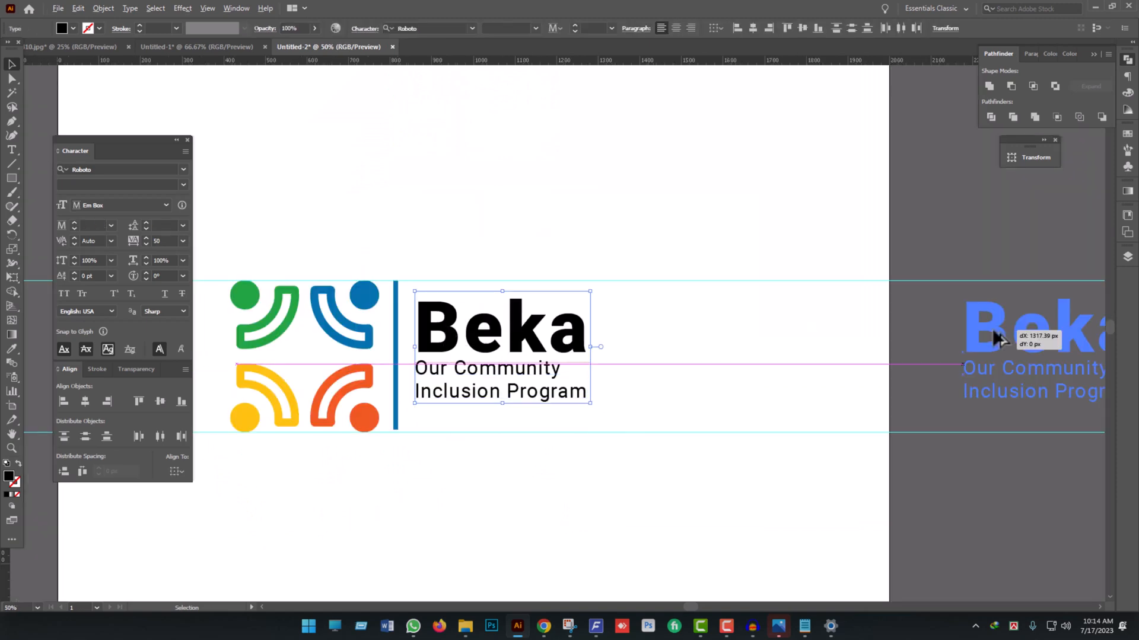
{"action": "right_click", "coordinate": [474, 315]}
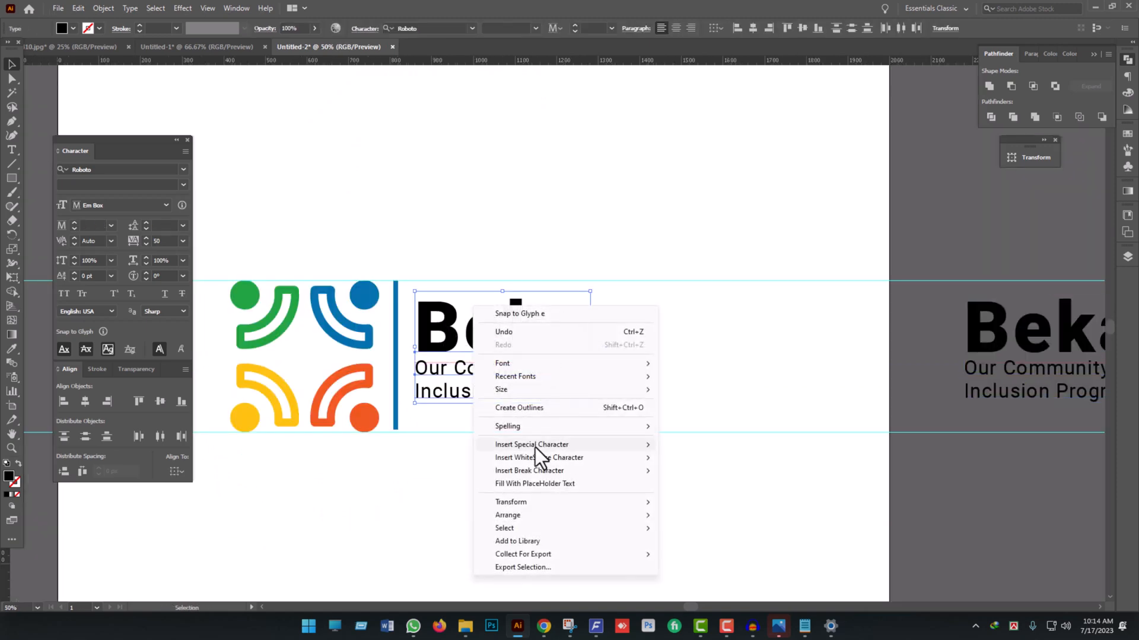
{"action": "left_click", "coordinate": [524, 408]}
- Left-align the outlined "Beka" and tagline, and scale the tagline to the width of "Beka", about 401 px
{"action": "scroll", "coordinate": [522, 356], "scroll_direction": "up", "scroll_amount": 2}
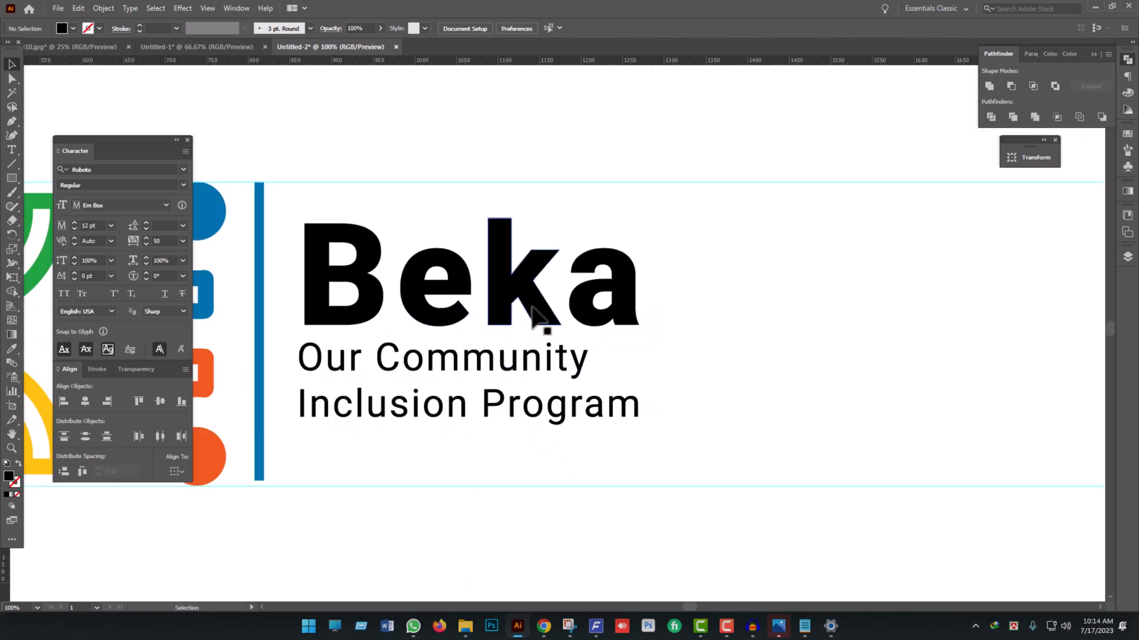
{"action": "left_click", "coordinate": [542, 323]}
{"action": "left_click", "coordinate": [541, 389]}
{"action": "left_click_drag", "start_coordinate": [471, 478], "coordinate": [320, 314]}
{"action": "left_click", "coordinate": [72, 401]}
{"action": "left_click", "coordinate": [670, 439]}
{"action": "left_click", "coordinate": [623, 400]}
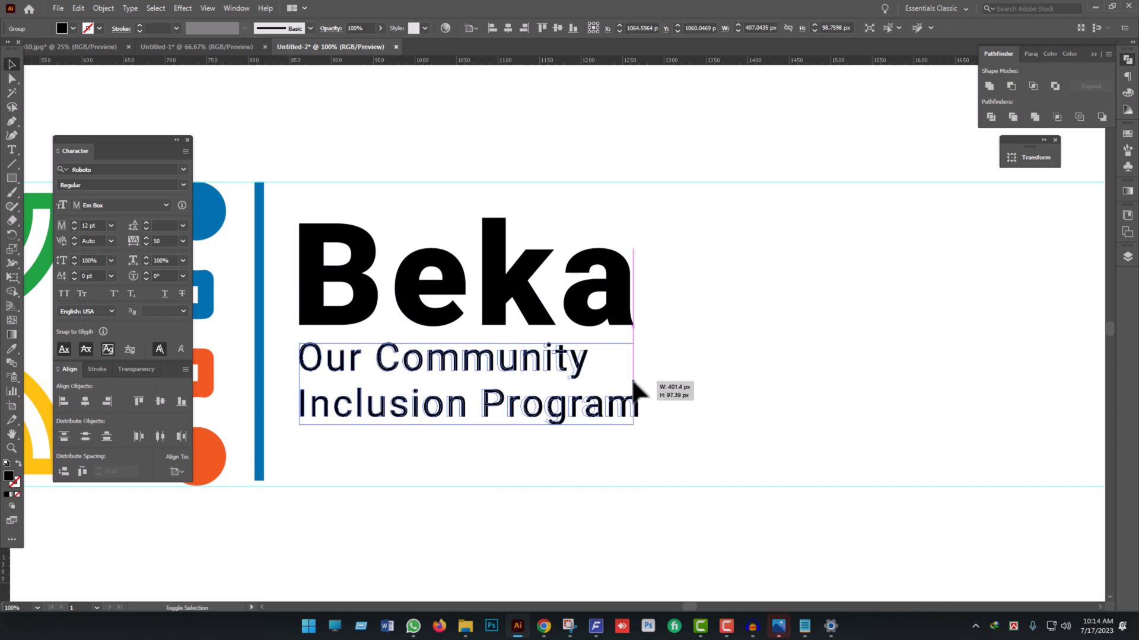
{"action": "left_click", "coordinate": [675, 462]}
- Move the outlined text block above the logo and bring the editable text copy back beside the divider bar
{"action": "scroll", "coordinate": [681, 453], "scroll_direction": "down", "scroll_amount": 3}
{"action": "left_click_drag", "start_coordinate": [682, 456], "coordinate": [659, 446]}
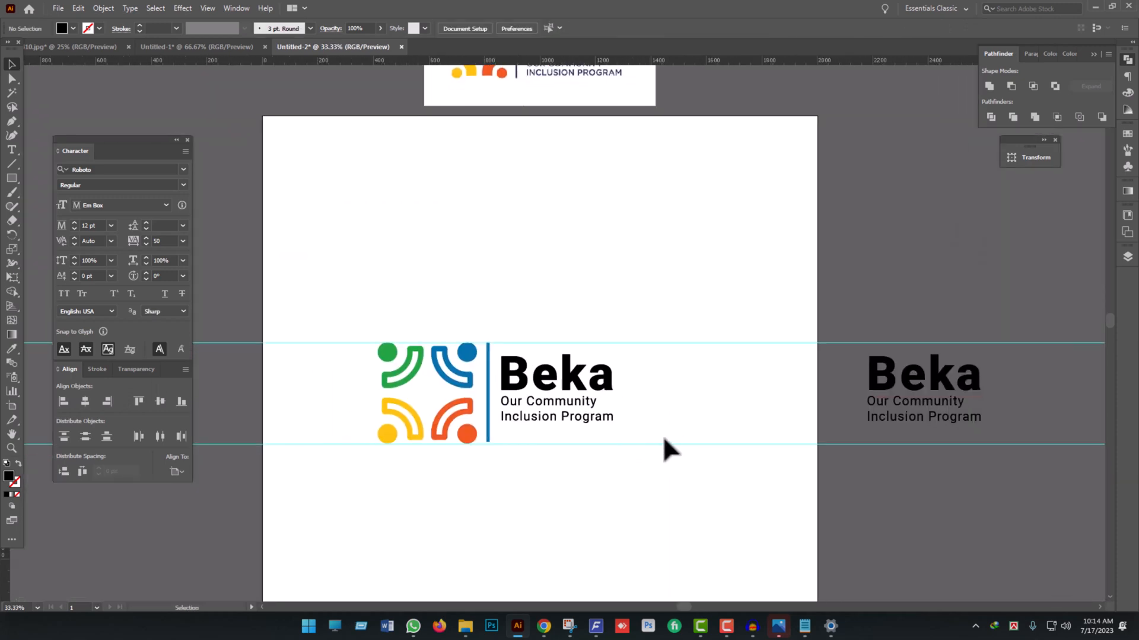
{"action": "scroll", "coordinate": [664, 438], "scroll_direction": "up", "scroll_amount": 2}
{"action": "left_click", "coordinate": [896, 474]}
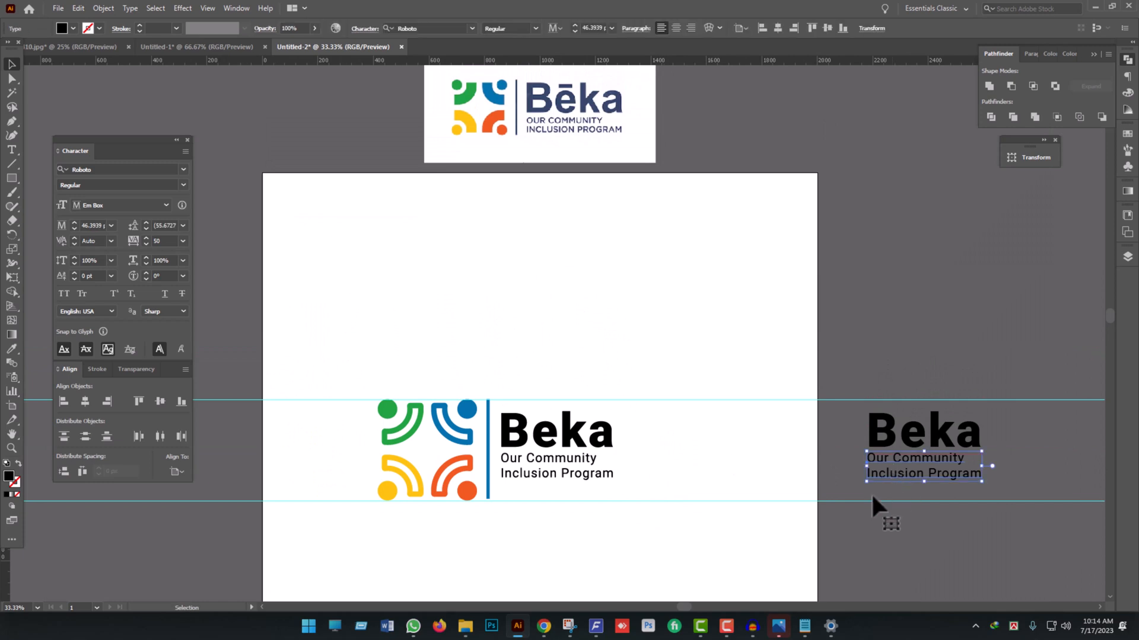
{"action": "left_click_drag", "start_coordinate": [644, 492], "coordinate": [525, 280]}
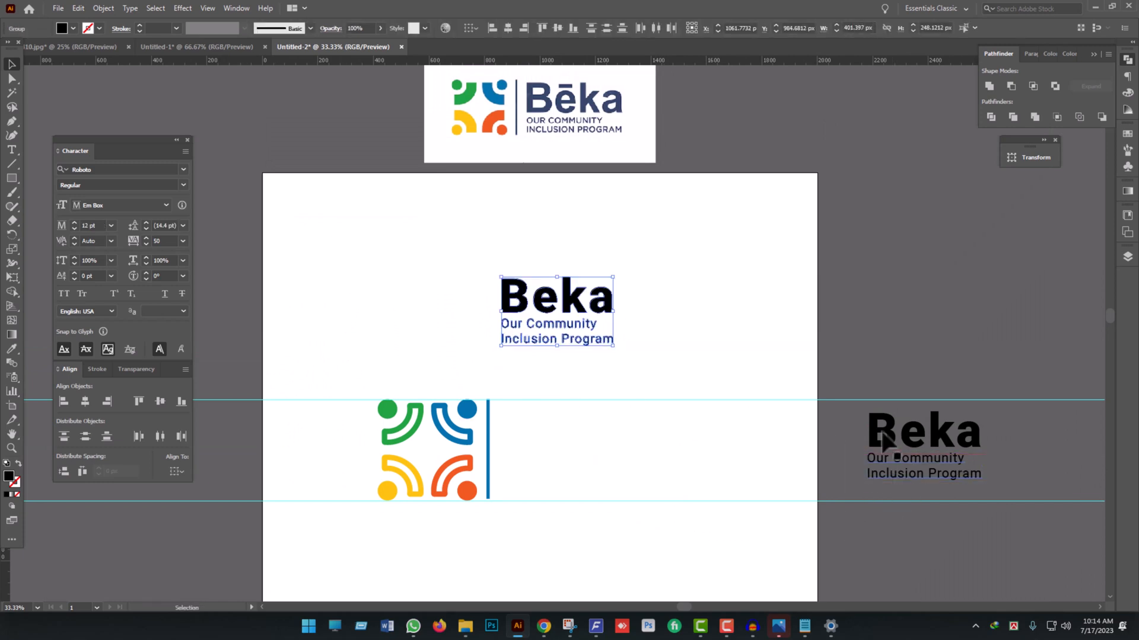
{"action": "left_click_drag", "start_coordinate": [925, 449], "coordinate": [559, 451]}
- Tighten the leading of the editable tagline to 46 pt
{"action": "scroll", "coordinate": [578, 493], "scroll_direction": "up", "scroll_amount": 2}
{"action": "left_click", "coordinate": [592, 468]}
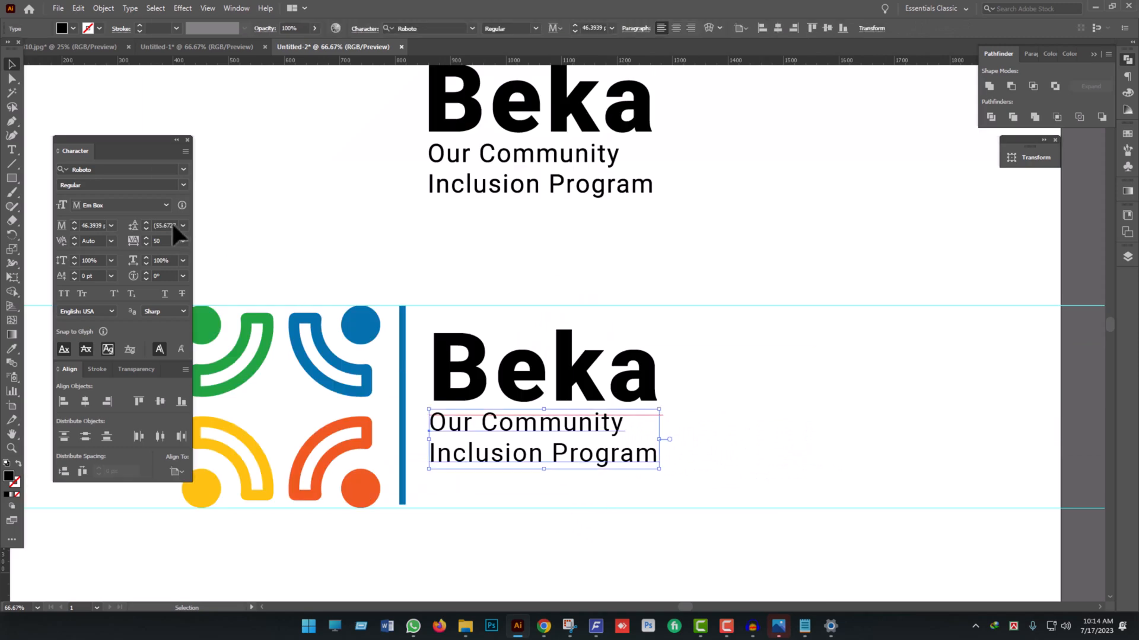
{"action": "left_click", "coordinate": [146, 228]}
{"action": "left_click", "coordinate": [146, 228]}
{"action": "left_click", "coordinate": [146, 228]}
{"action": "left_click", "coordinate": [146, 229]}
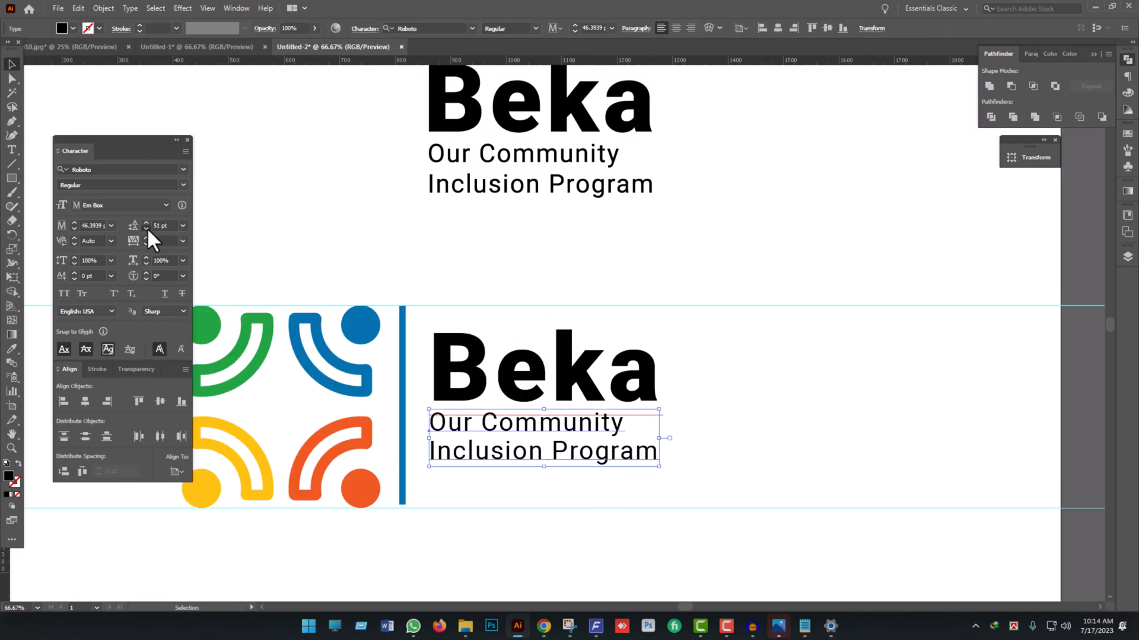
{"action": "left_click", "coordinate": [146, 228]}
{"action": "left_click", "coordinate": [146, 229]}
{"action": "left_click", "coordinate": [146, 228]}
{"action": "left_click", "coordinate": [146, 228]}
{"action": "left_click", "coordinate": [146, 229]}
{"action": "left_click", "coordinate": [610, 490]}
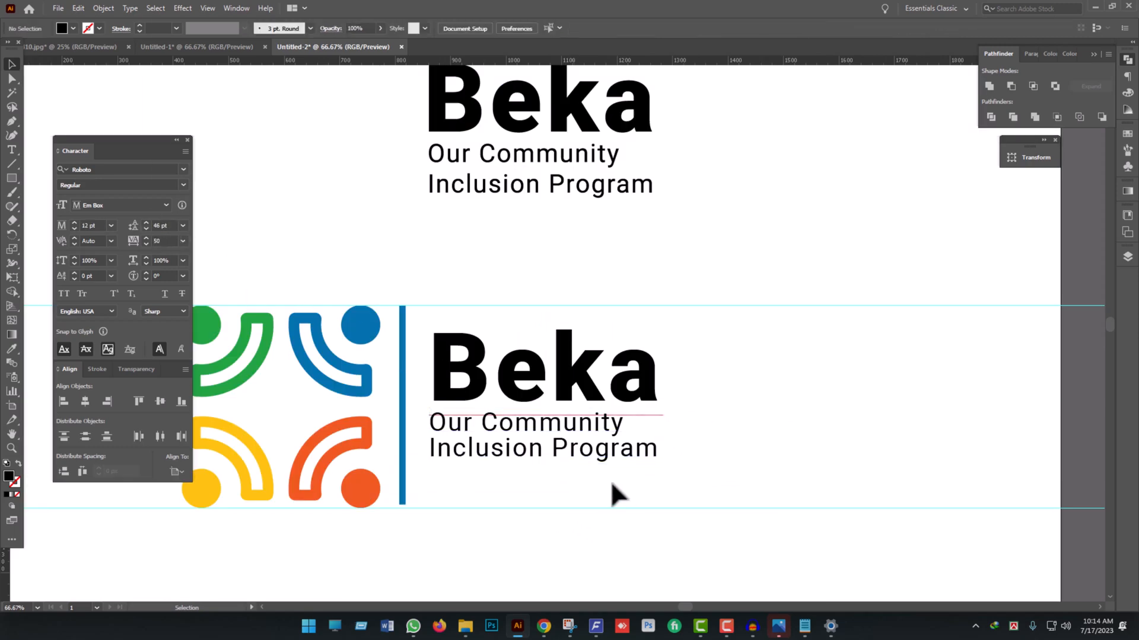
- Copy the editable "Beka" and tagline beyond the artboard's right edge, and convert the texts beside the divider bar to outlines
{"action": "scroll", "coordinate": [635, 498], "scroll_direction": "down", "scroll_amount": 1}
{"action": "left_click", "coordinate": [520, 355]}
{"action": "left_click_drag", "start_coordinate": [534, 369], "coordinate": [1056, 355]}
{"action": "left_click_drag", "start_coordinate": [715, 475], "coordinate": [526, 336]}
{"action": "right_click", "coordinate": [563, 375]}
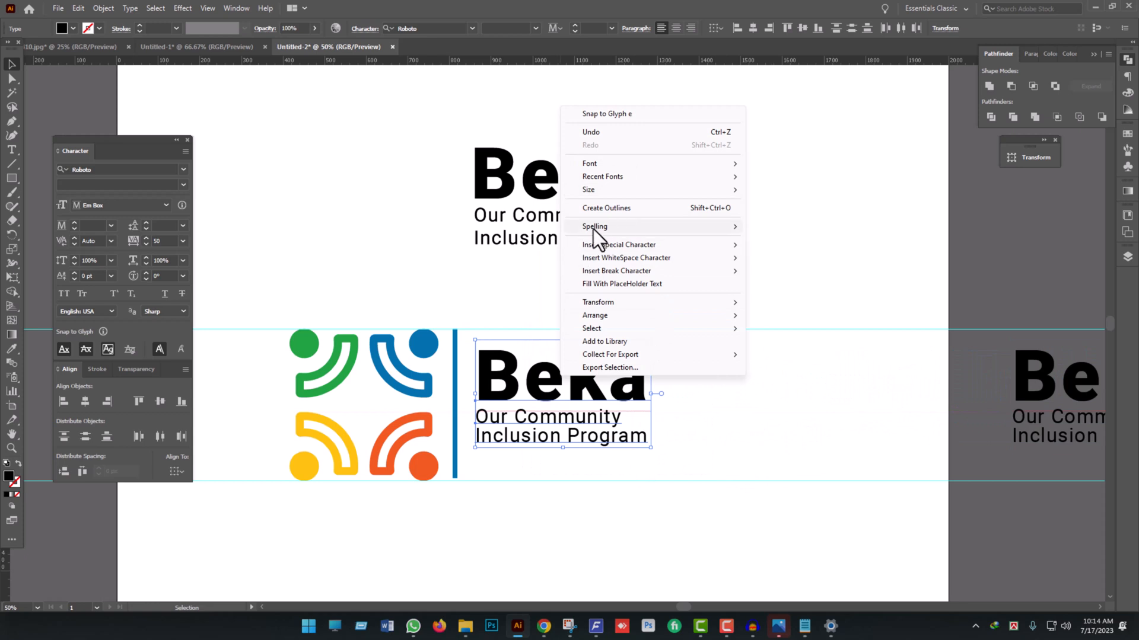
{"action": "left_click", "coordinate": [621, 208]}
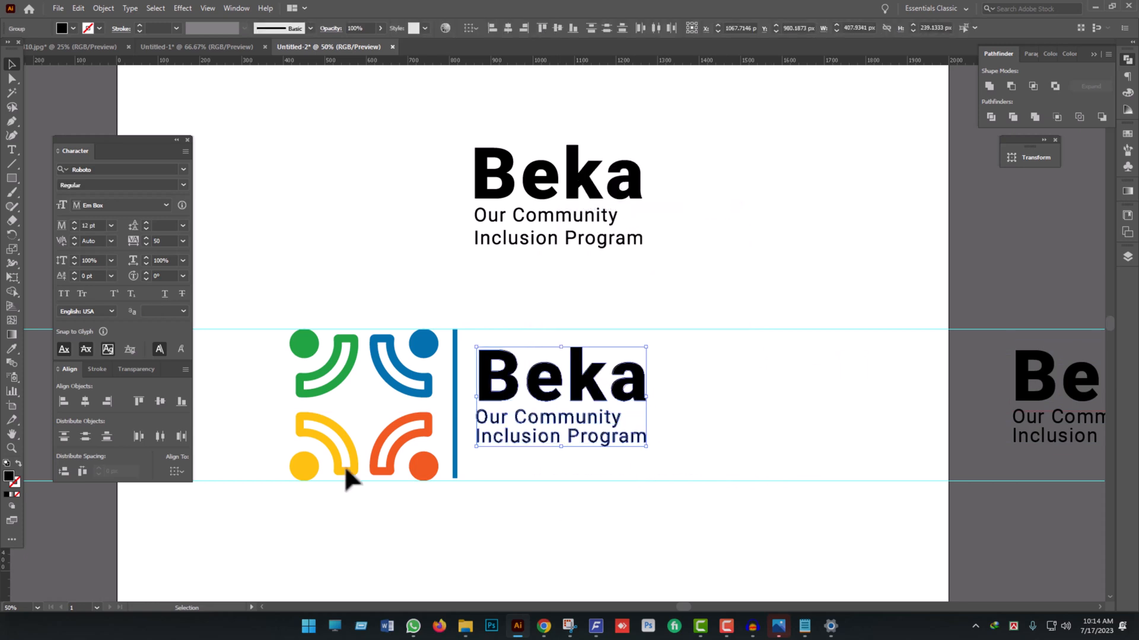
- Scale the newly outlined tagline beside the divider bar to the width of "Beka", about 401 px
{"action": "left_click", "coordinate": [673, 470]}
{"action": "scroll", "coordinate": [674, 470], "scroll_direction": "up", "scroll_amount": 2}
{"action": "left_click_drag", "start_coordinate": [704, 464], "coordinate": [584, 409]}
{"action": "left_click_drag", "start_coordinate": [660, 398], "coordinate": [657, 402]}
{"action": "left_click", "coordinate": [724, 479]}
{"action": "scroll", "coordinate": [724, 478], "scroll_direction": "down", "scroll_amount": 3}
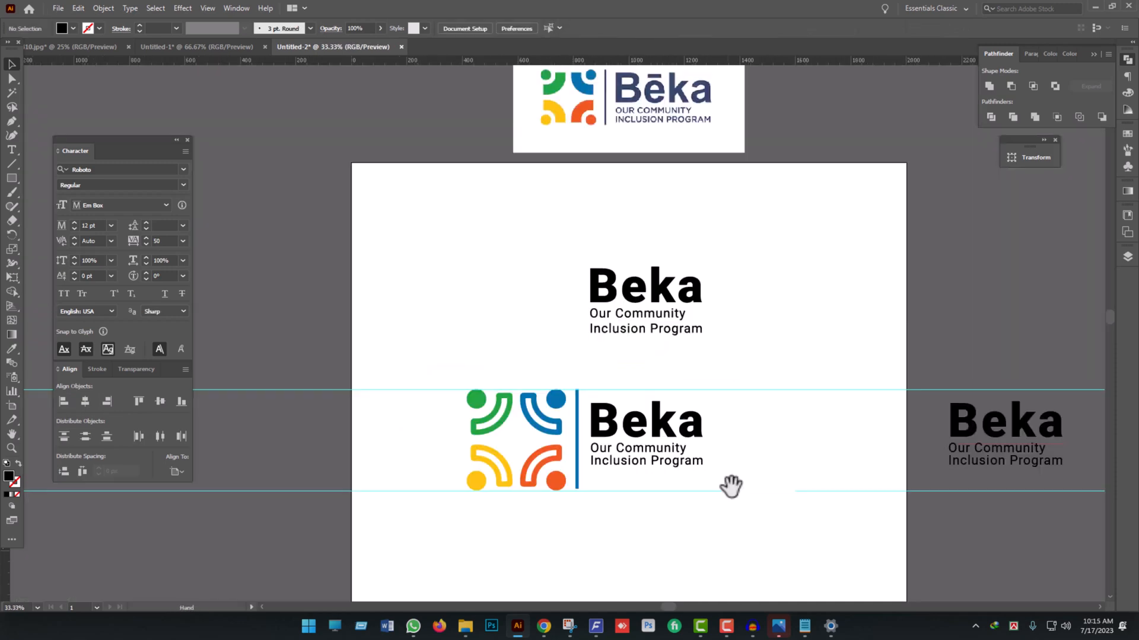
{"action": "left_click_drag", "start_coordinate": [729, 484], "coordinate": [689, 496]}
- Fill the outlined "Beka" and tagline beside the divider bar with the navy sampled from the reference logo's lettering
{"action": "left_click_drag", "start_coordinate": [705, 496], "coordinate": [594, 415]}
{"action": "scroll", "coordinate": [682, 486], "scroll_direction": "up", "scroll_amount": 5}
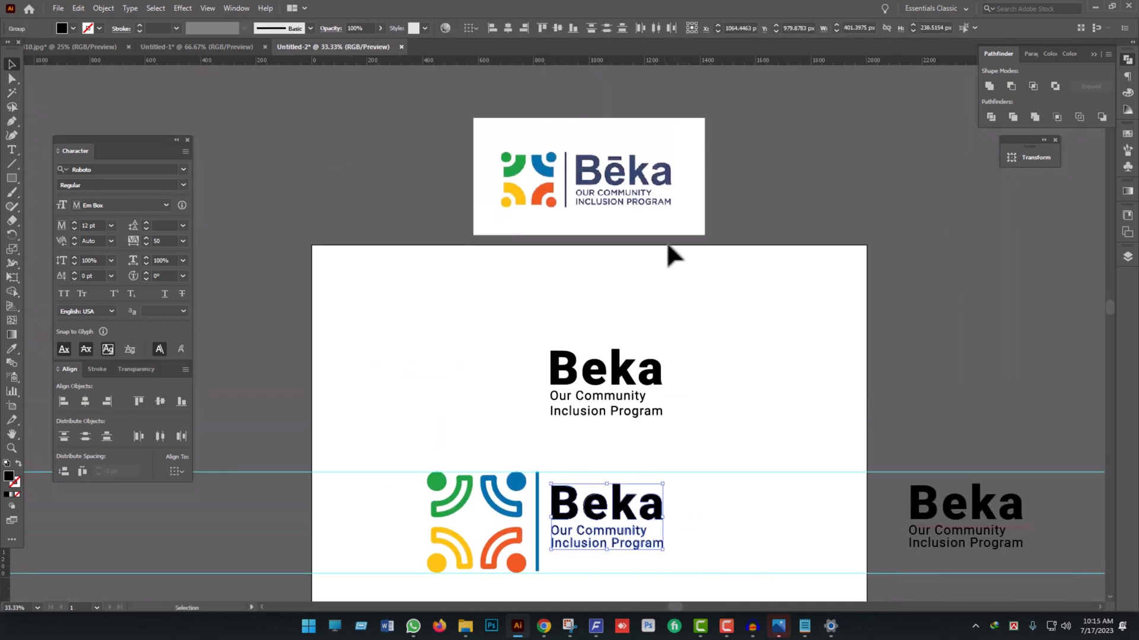
{"action": "key", "text": "i"}
{"action": "left_click", "coordinate": [601, 175]}
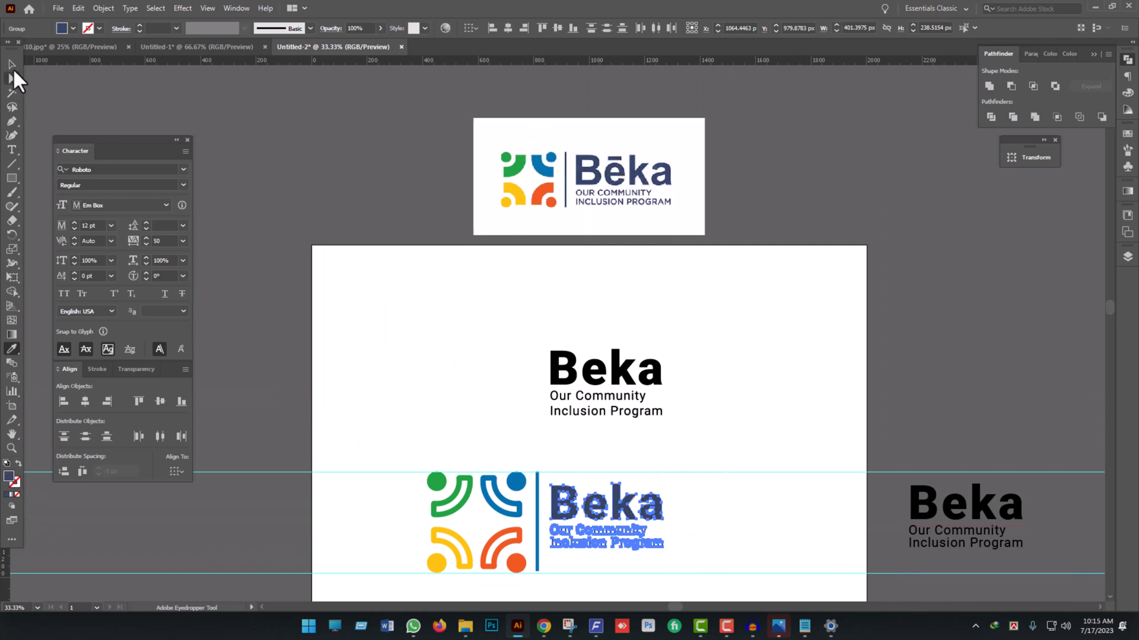
{"action": "left_click", "coordinate": [13, 66]}
{"action": "scroll", "coordinate": [717, 462], "scroll_direction": "down", "scroll_amount": 3}
{"action": "left_click", "coordinate": [710, 495]}
- Examine the lettering of the reference logo, including the bar over the "e", against the recreated text
{"action": "scroll", "coordinate": [654, 508], "scroll_direction": "up", "scroll_amount": 2}
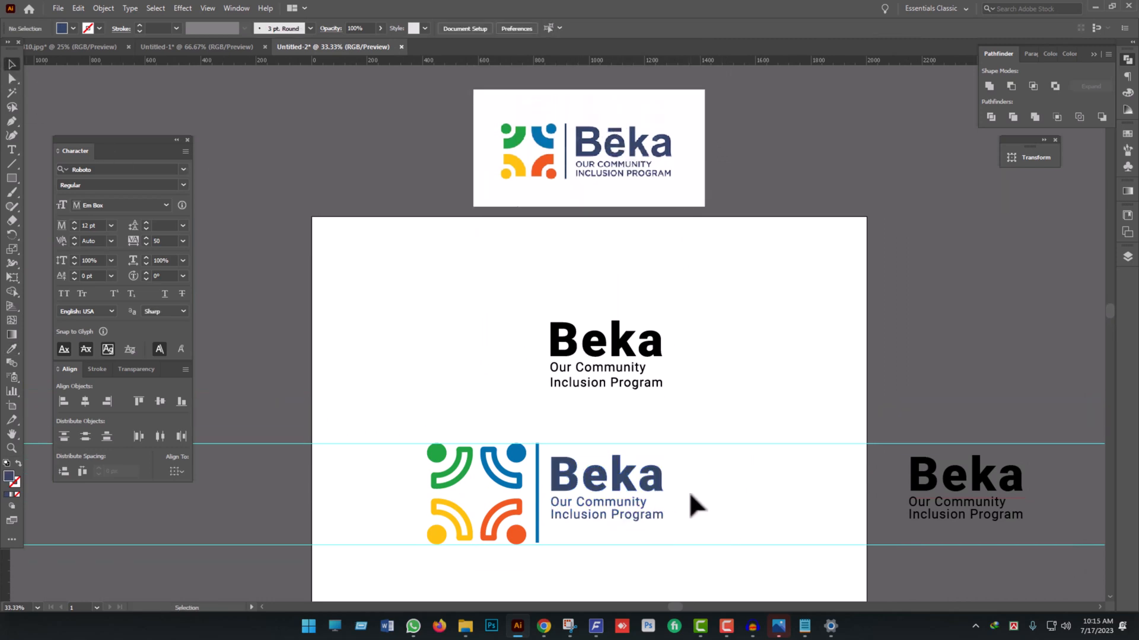
{"action": "scroll", "coordinate": [640, 183], "scroll_direction": "up", "scroll_amount": 2}
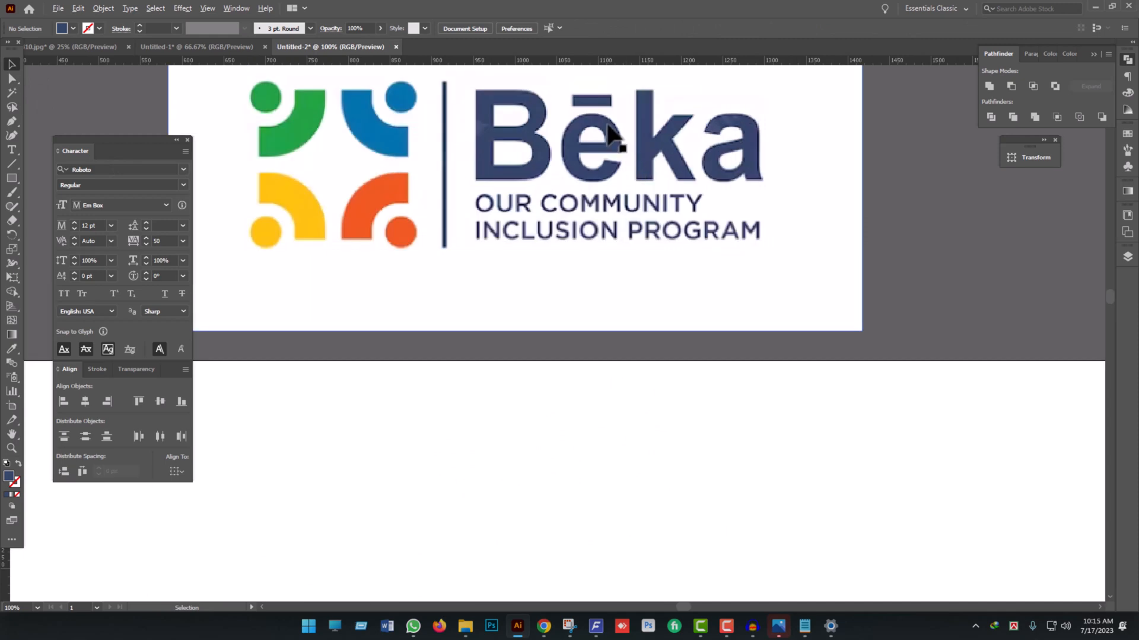
{"action": "scroll", "coordinate": [608, 126], "scroll_direction": "down", "scroll_amount": 2}
{"action": "scroll", "coordinate": [591, 427], "scroll_direction": "down", "scroll_amount": 1}
{"action": "scroll", "coordinate": [610, 393], "scroll_direction": "down", "scroll_amount": 2}
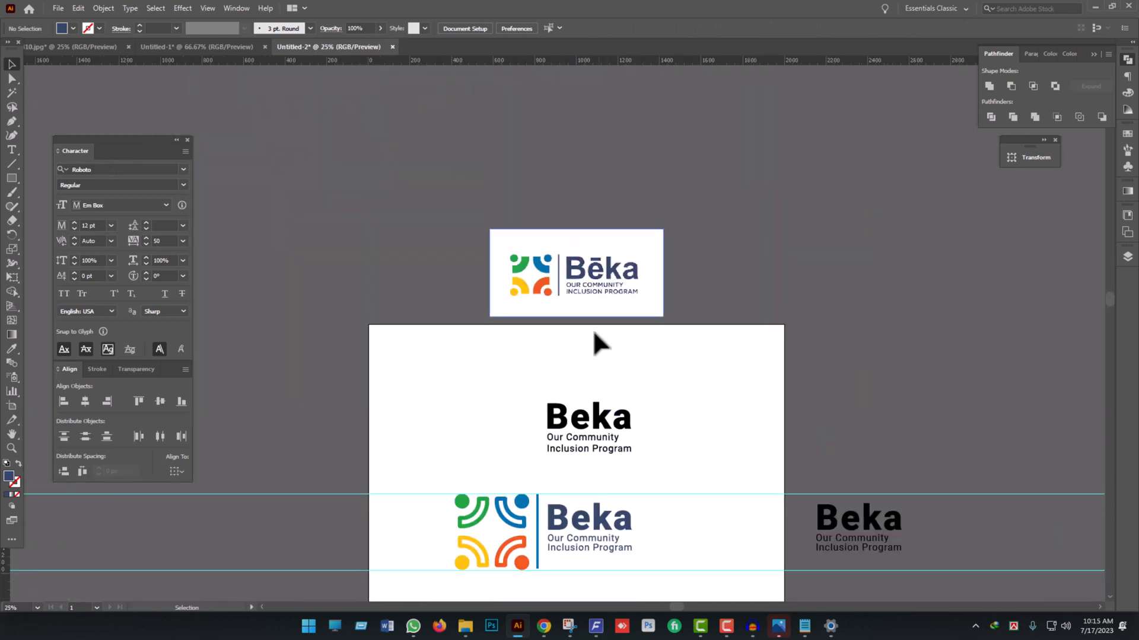
- Draw a navy bar about 43 px wide and 7 px high above the "e" of the navy "Beka"
{"action": "scroll", "coordinate": [596, 472], "scroll_direction": "up", "scroll_amount": 5}
{"action": "left_click_drag", "start_coordinate": [630, 399], "coordinate": [558, 456]}
{"action": "left_click", "coordinate": [14, 179]}
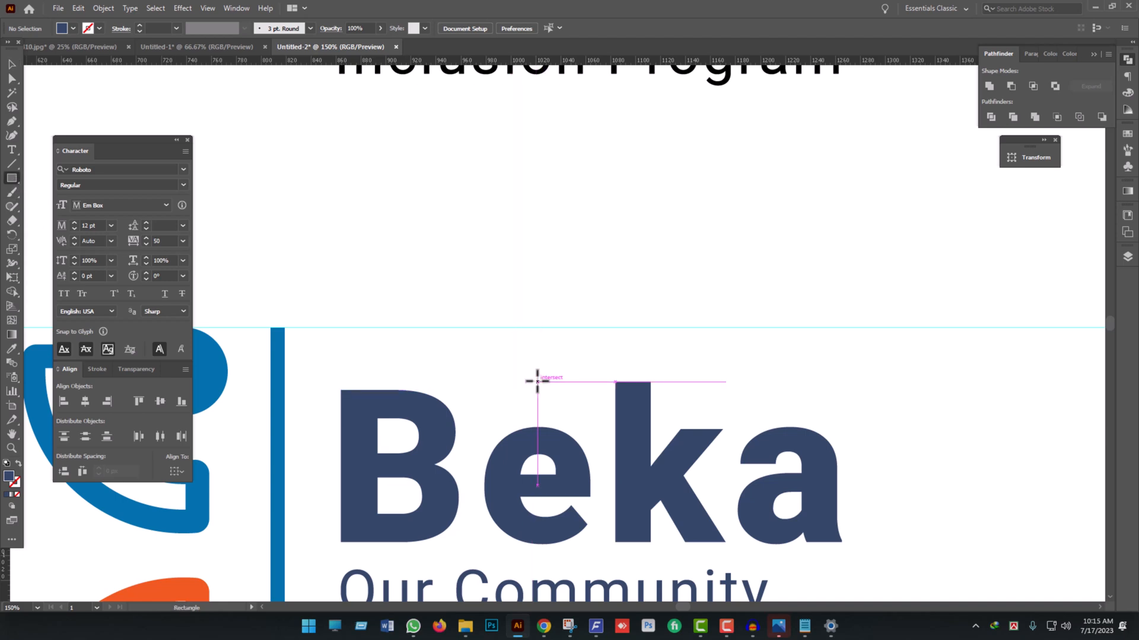
{"action": "mouse_move", "coordinate": [546, 382]}
{"action": "left_mouse_down"}
{"action": "mouse_move", "coordinate": [591, 390]}
{"action": "mouse_move", "coordinate": [546, 409]}
{"action": "mouse_move", "coordinate": [536, 400]}
{"action": "left_mouse_up"}
{"action": "left_click", "coordinate": [12, 64]}
{"action": "key", "text": "ctrl+plus"}
{"action": "scroll", "coordinate": [536, 373], "scroll_direction": "down", "scroll_amount": 5}
{"action": "scroll", "coordinate": [559, 391], "scroll_direction": "up", "scroll_amount": 6}
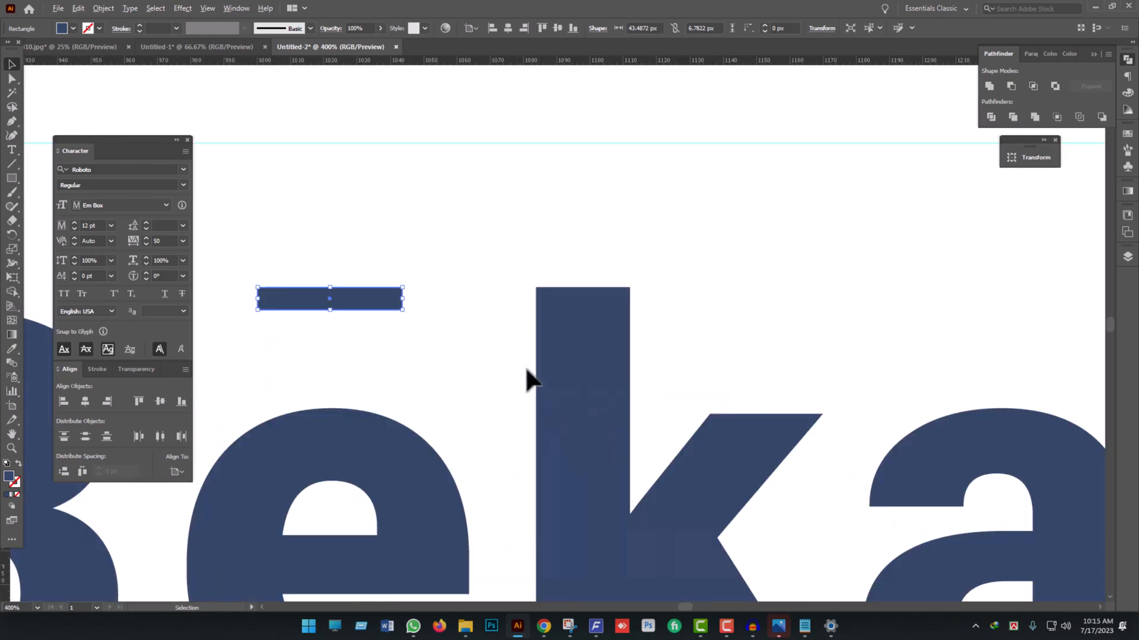
- Widen the bar above the "e" to about 54 px and align its top edge with the top of the "k"
{"action": "left_click_drag", "start_coordinate": [406, 303], "coordinate": [401, 334]}
{"action": "key", "text": "a"}
{"action": "left_click", "coordinate": [589, 357], "text": "shift"}
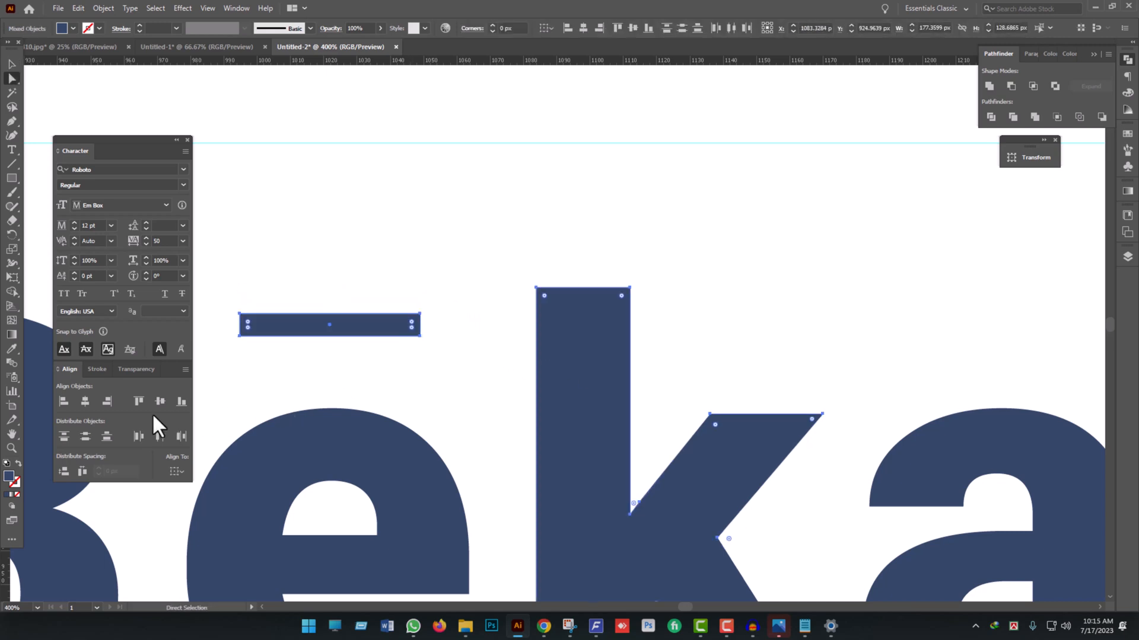
{"action": "left_click", "coordinate": [139, 402]}
{"action": "scroll", "coordinate": [546, 320], "scroll_direction": "down", "scroll_amount": 5}
{"action": "scroll", "coordinate": [587, 356], "scroll_direction": "up", "scroll_amount": 6}
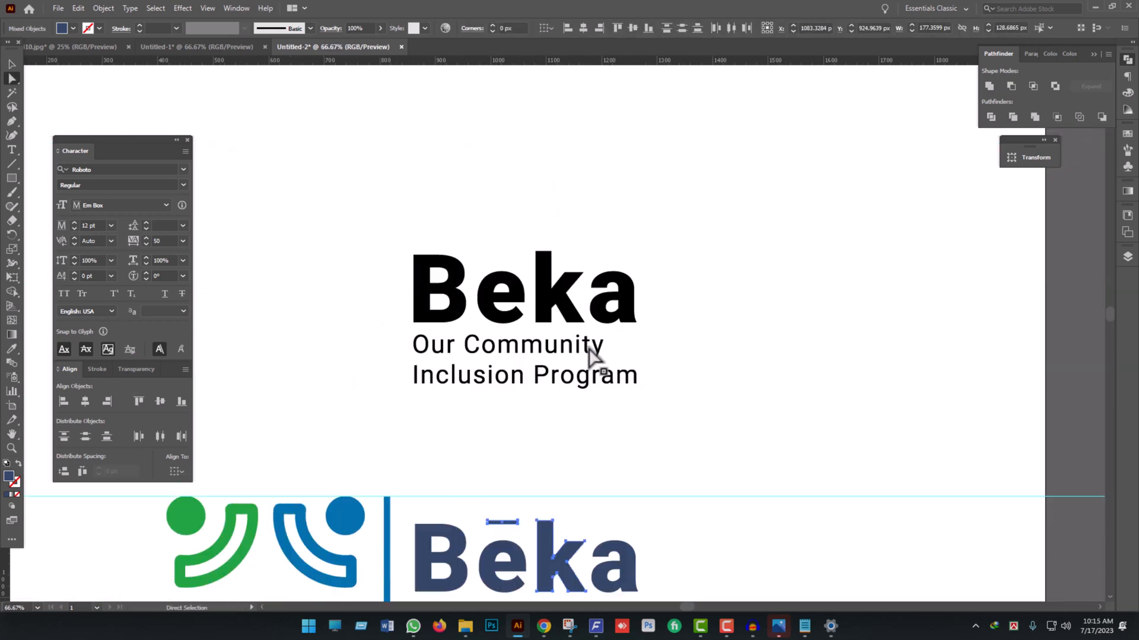
{"action": "scroll", "coordinate": [587, 355], "scroll_direction": "down", "scroll_amount": 1}
{"action": "scroll", "coordinate": [590, 360], "scroll_direction": "down", "scroll_amount": 6}
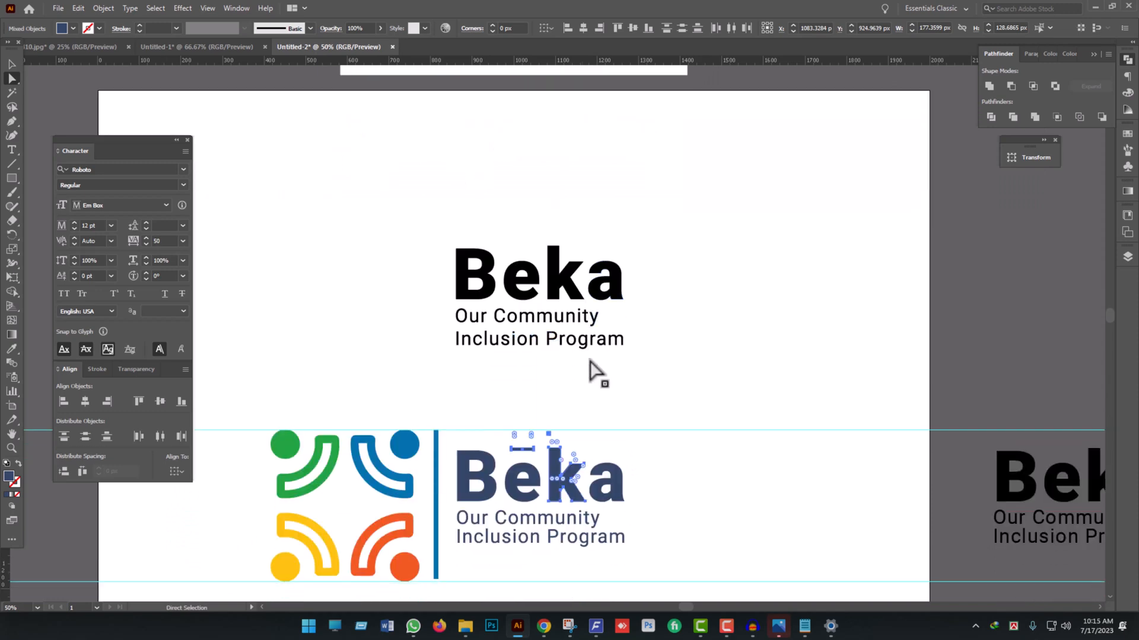
{"action": "scroll", "coordinate": [540, 436], "scroll_direction": "up", "scroll_amount": 4}
{"action": "left_click", "coordinate": [541, 492]}
{"action": "scroll", "coordinate": [483, 156], "scroll_direction": "up", "scroll_amount": 2}
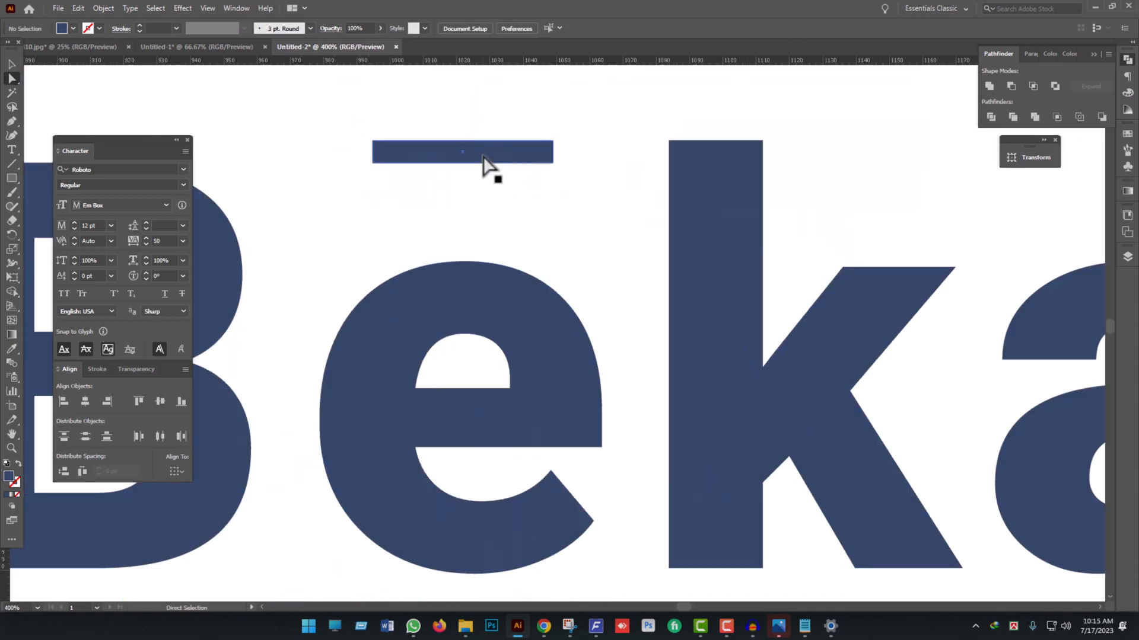
- Lower the bar above the "e" slightly below the top of the "k", closer to the letter
{"action": "left_click_drag", "start_coordinate": [484, 157], "coordinate": [484, 185]}
{"action": "scroll", "coordinate": [503, 212], "scroll_direction": "down", "scroll_amount": 6}
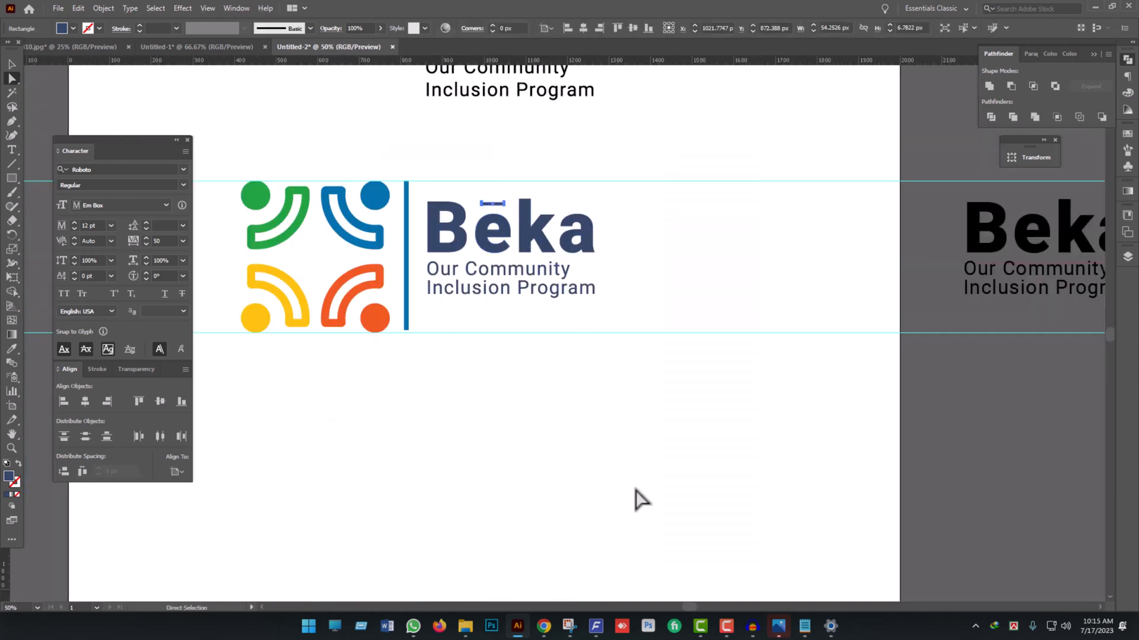
{"action": "left_click", "coordinate": [636, 500]}
{"action": "scroll", "coordinate": [516, 287], "scroll_direction": "up", "scroll_amount": 6}
{"action": "scroll", "coordinate": [503, 289], "scroll_direction": "up", "scroll_amount": 3}
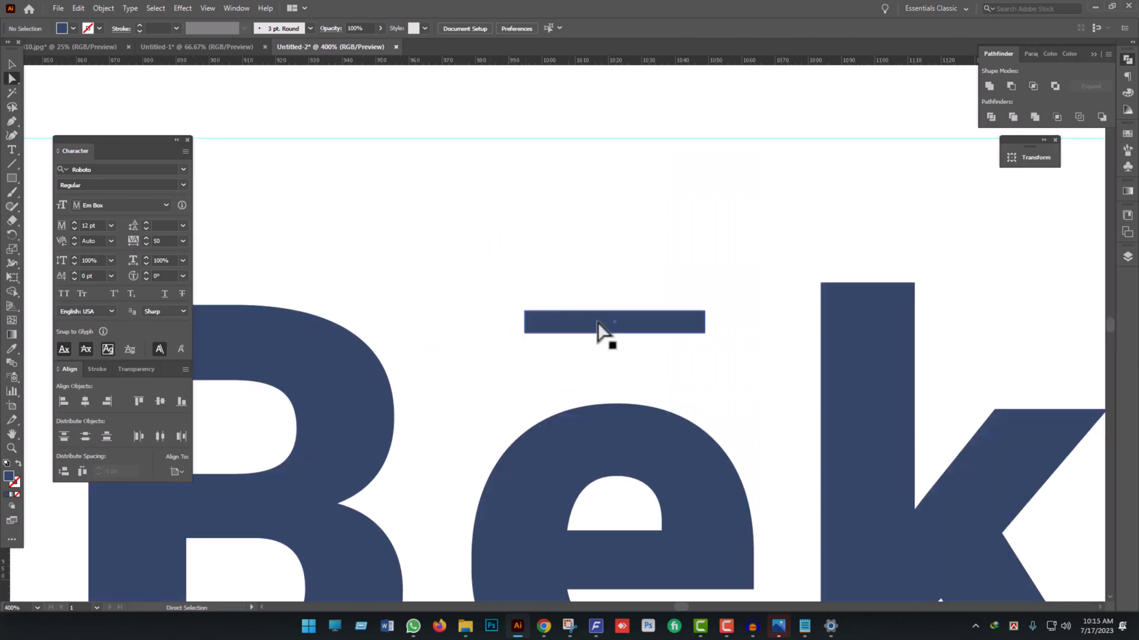
{"action": "left_click", "coordinate": [610, 329]}
{"action": "key", "text": "v"}
{"action": "left_click_drag", "start_coordinate": [613, 333], "coordinate": [614, 339]}
{"action": "left_click", "coordinate": [580, 257]}
{"action": "scroll", "coordinate": [580, 257], "scroll_direction": "down", "scroll_amount": 4}
{"action": "scroll", "coordinate": [580, 259], "scroll_direction": "down", "scroll_amount": 2}
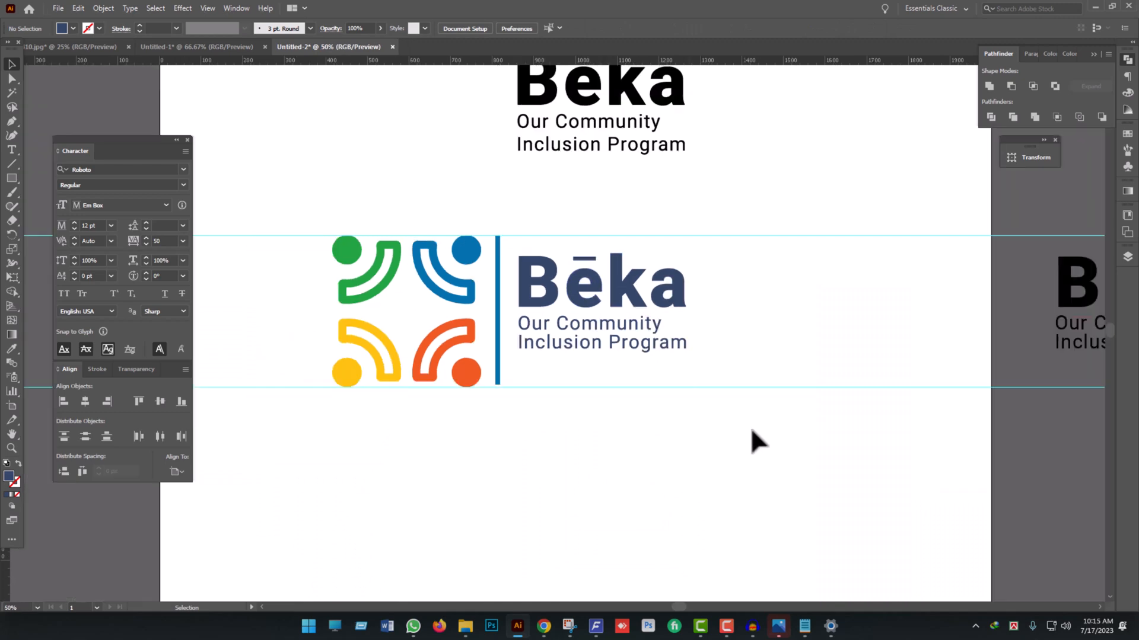
- Group the navy brand name, the bar above its "e" and the tagline
{"action": "left_click_drag", "start_coordinate": [764, 424], "coordinate": [524, 241]}
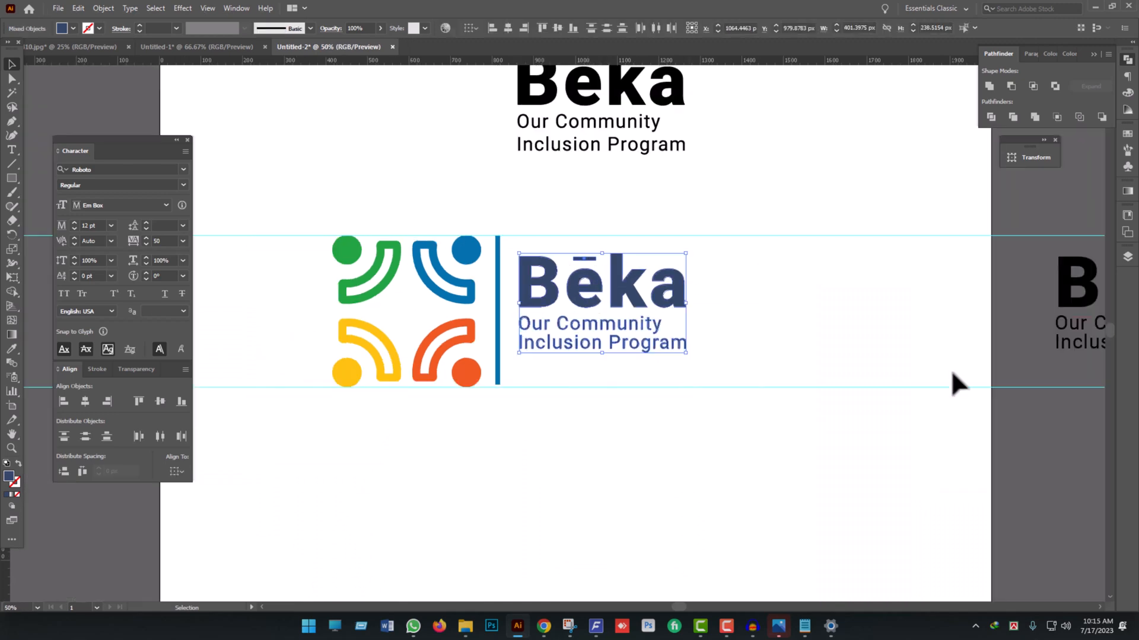
{"action": "key", "text": "a"}
{"action": "key", "text": "v"}
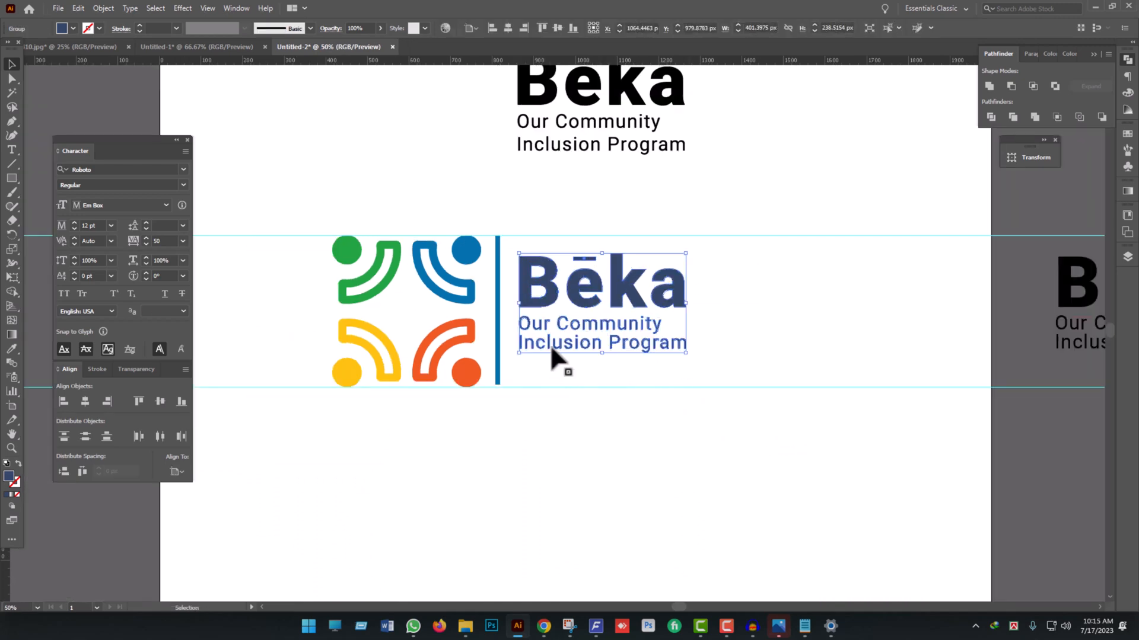
- Group the four-color symbol with the divider bar
{"action": "left_click", "coordinate": [497, 321]}
{"action": "left_click_drag", "start_coordinate": [299, 224], "coordinate": [496, 419]}
{"action": "left_click", "coordinate": [160, 402]}
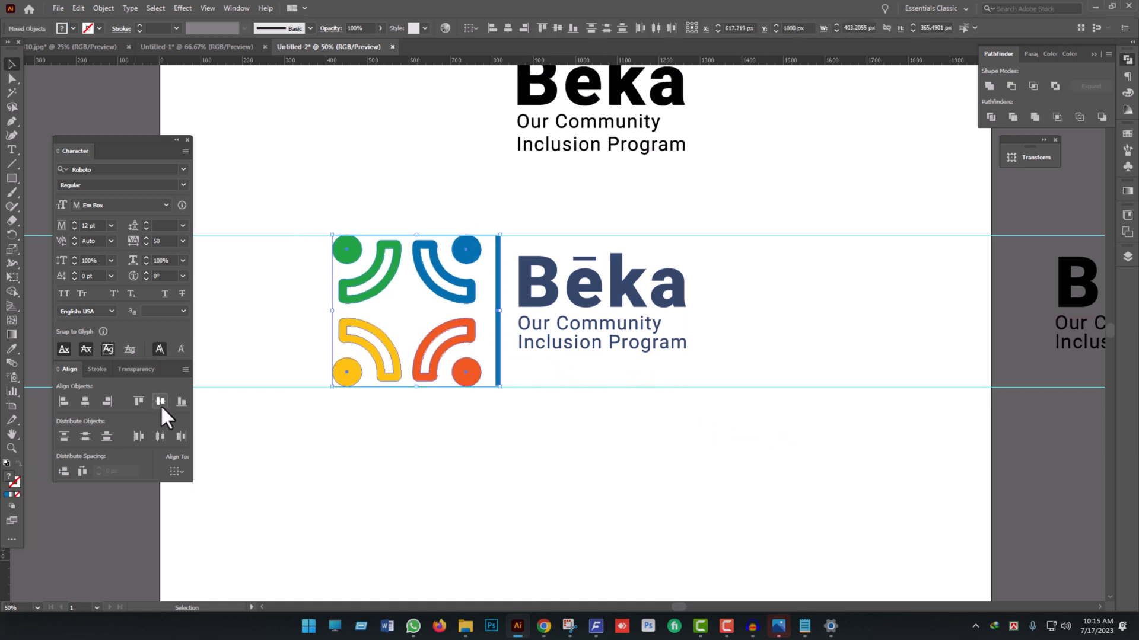
{"action": "key", "text": "ctrl+g"}
{"action": "left_click", "coordinate": [572, 443]}
{"action": "left_click_drag", "start_coordinate": [726, 388], "coordinate": [267, 273]}
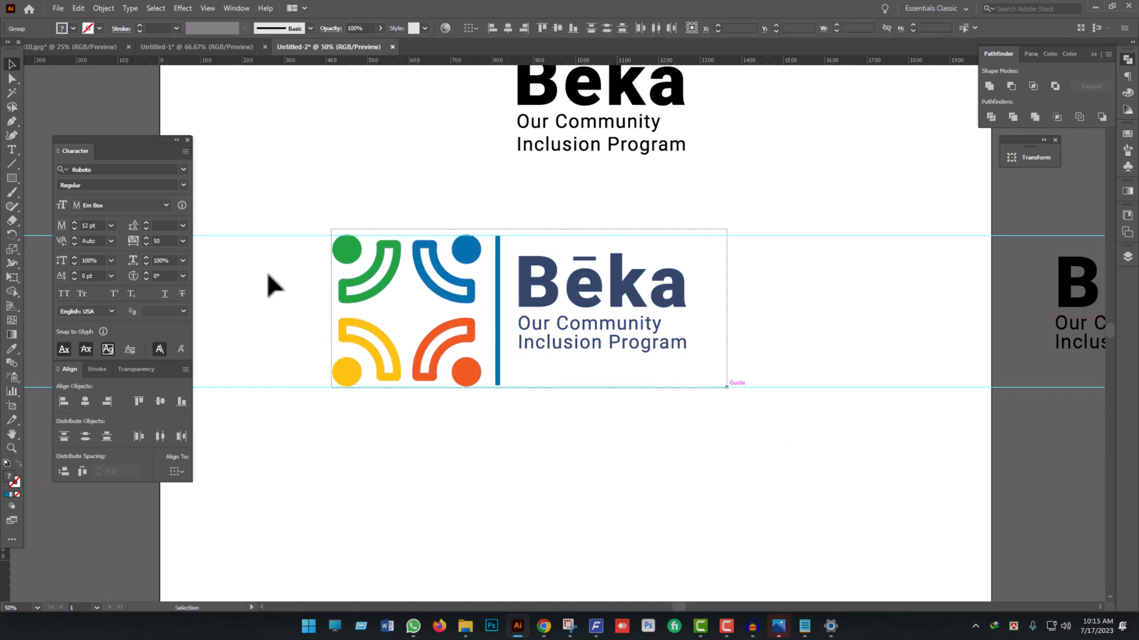
{"action": "left_click", "coordinate": [700, 491]}
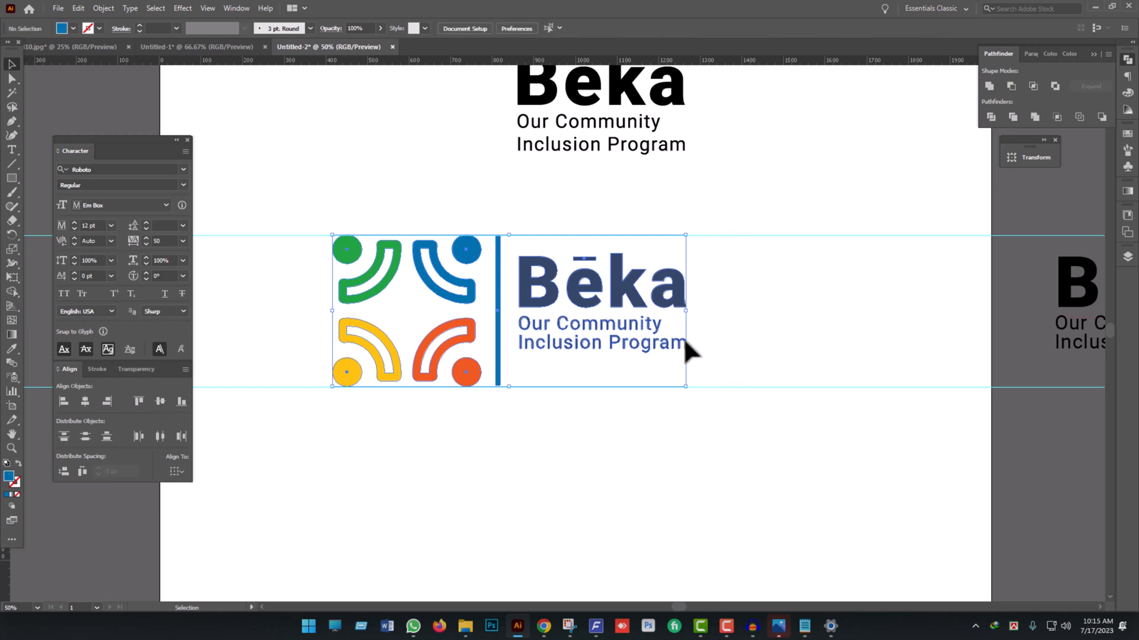
- Scale the navy text group up proportionally until it fills the height between the two guides beside the divider bar
{"action": "left_click", "coordinate": [674, 305]}
{"action": "left_click_drag", "start_coordinate": [687, 301], "coordinate": [745, 311]}
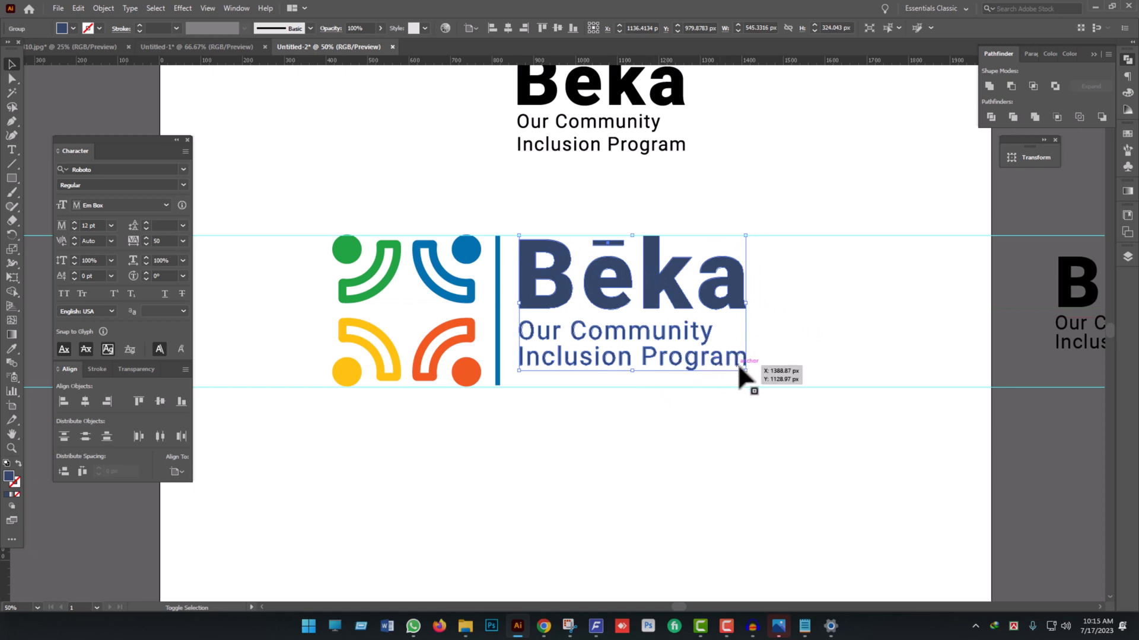
{"action": "left_click_drag", "start_coordinate": [747, 371], "coordinate": [782, 391]}
- Group the symbol, divider bar and navy text into one logo and center it on the artboard
{"action": "left_click", "coordinate": [731, 455]}
{"action": "scroll", "coordinate": [712, 446], "scroll_direction": "down", "scroll_amount": 2}
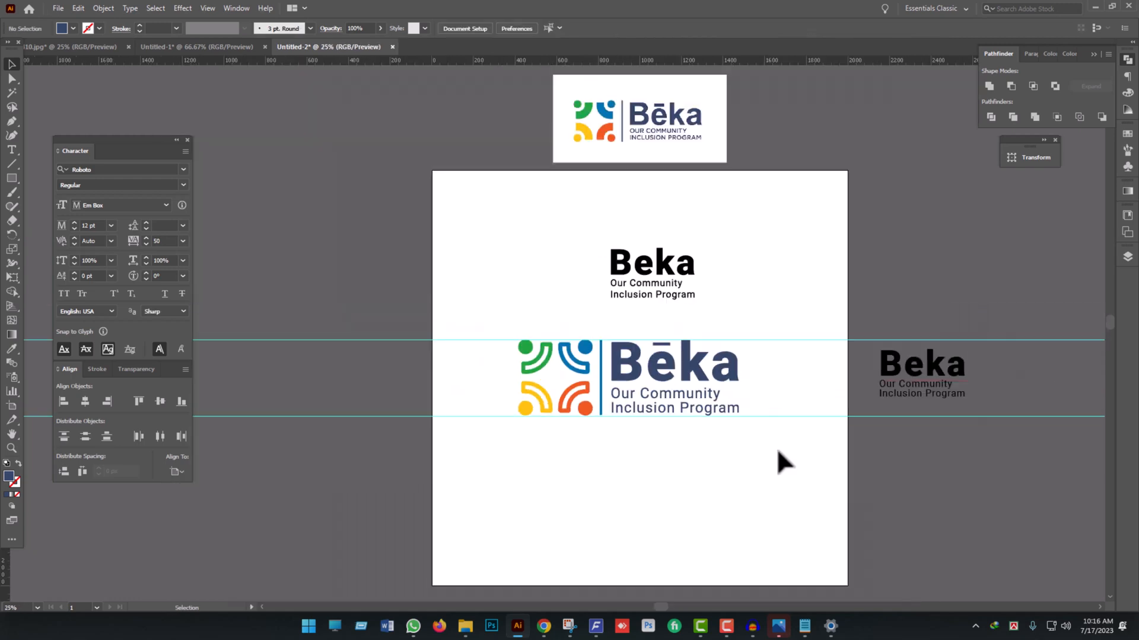
{"action": "left_click_drag", "start_coordinate": [778, 446], "coordinate": [473, 332]}
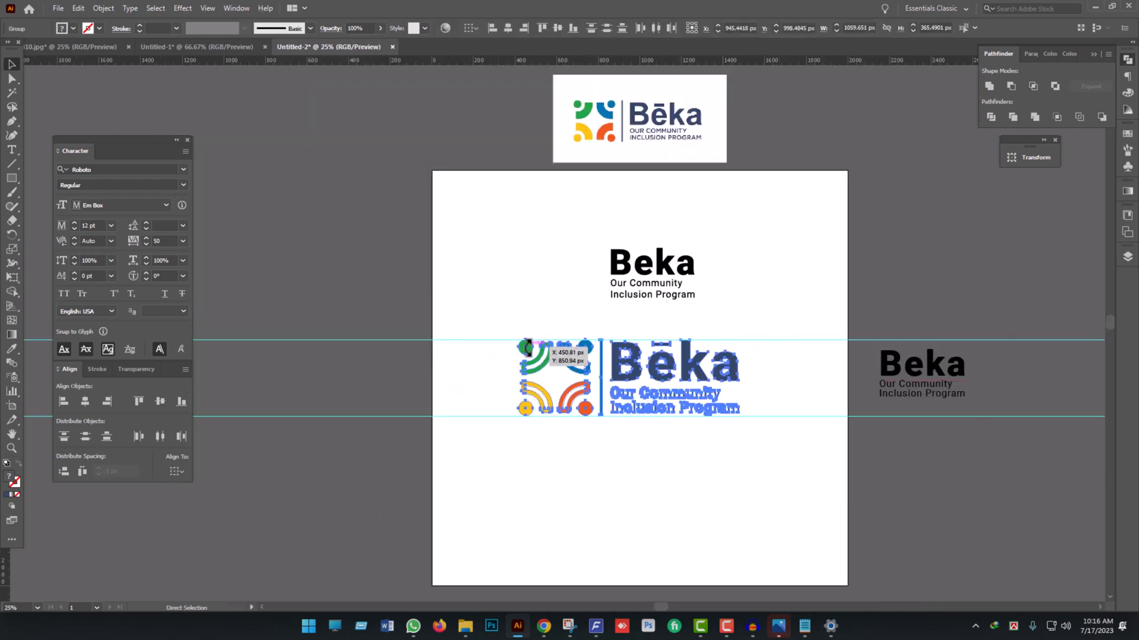
{"action": "left_click", "coordinate": [85, 401]}
{"action": "left_click", "coordinate": [606, 479]}
{"action": "scroll", "coordinate": [622, 478], "scroll_direction": "up", "scroll_amount": 2}
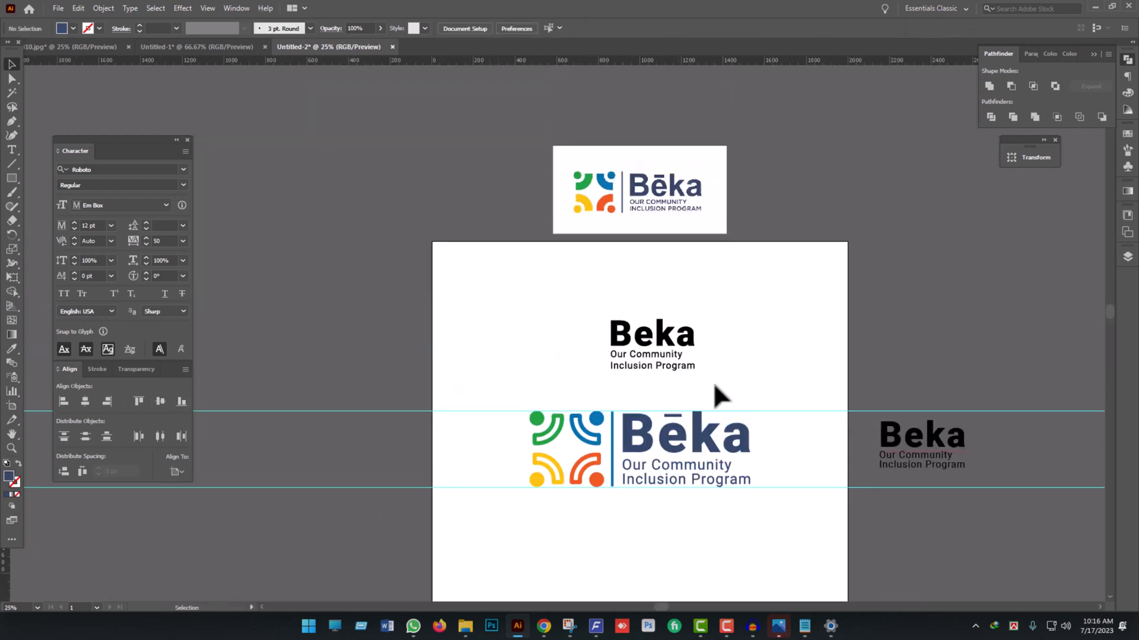
- Move the black outlined "Beka" and tagline off the artboard beyond its left edge, and hide the guides
{"action": "left_click", "coordinate": [666, 346]}
{"action": "left_click_drag", "start_coordinate": [666, 345], "coordinate": [353, 333]}
{"action": "scroll", "coordinate": [770, 395], "scroll_direction": "down", "scroll_amount": 1}
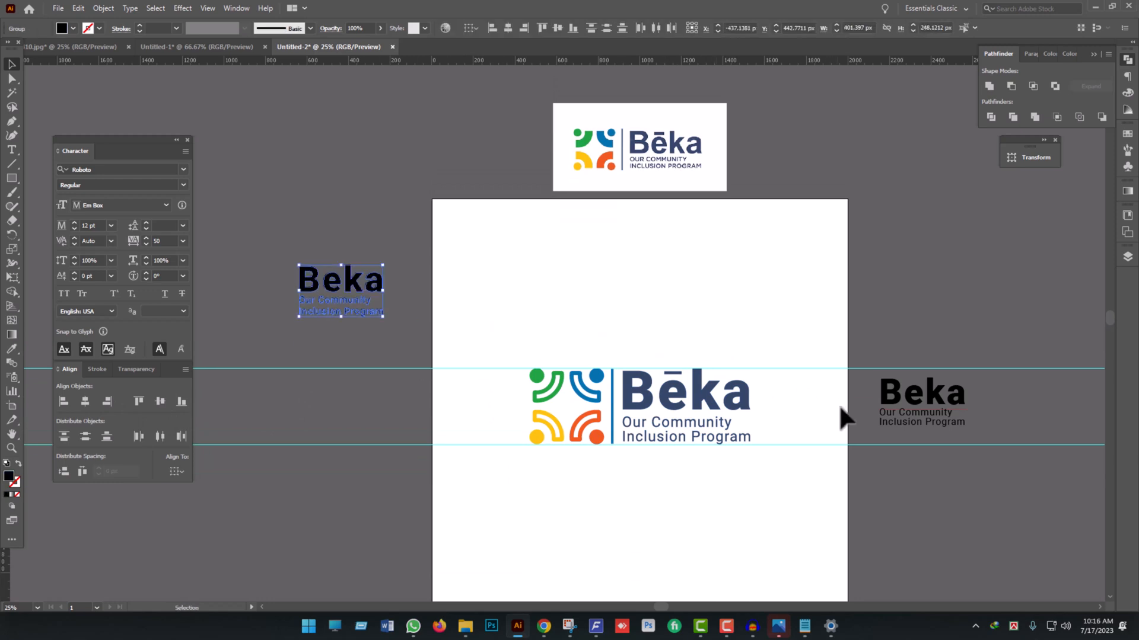
{"action": "key", "text": "a"}
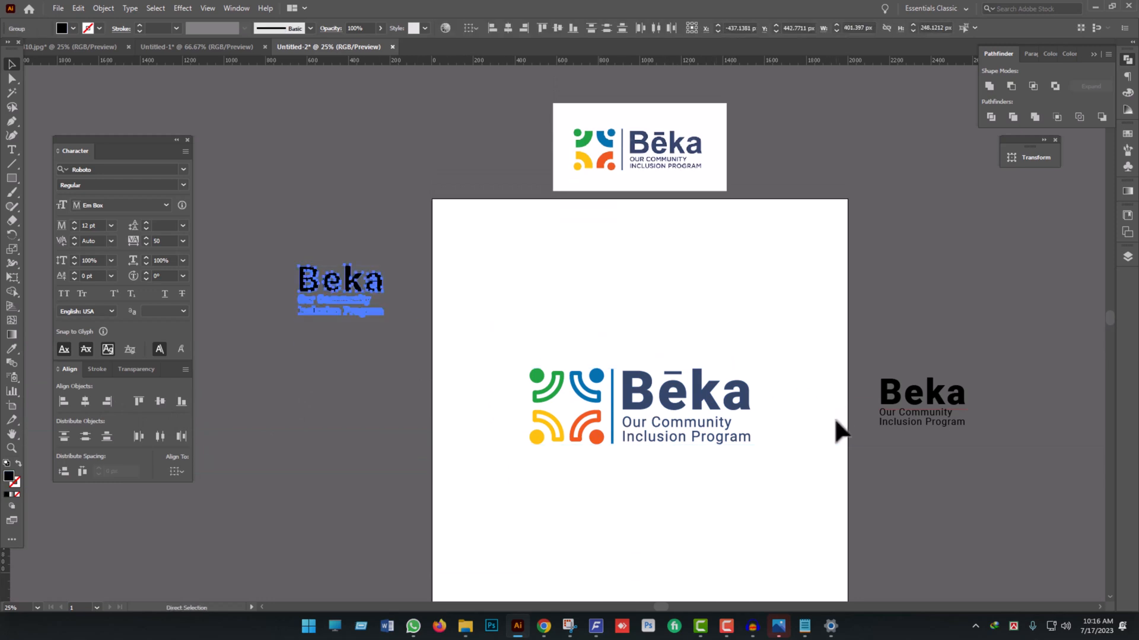
{"action": "key", "text": "v"}
{"action": "scroll", "coordinate": [771, 326], "scroll_direction": "down", "scroll_amount": 1}
{"action": "left_click_drag", "start_coordinate": [778, 339], "coordinate": [713, 391]}
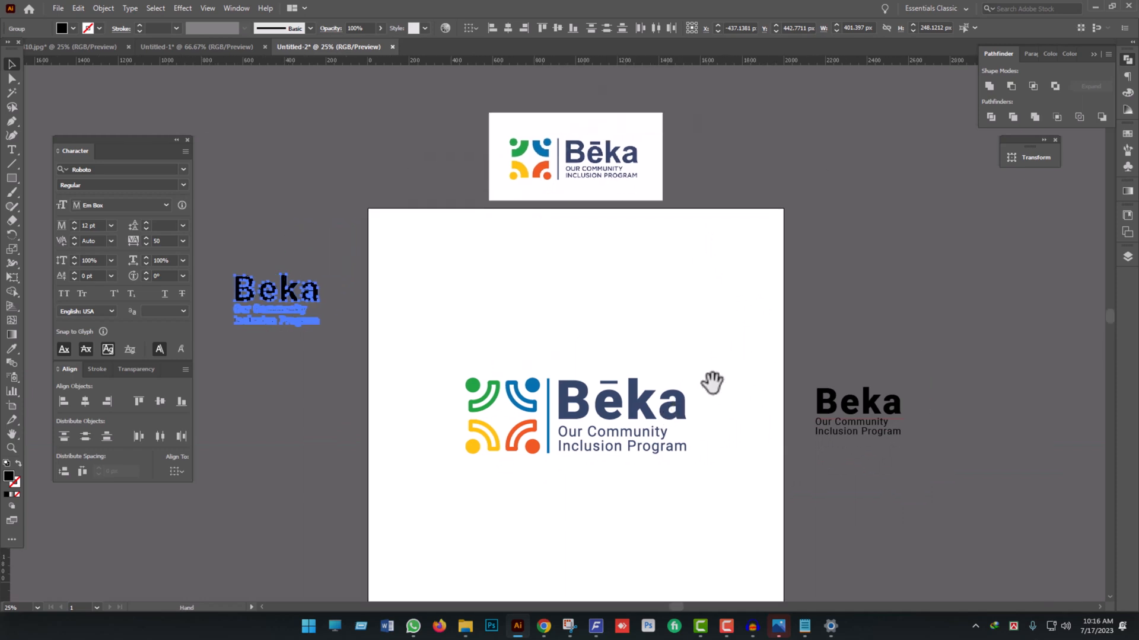
- Examine the finished logo on the artboard against the reference logo and the spare text copies
{"action": "left_click", "coordinate": [835, 409]}
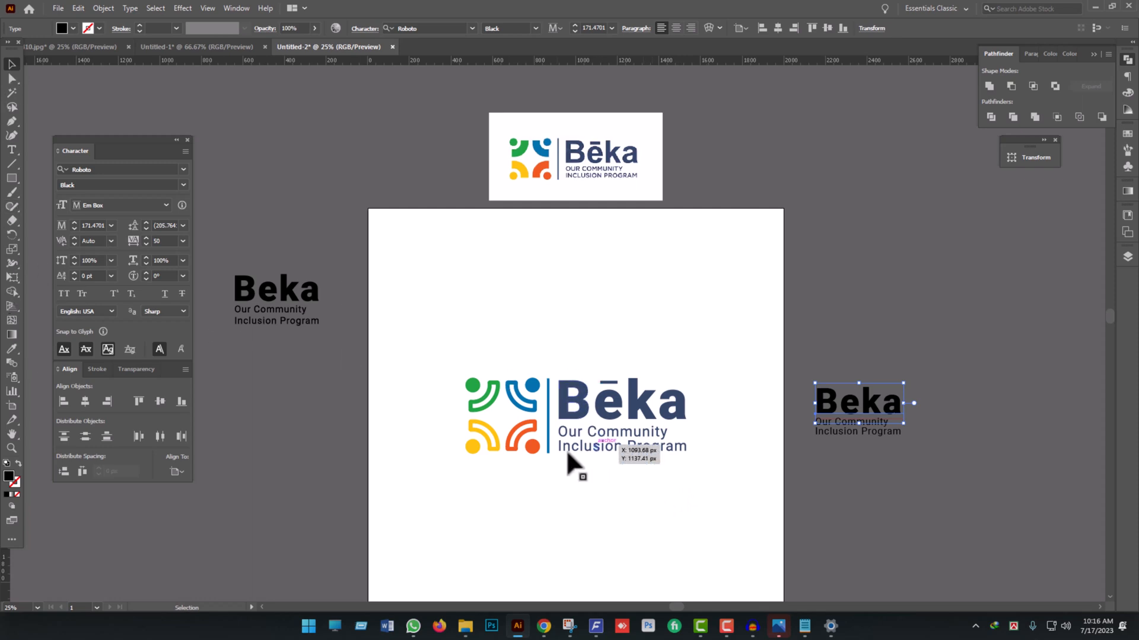
{"action": "left_click", "coordinate": [531, 526]}
{"action": "scroll", "coordinate": [574, 482], "scroll_direction": "down", "scroll_amount": 3}
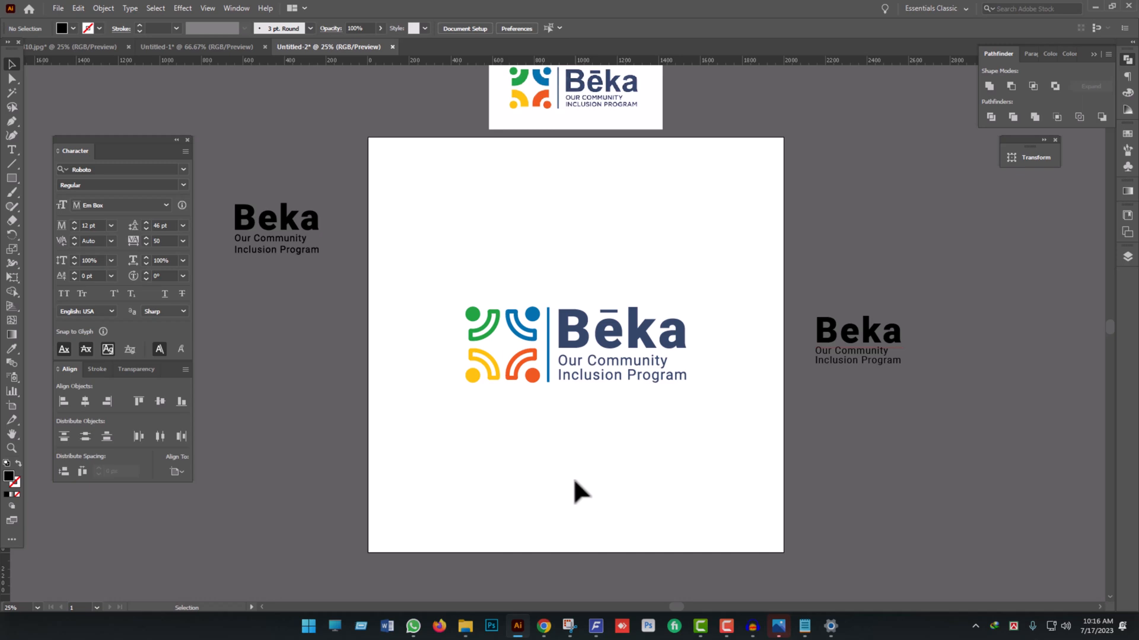
{"action": "scroll", "coordinate": [622, 399], "scroll_direction": "up", "scroll_amount": 2}
{"action": "scroll", "coordinate": [620, 420], "scroll_direction": "down", "scroll_amount": 2}
{"action": "key", "text": "space"}
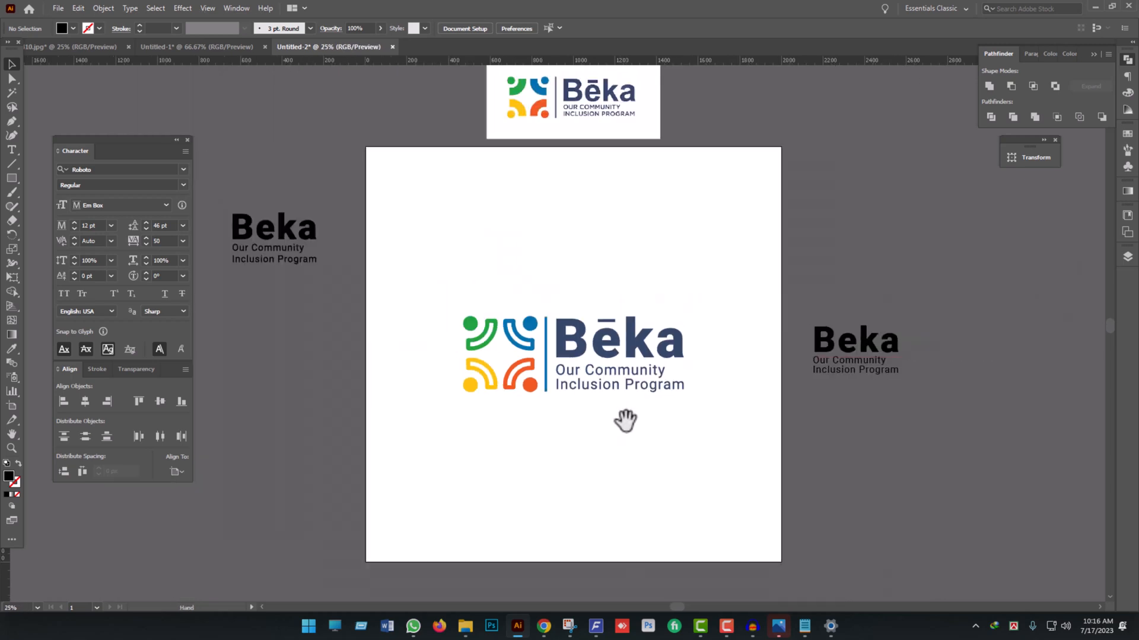
{"action": "scroll", "coordinate": [629, 462], "scroll_direction": "up", "scroll_amount": 1}
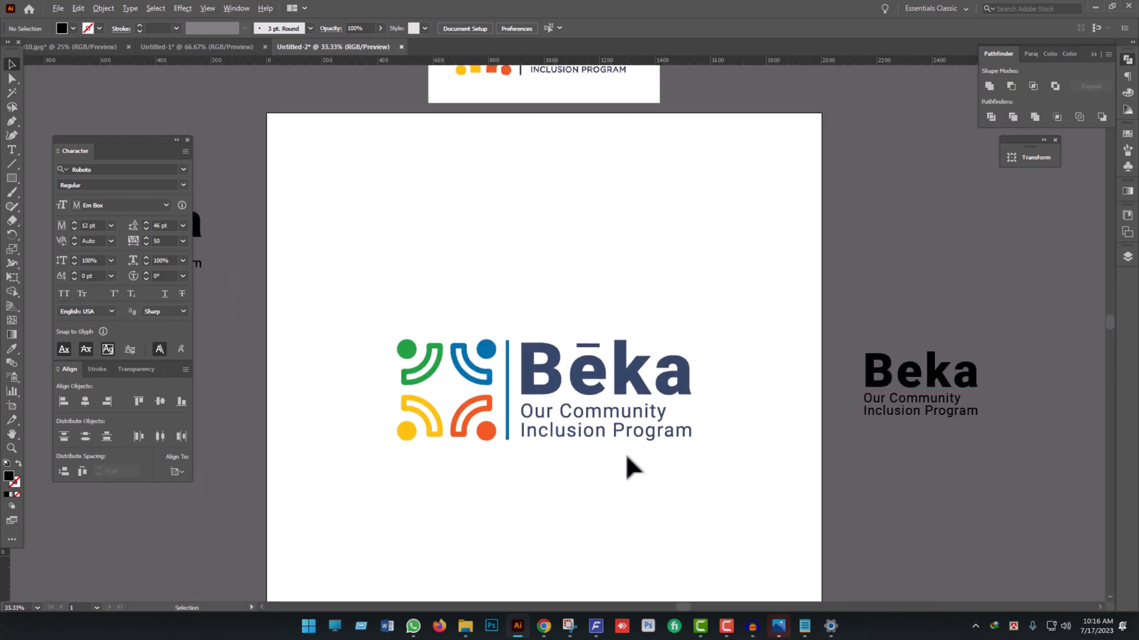
{"action": "scroll", "coordinate": [627, 456], "scroll_direction": "down", "scroll_amount": 1}
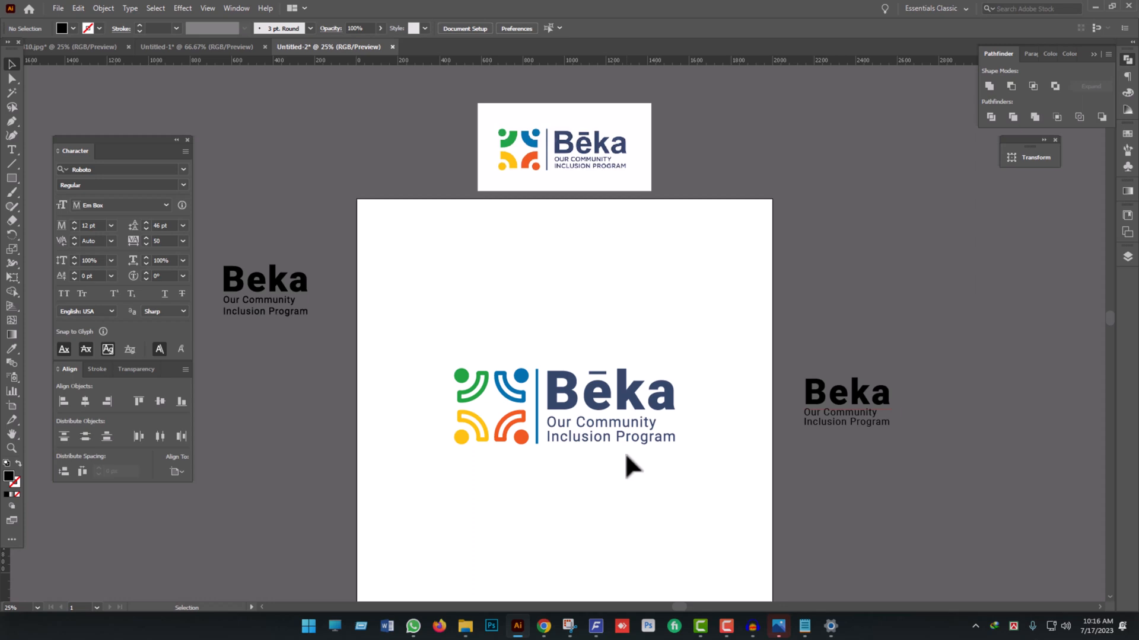
{"action": "scroll", "coordinate": [624, 451], "scroll_direction": "down", "scroll_amount": 1}
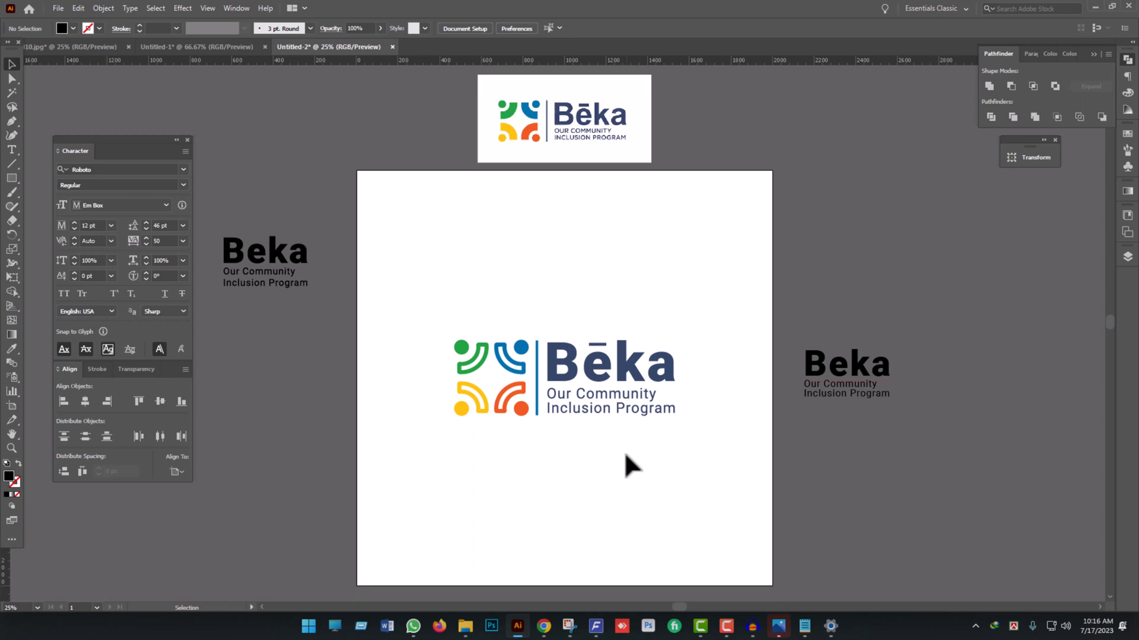
{"action": "left_click", "coordinate": [509, 397]}
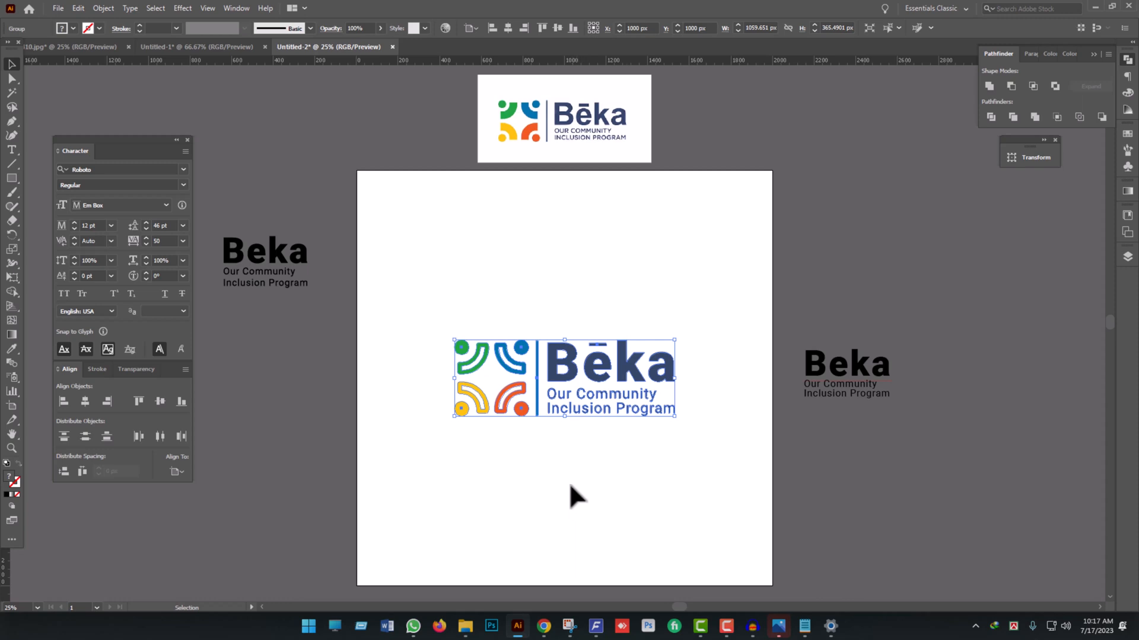
{"action": "left_click", "coordinate": [524, 467]}
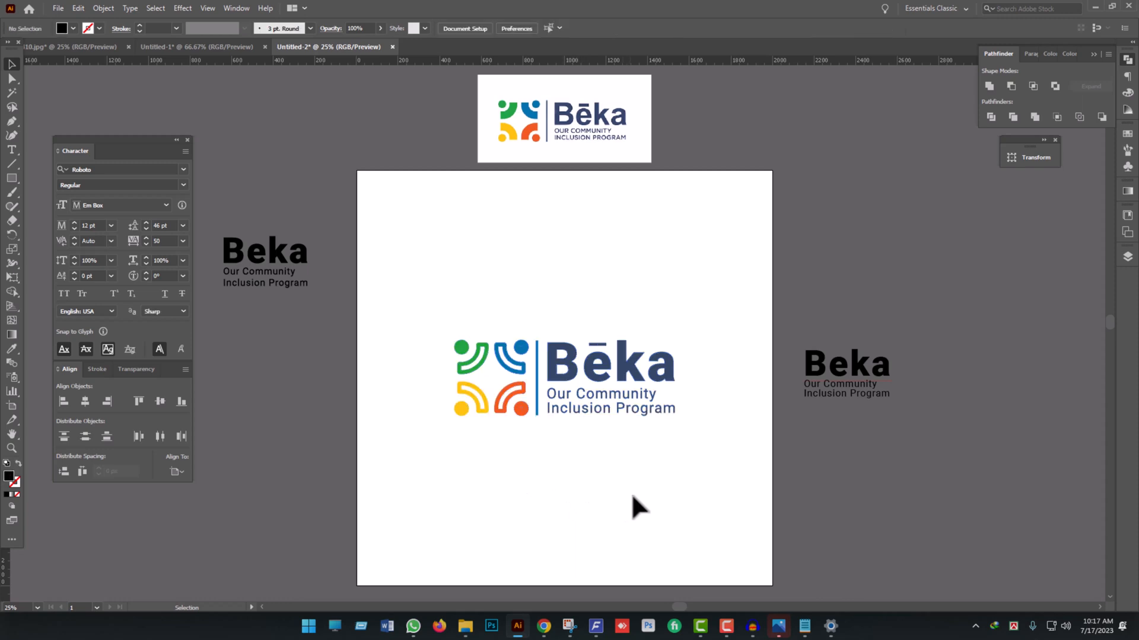